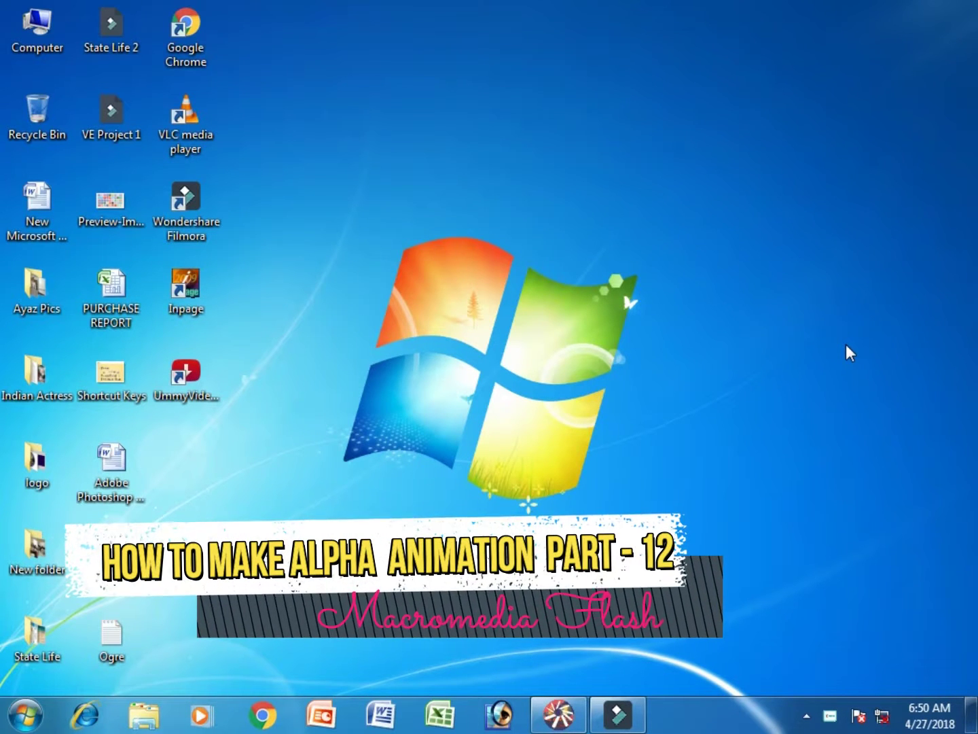
Restore the minimized Flash 5 window with its blank movie from the taskbar.
left_click(561, 714)
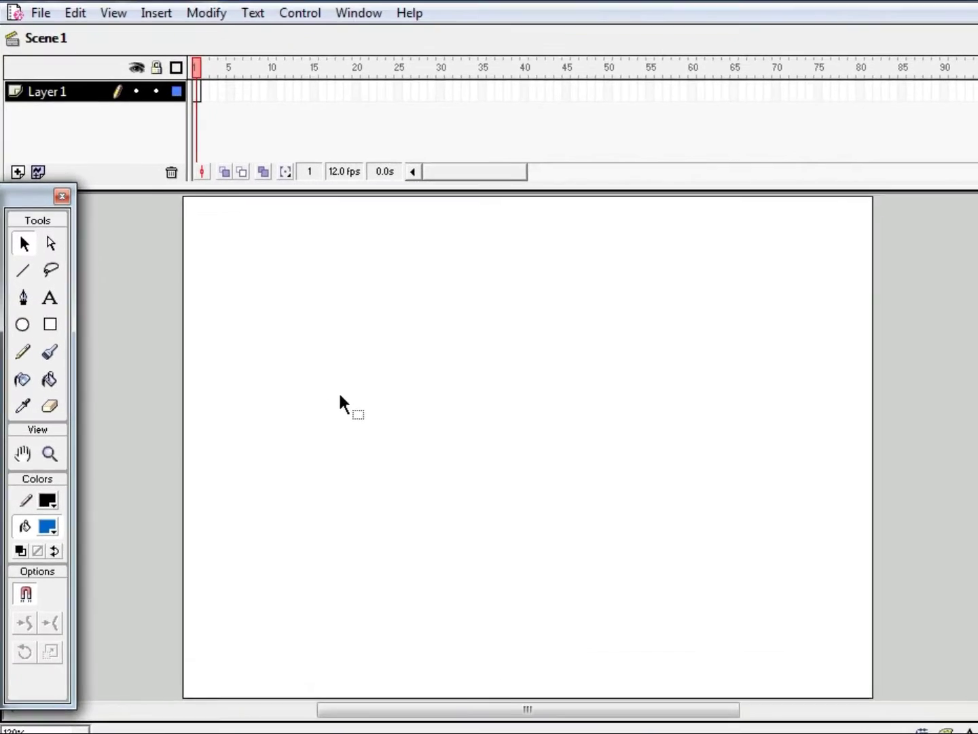
Type PAKISTAN in a text block on the left-middle of the stage and select it.
left_click(73, 325)
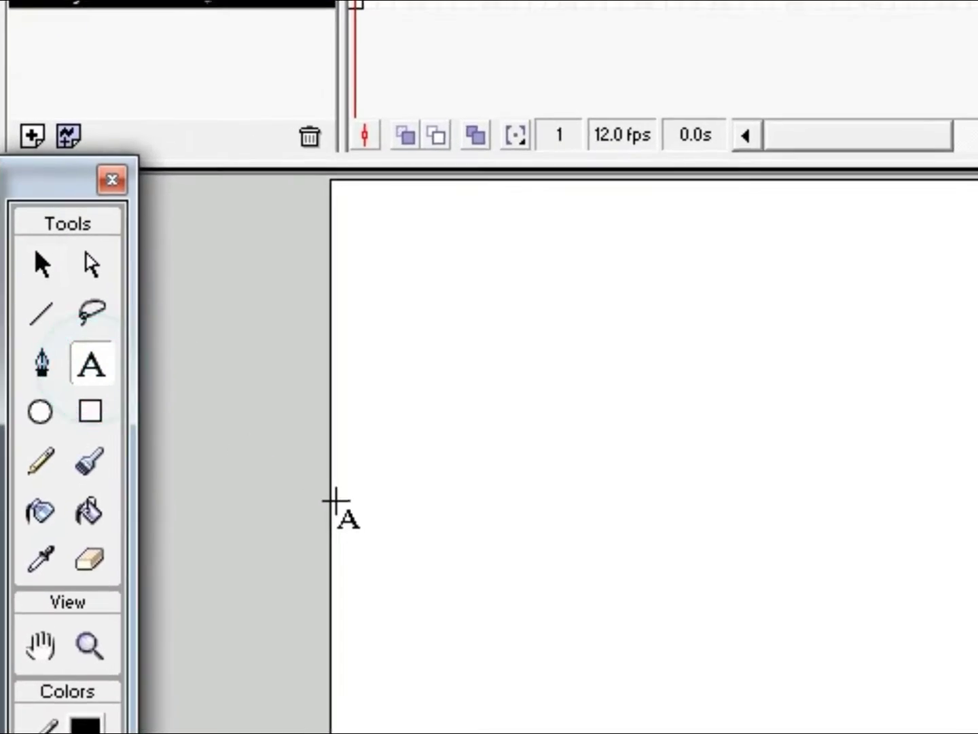
left_click(236, 479)
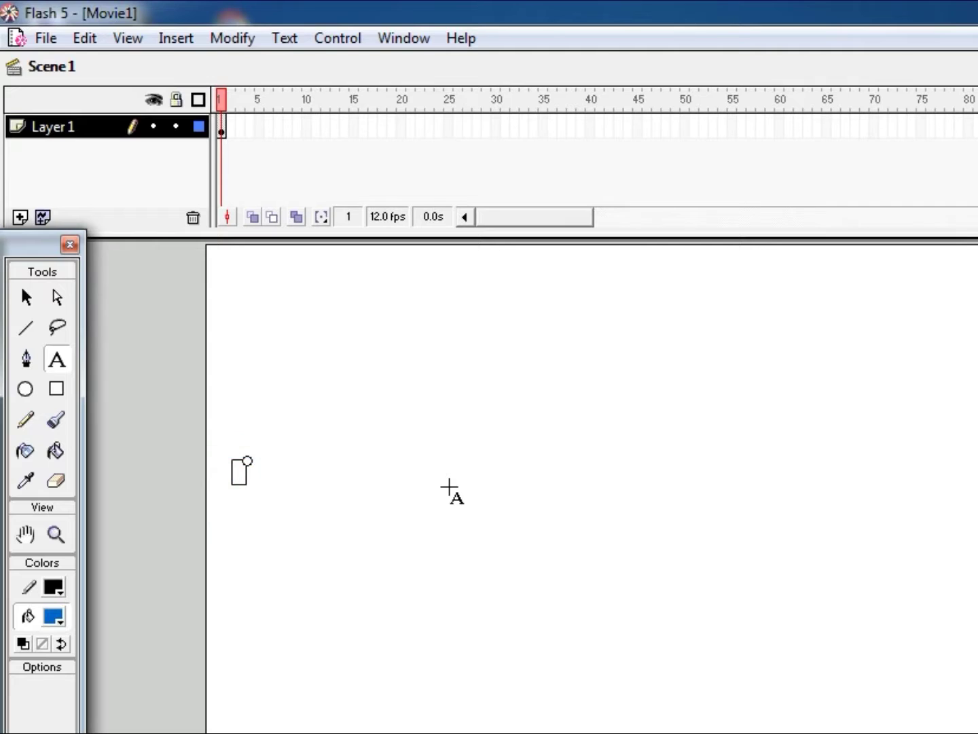
type("PAKIS")
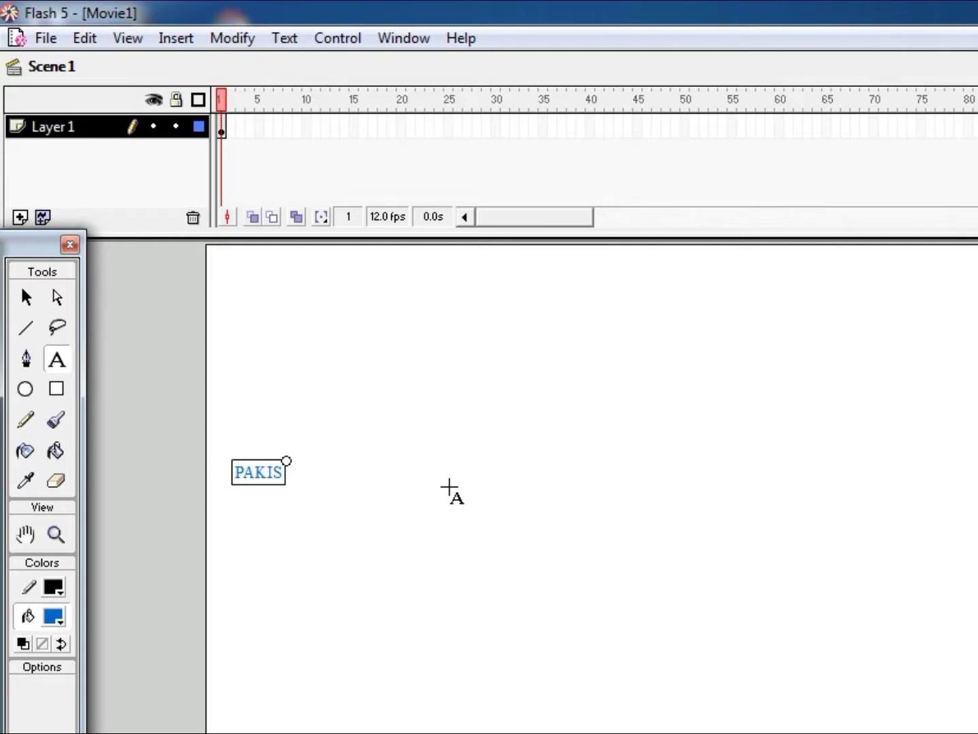
type("TAN")
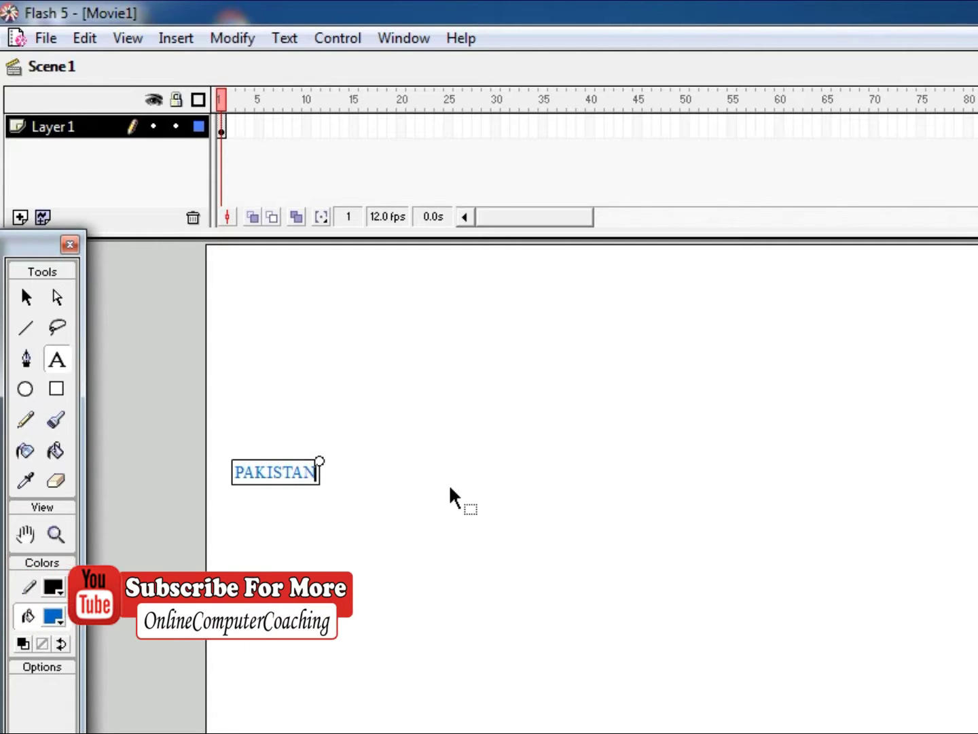
key("ctrl+a")
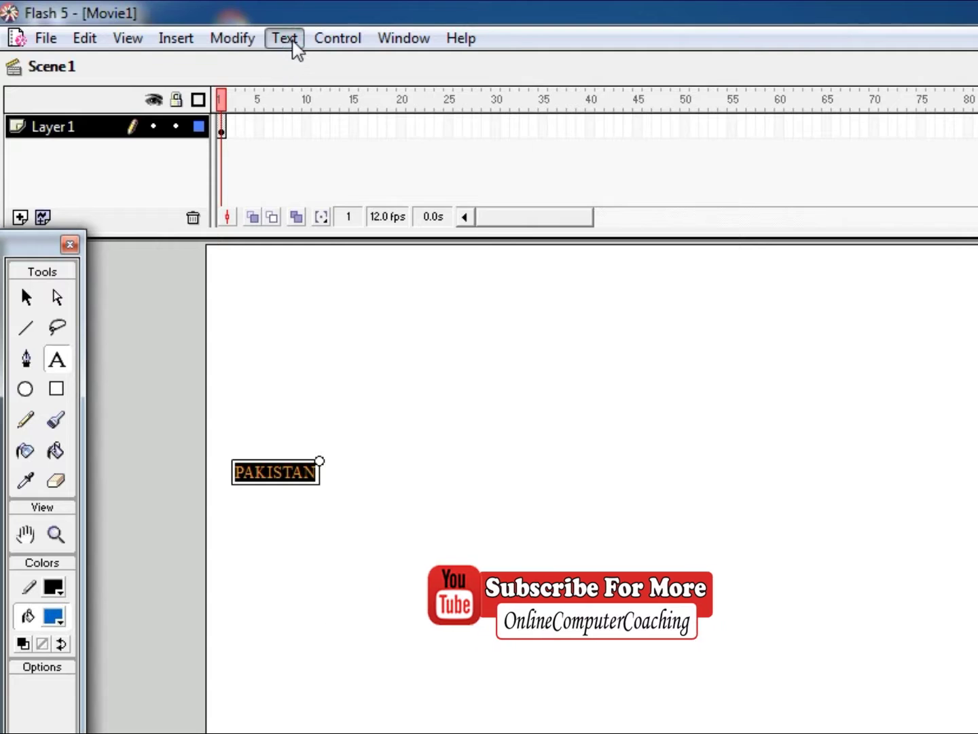
Enlarge PAKISTAN to 48, then 96 point, and bring up the character settings.
left_click(285, 38)
mouse_move(391, 91)
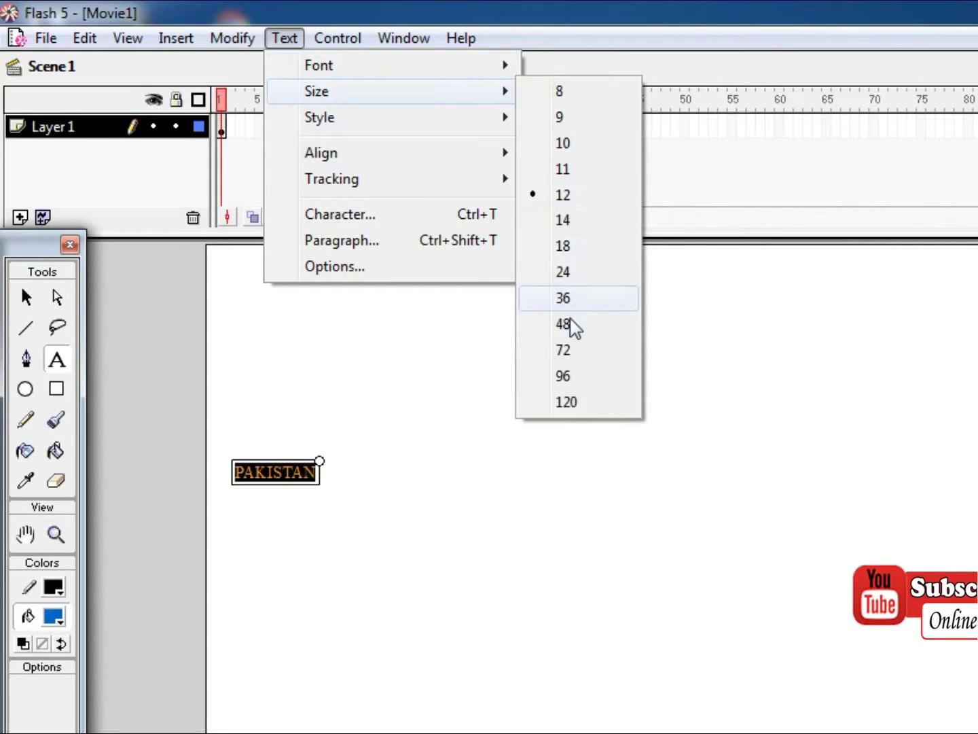
left_click(569, 320)
left_click(285, 39)
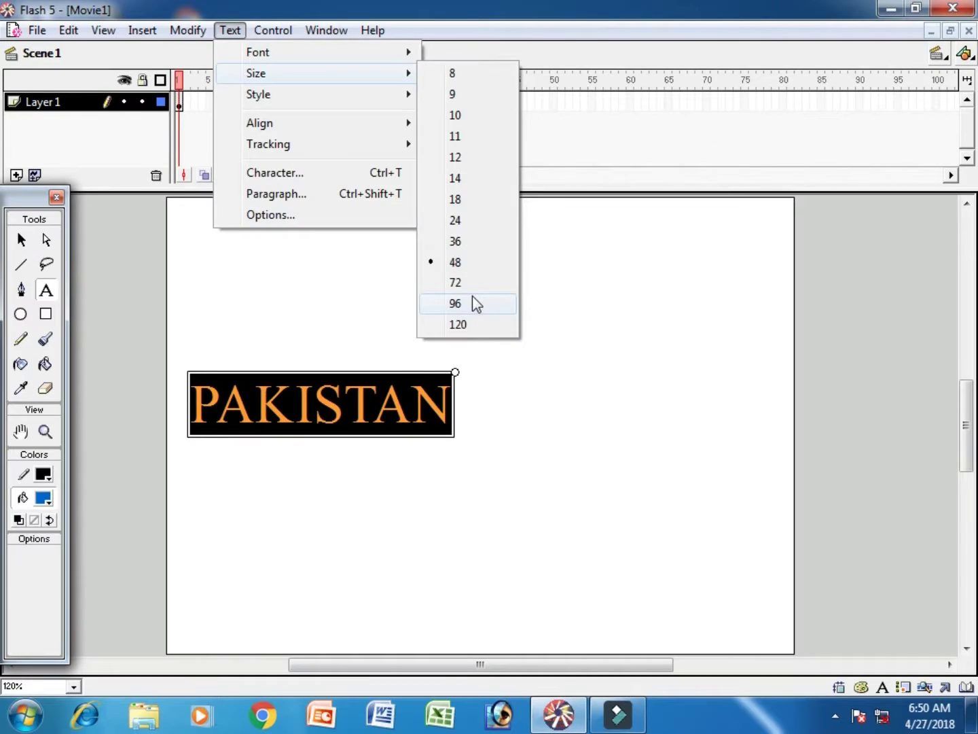
left_click(564, 377)
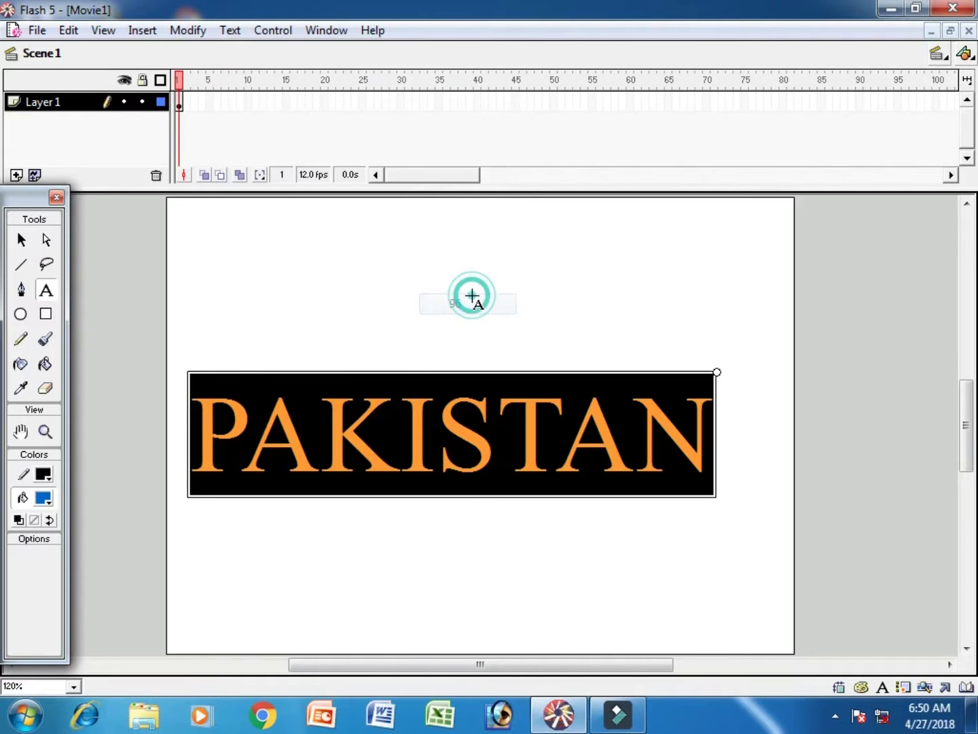
left_click(229, 31)
mouse_move(257, 73)
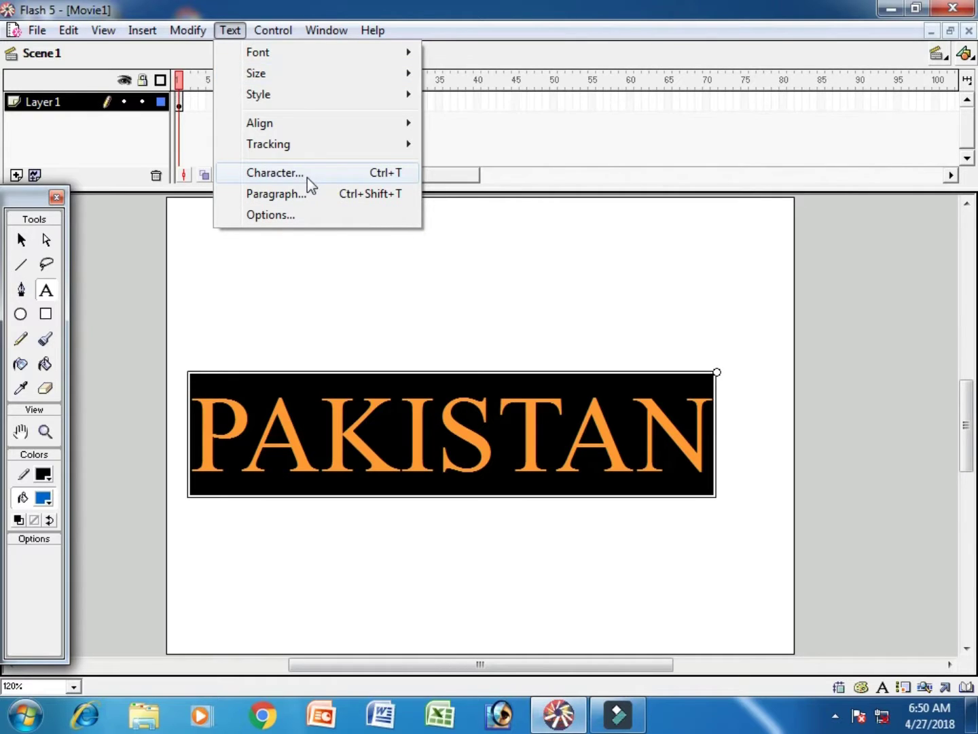
left_click(307, 176)
Set PAKISTAN to font size 110 and green #009900 in the Character panel.
left_click(804, 217)
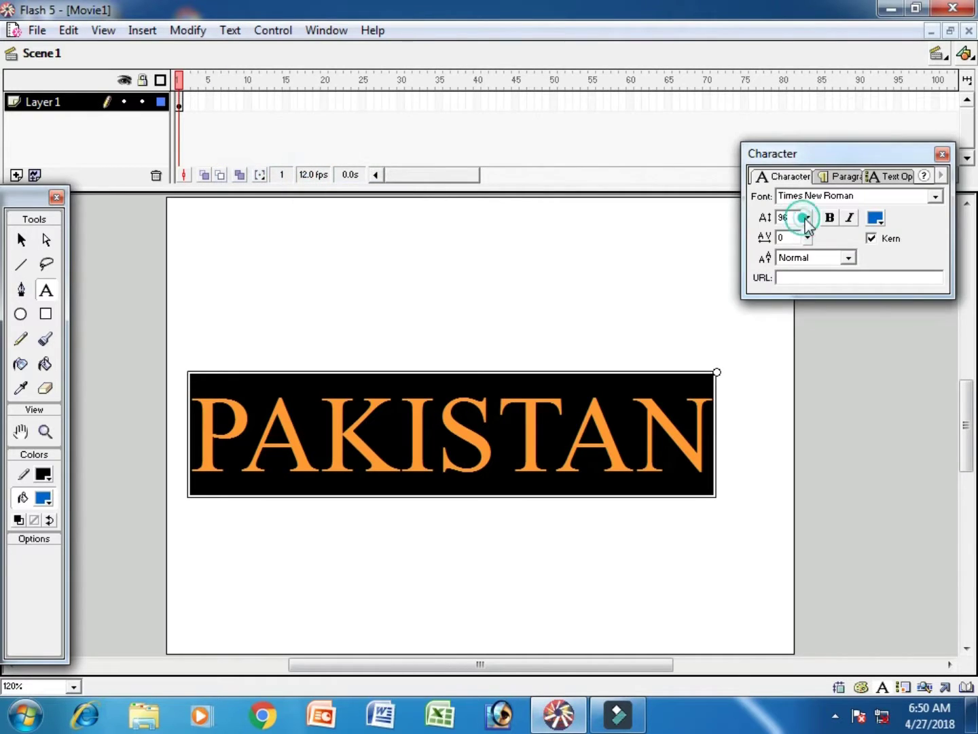
double_click(786, 217)
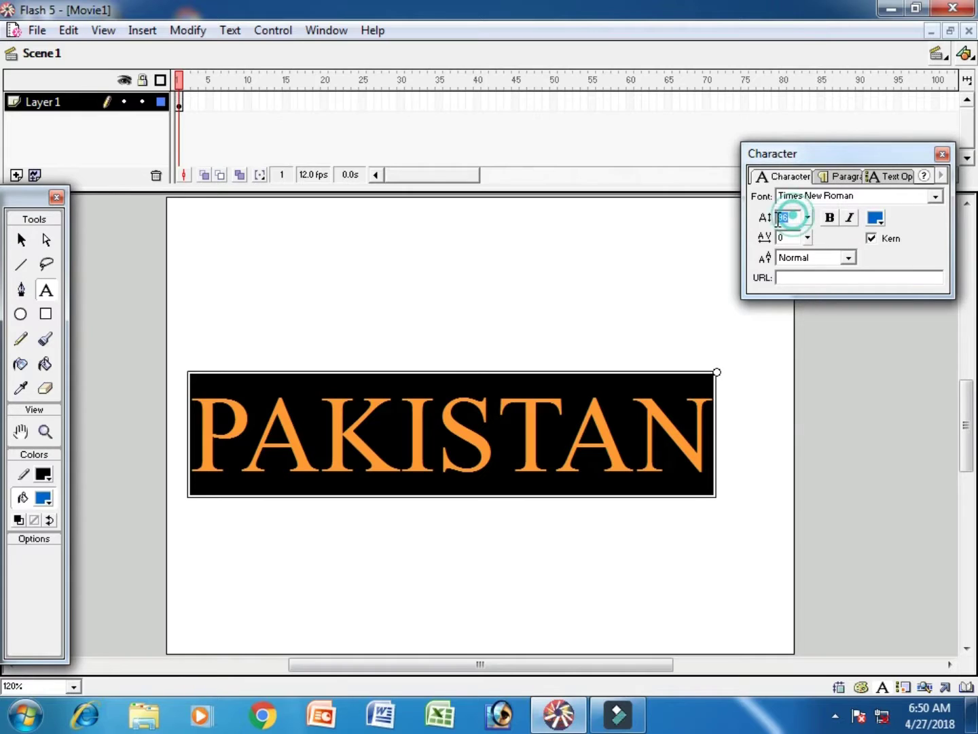
type("100")
key("Return")
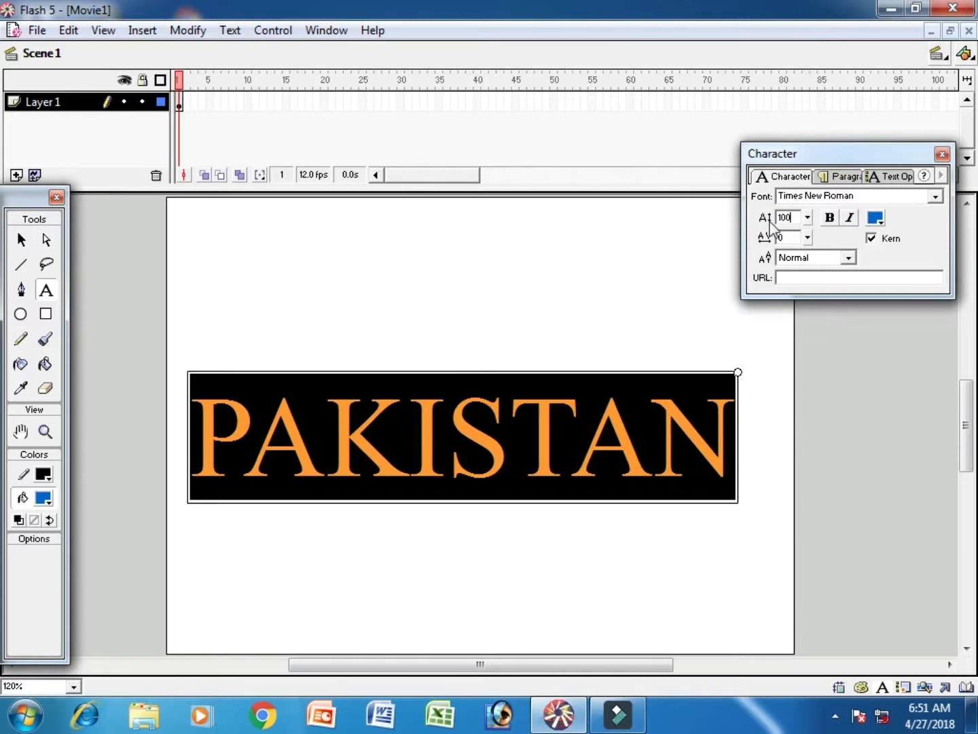
type("110")
key("Return")
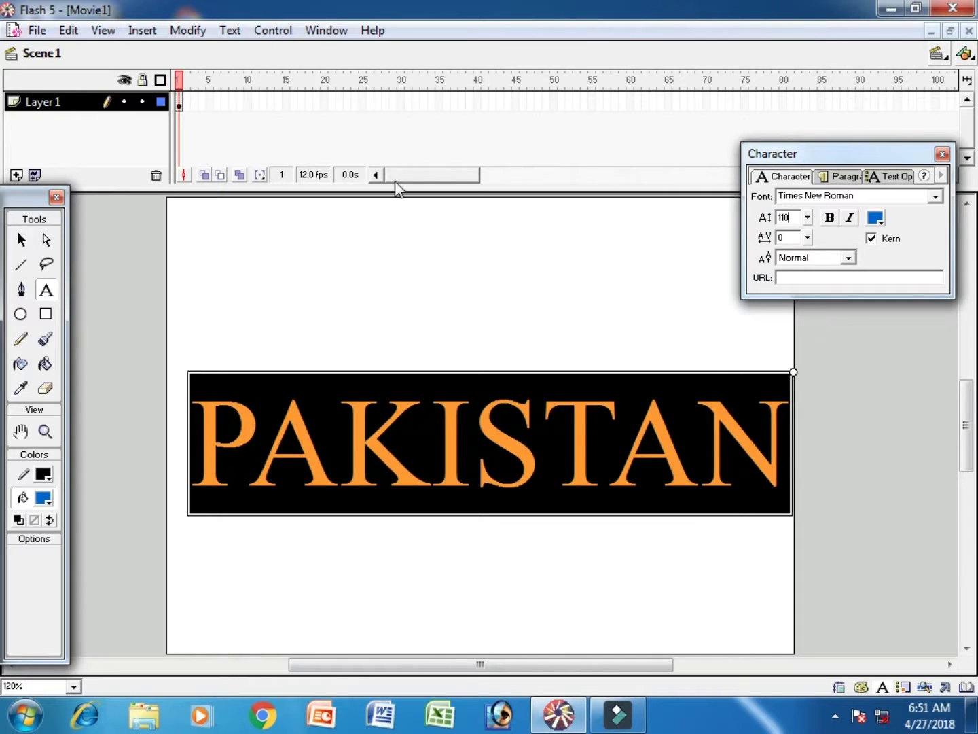
left_click(876, 219)
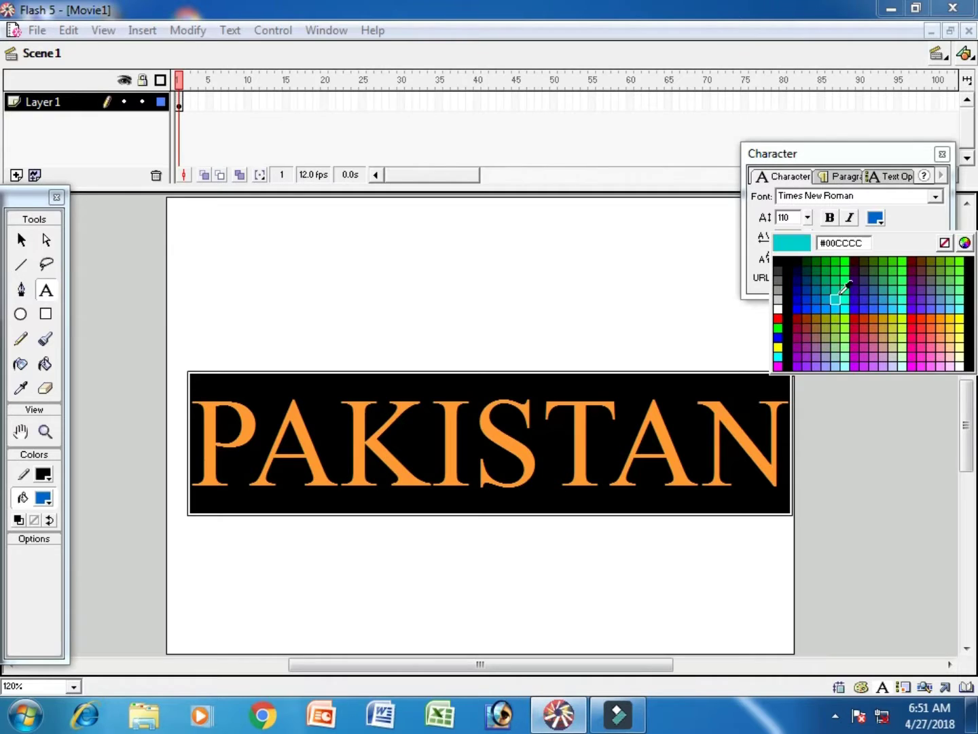
left_click(826, 259)
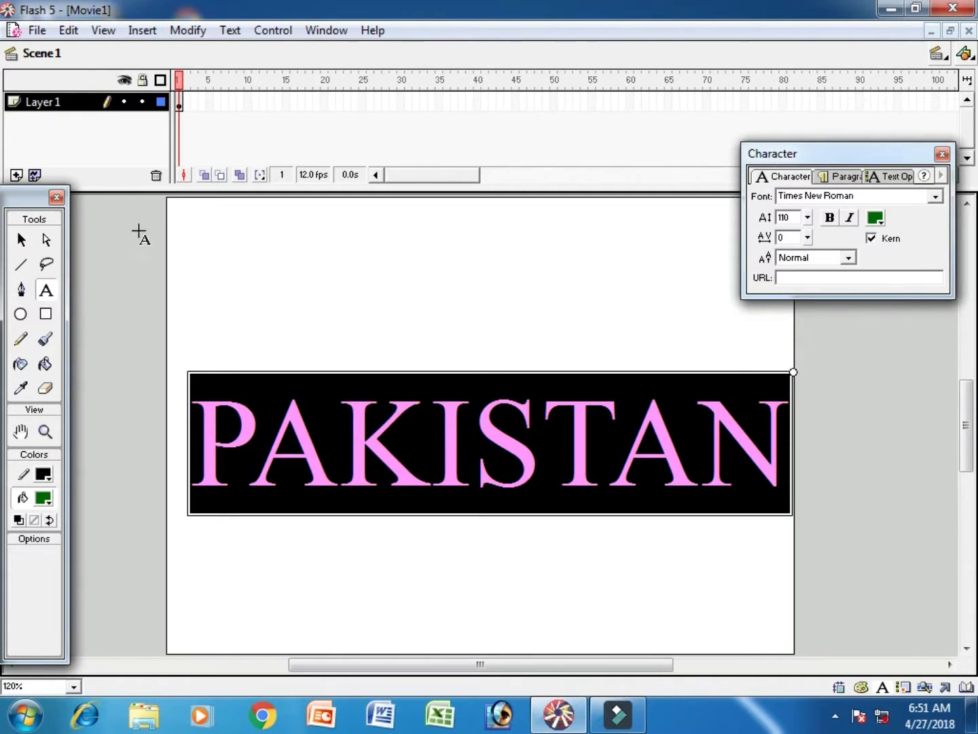
Move the PAKISTAN text block slightly up and left on the stage.
left_click(22, 240)
left_click_drag(843, 157, 852, 150)
left_click_drag(750, 440, 739, 419)
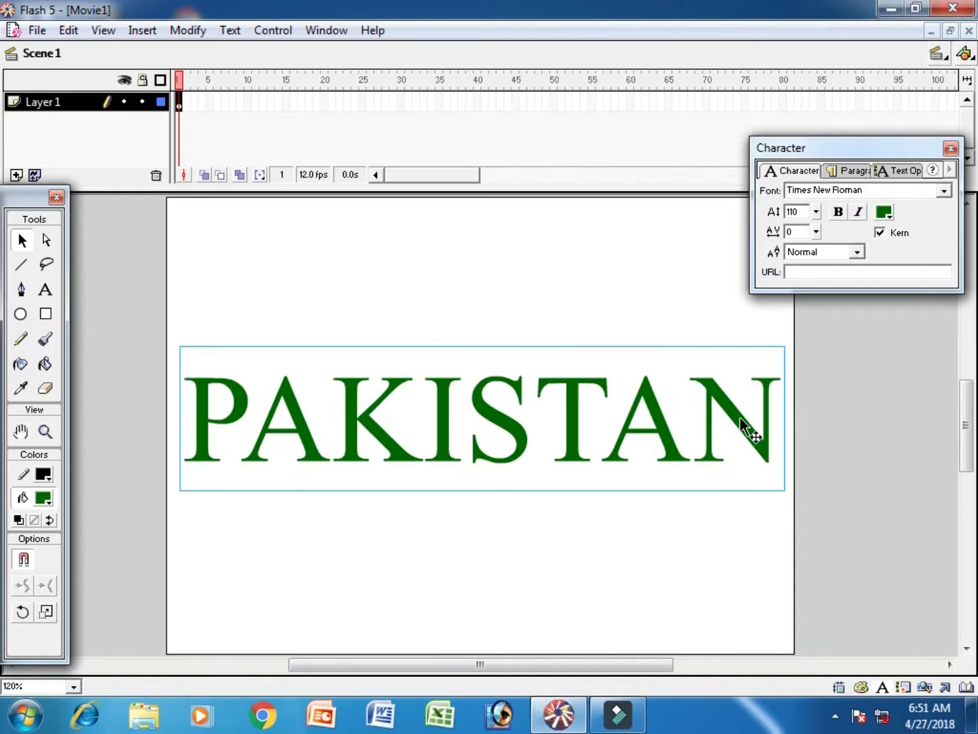
Create a motion tween from frame 1, ending with a keyframe at frame 40.
left_click(951, 148)
key("Left")
key("Left")
key("Left")
key("Left")
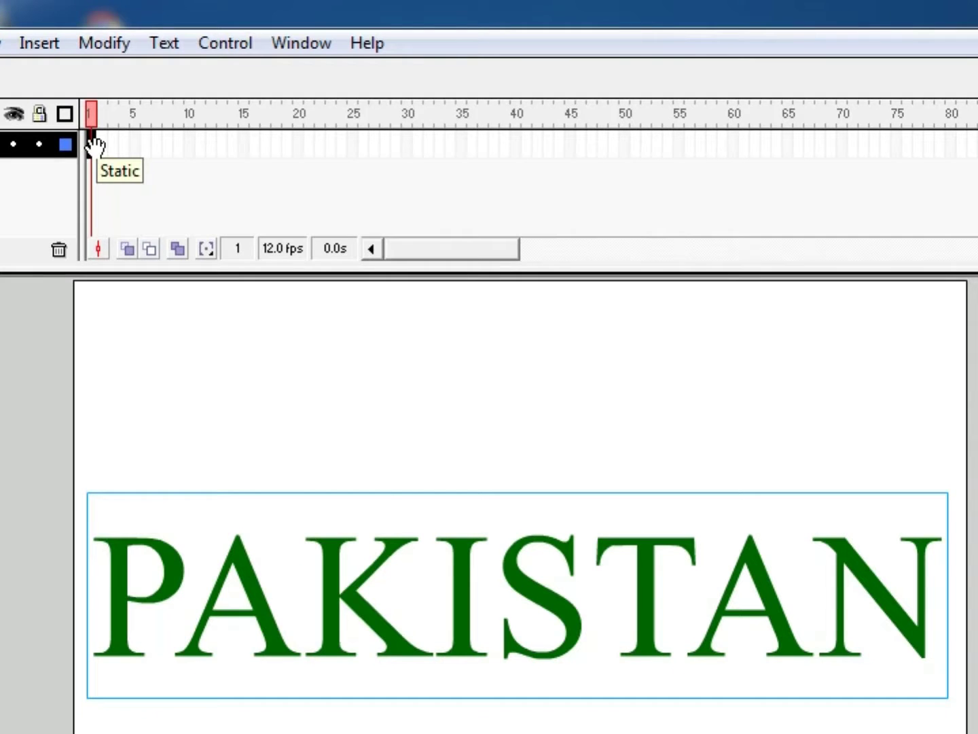
right_click(180, 103)
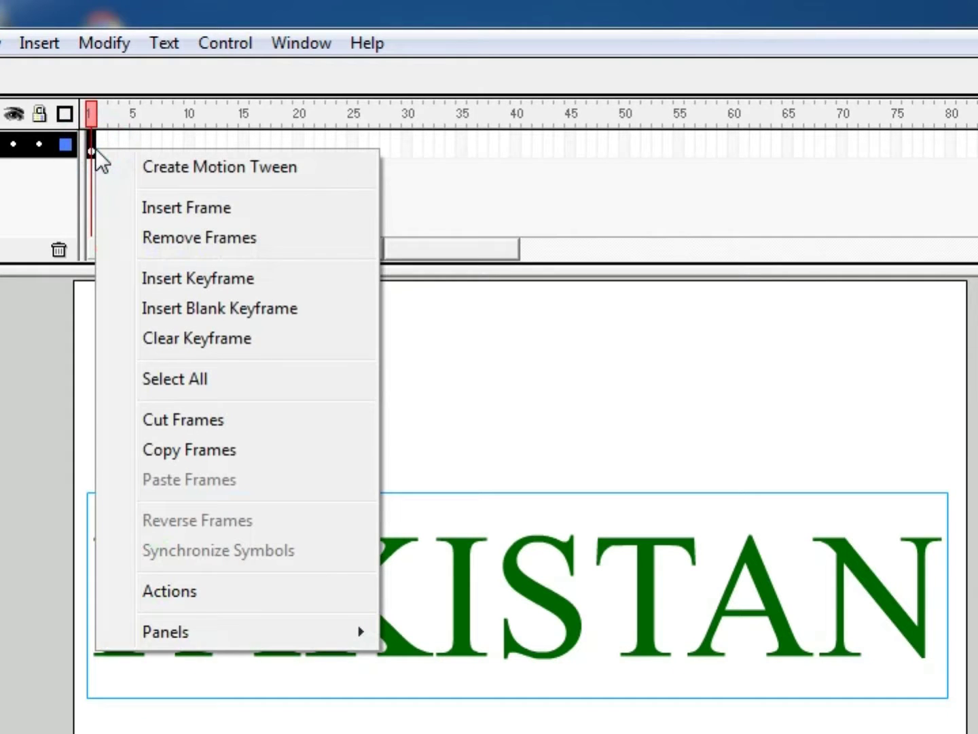
left_click(171, 169)
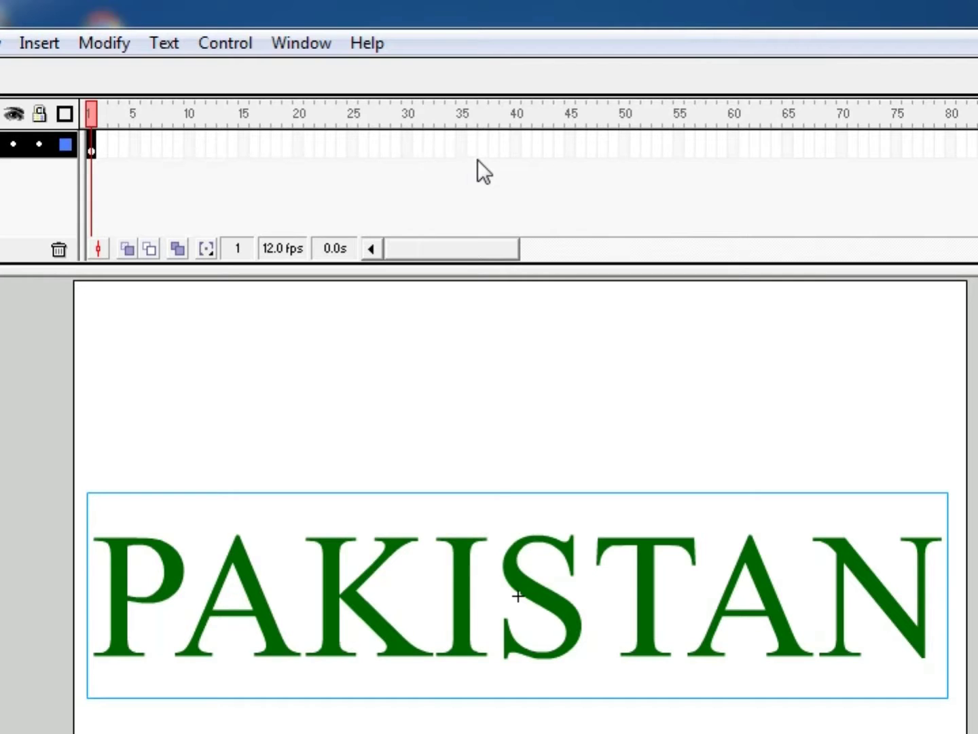
left_click(516, 144)
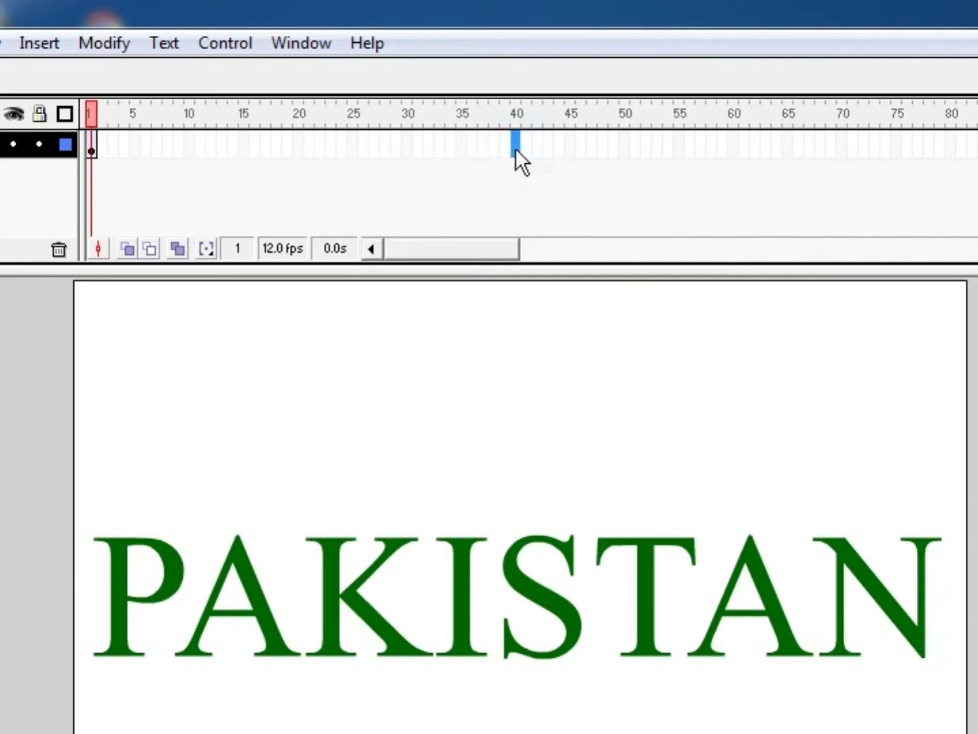
key("F6")
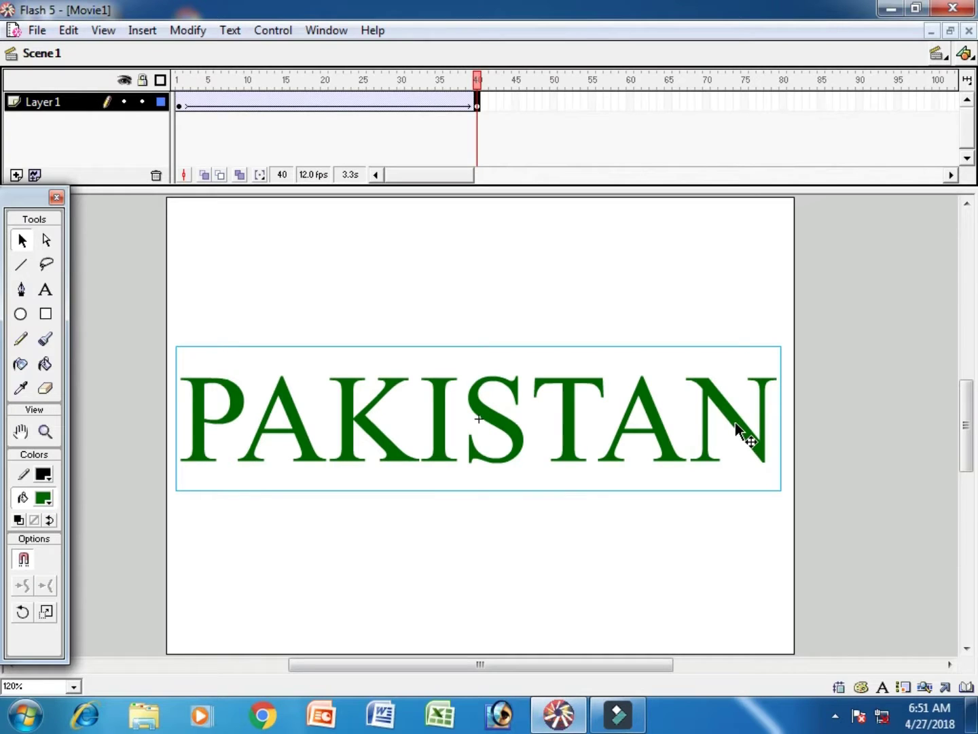
On frame 1, scale PAKISTAN down to a small word at the stage centre.
right_click(736, 423)
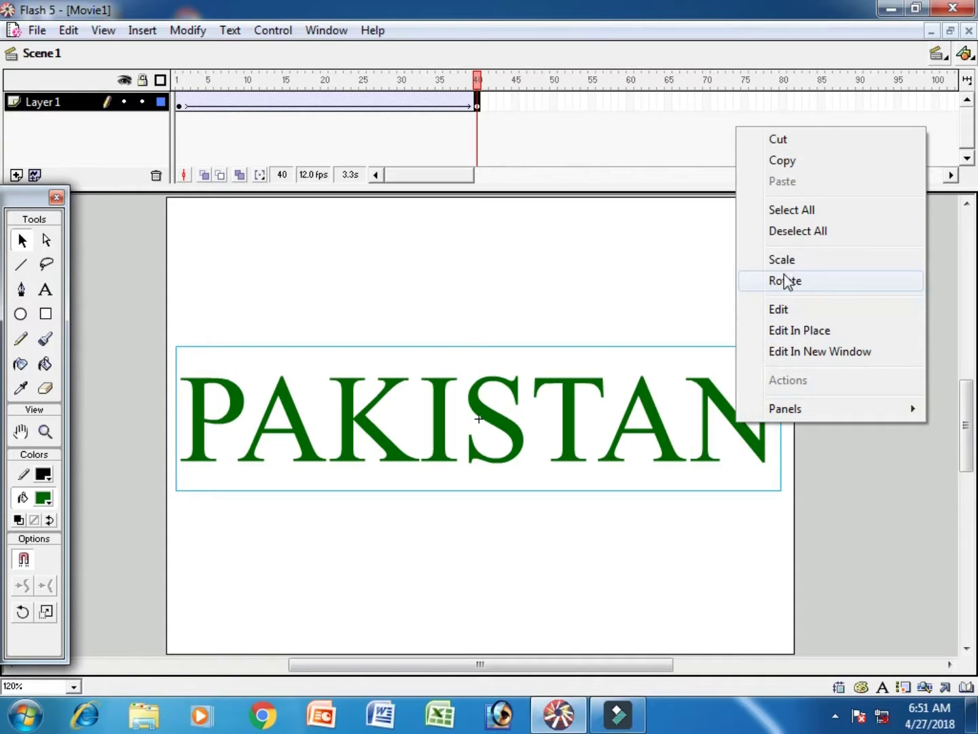
left_click(180, 105)
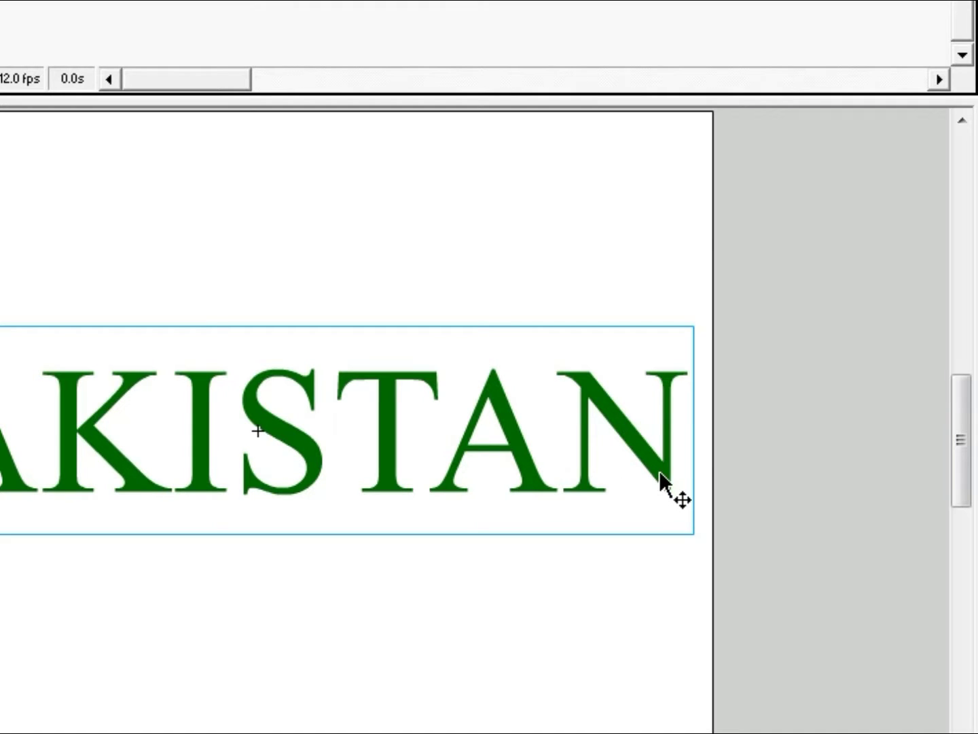
right_click(659, 471)
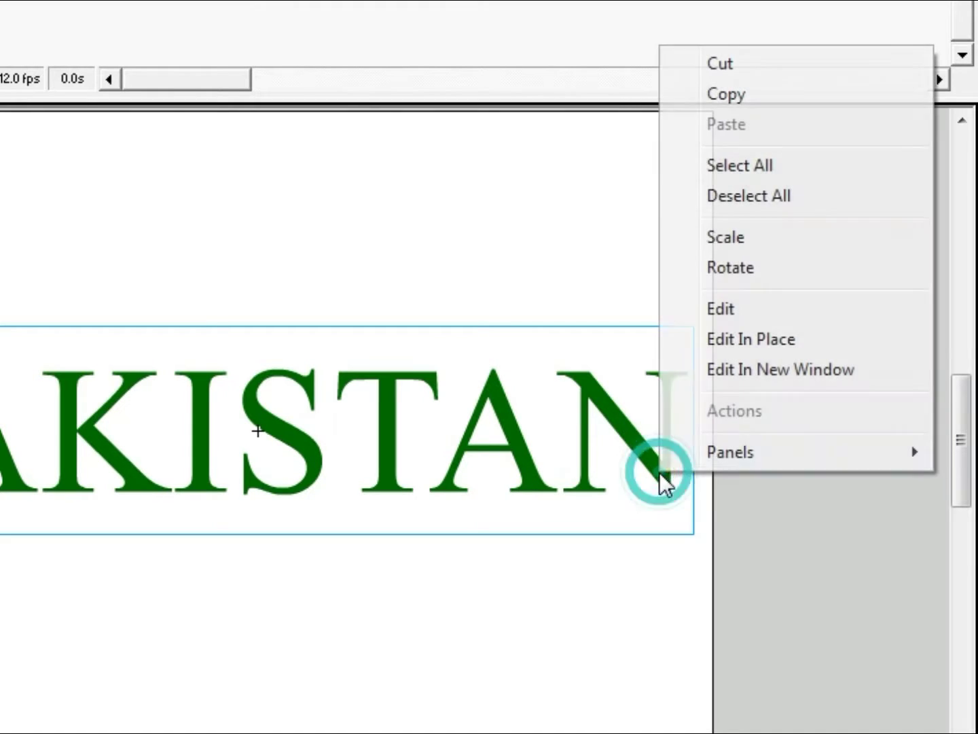
left_click(707, 238)
left_click_drag(780, 491, 602, 433)
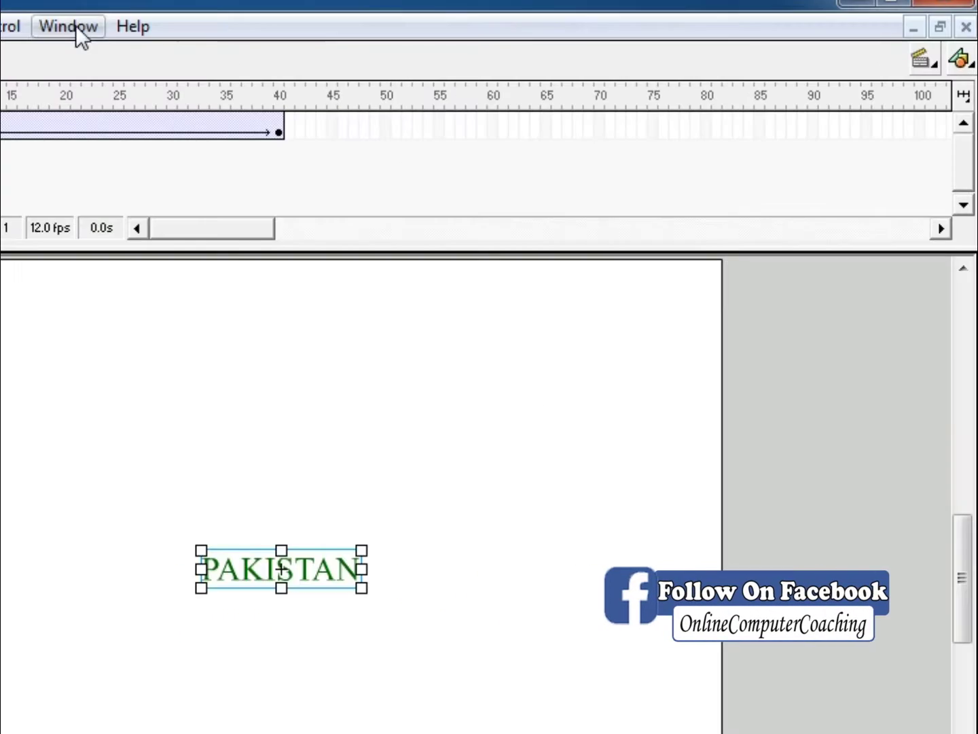
left_click(77, 29)
mouse_move(99, 165)
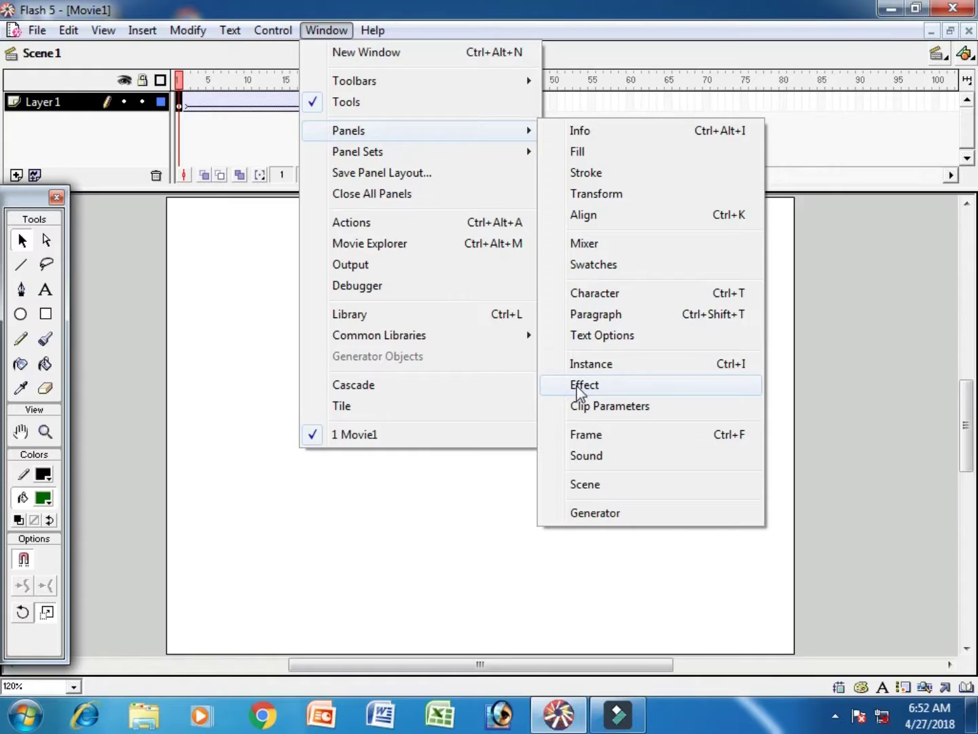
Set the Tween 1 instance's Alpha colour effect to 0% in the Effect panel.
left_click(417, 527)
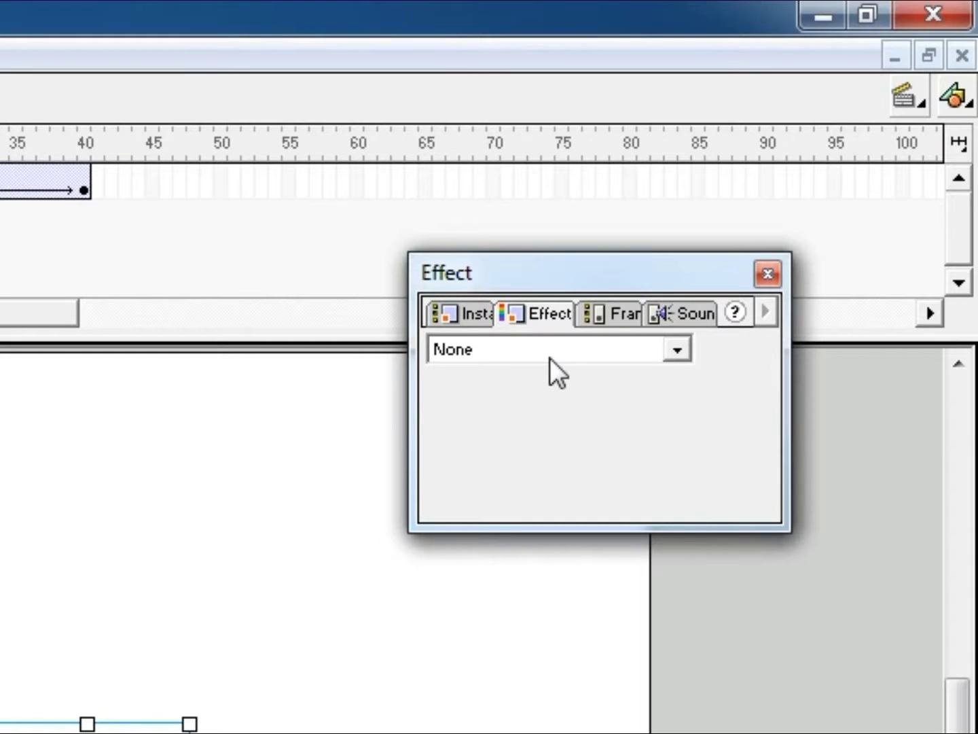
left_click(463, 310)
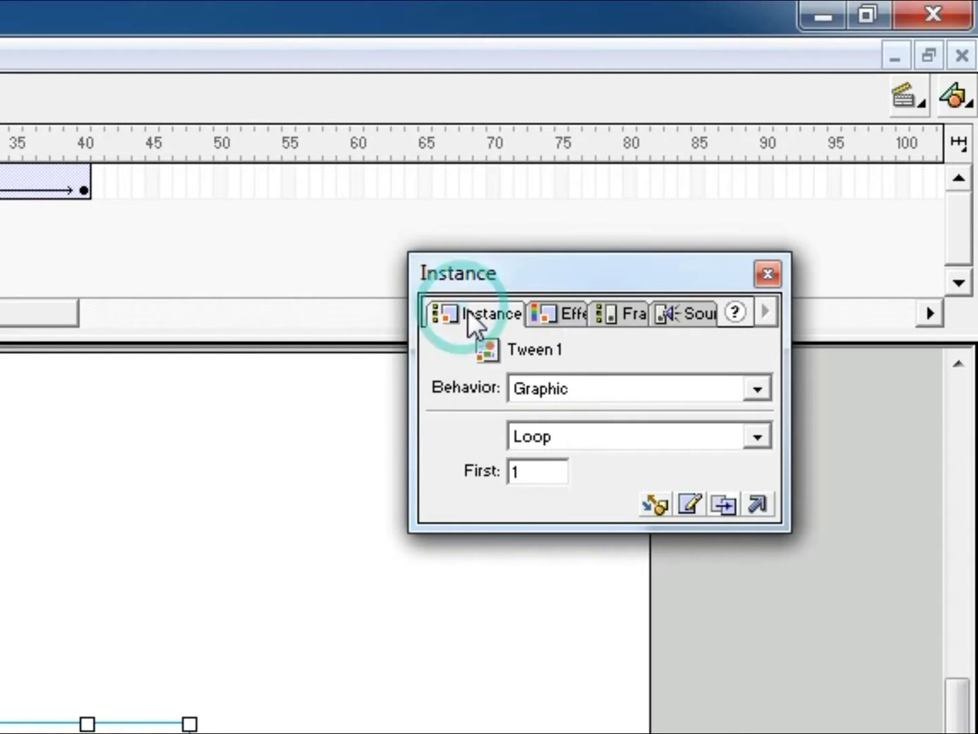
left_click(559, 308)
left_click(576, 352)
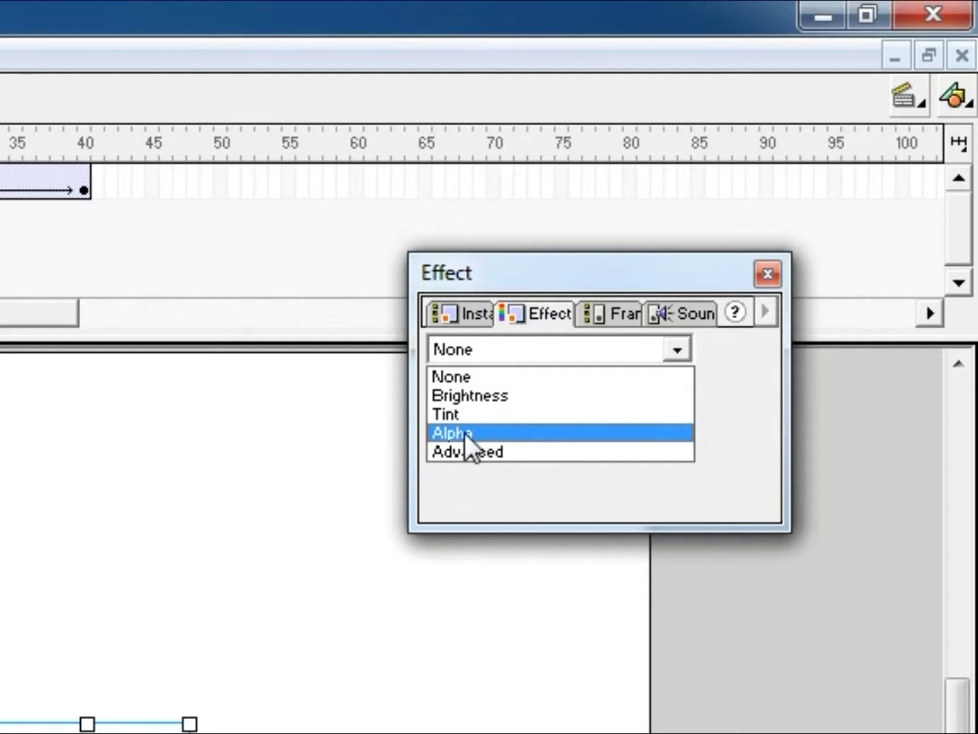
left_click(509, 433)
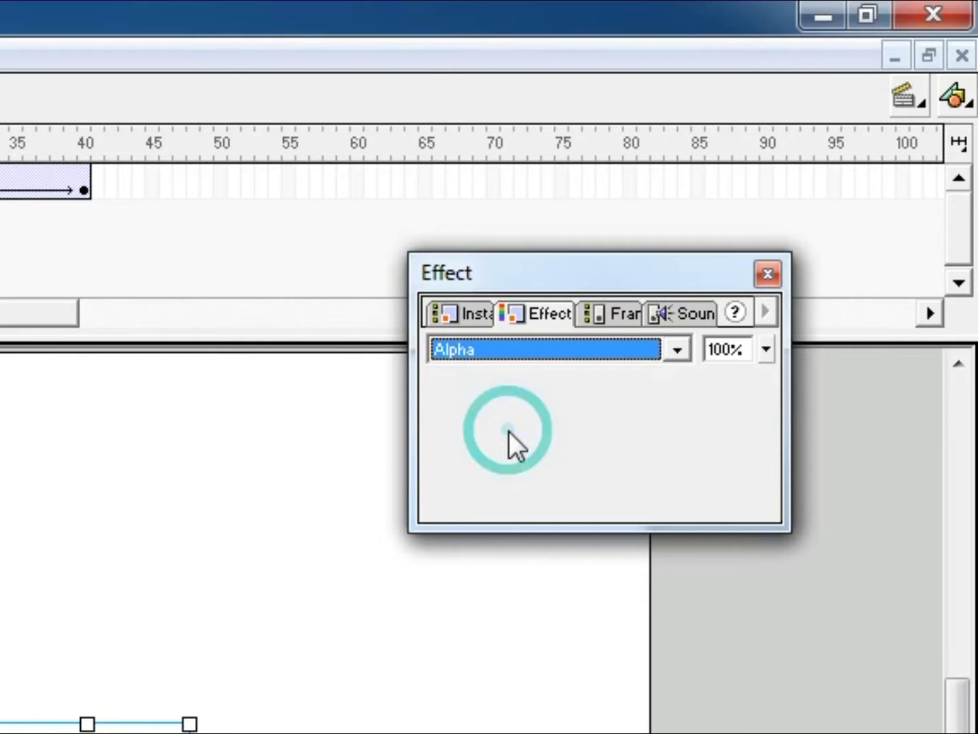
left_click_drag(765, 352, 767, 406)
left_click_drag(760, 502, 752, 552)
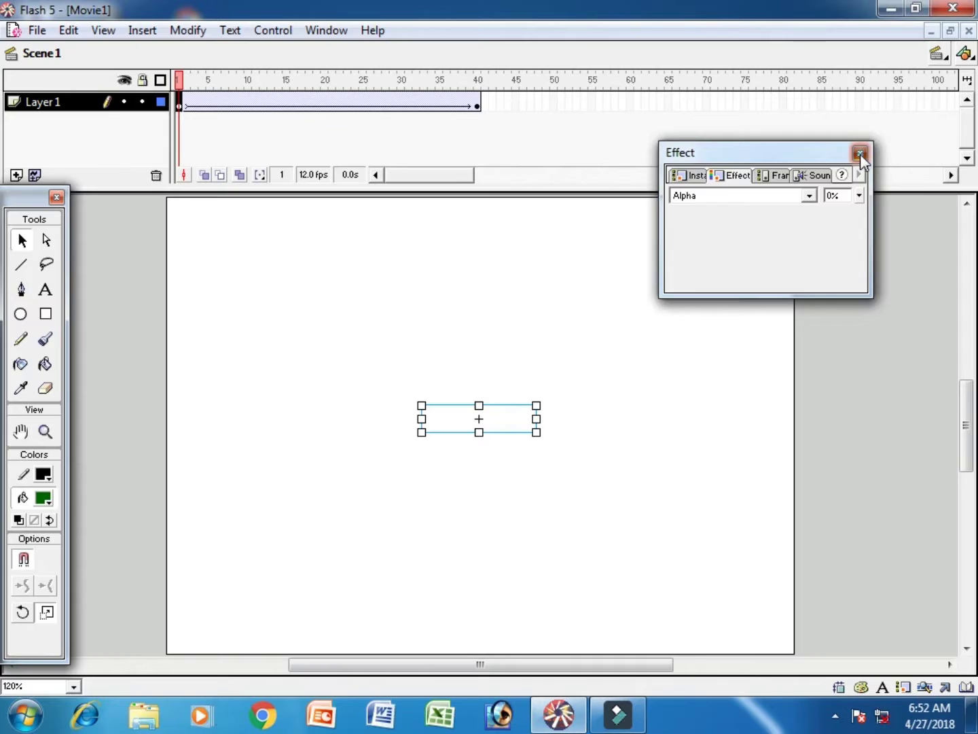
left_click(769, 276)
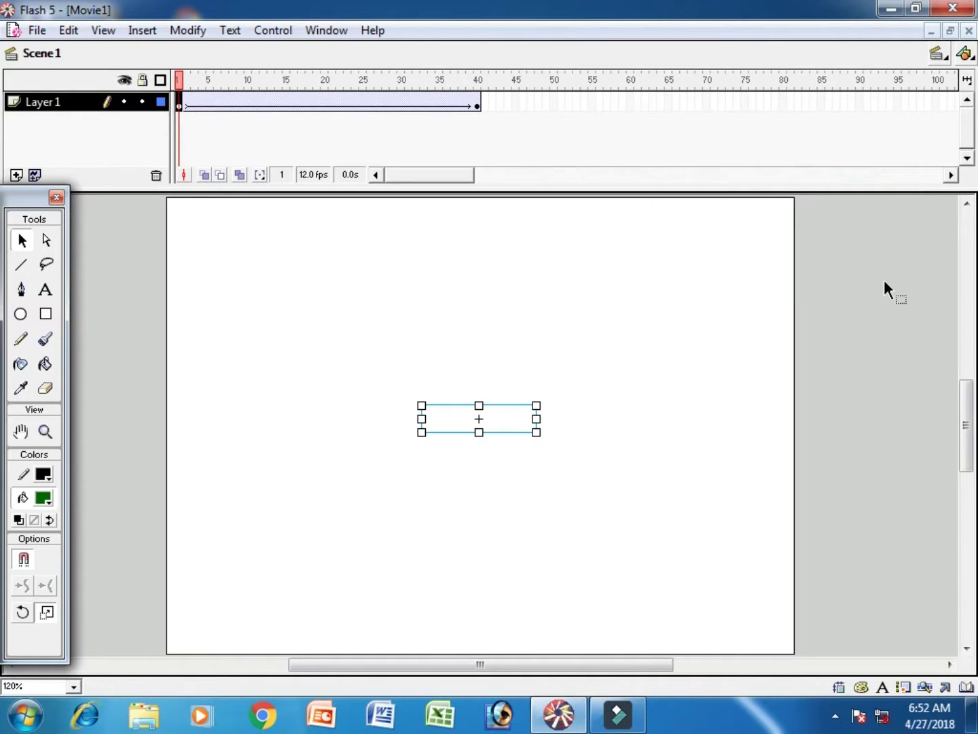
key("ctrl+Return")
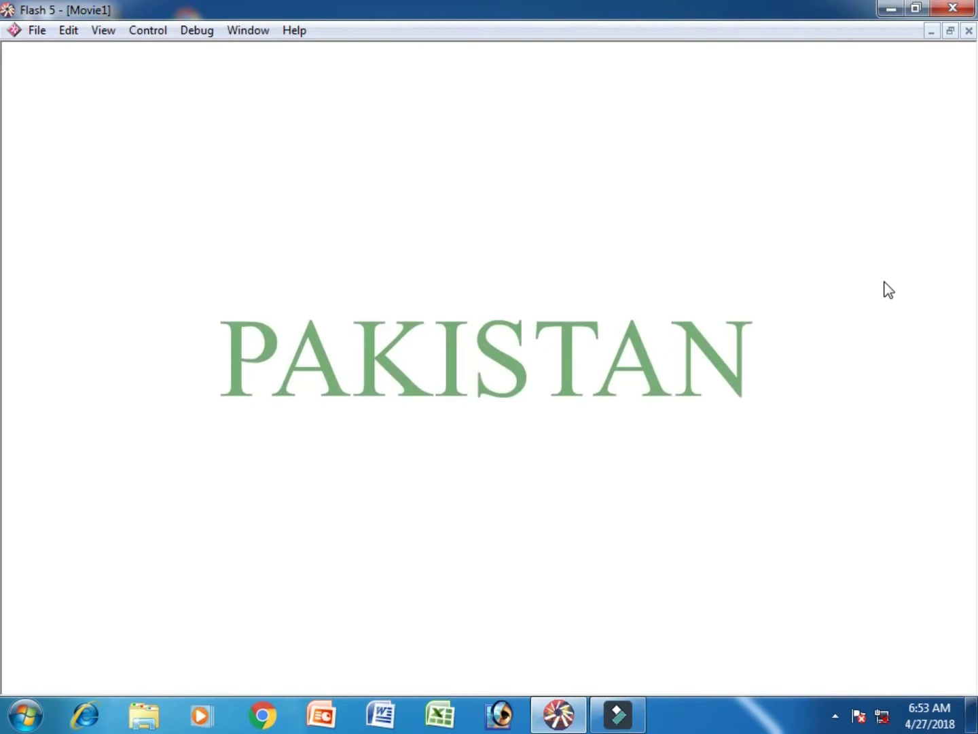
key("ctrl+w")
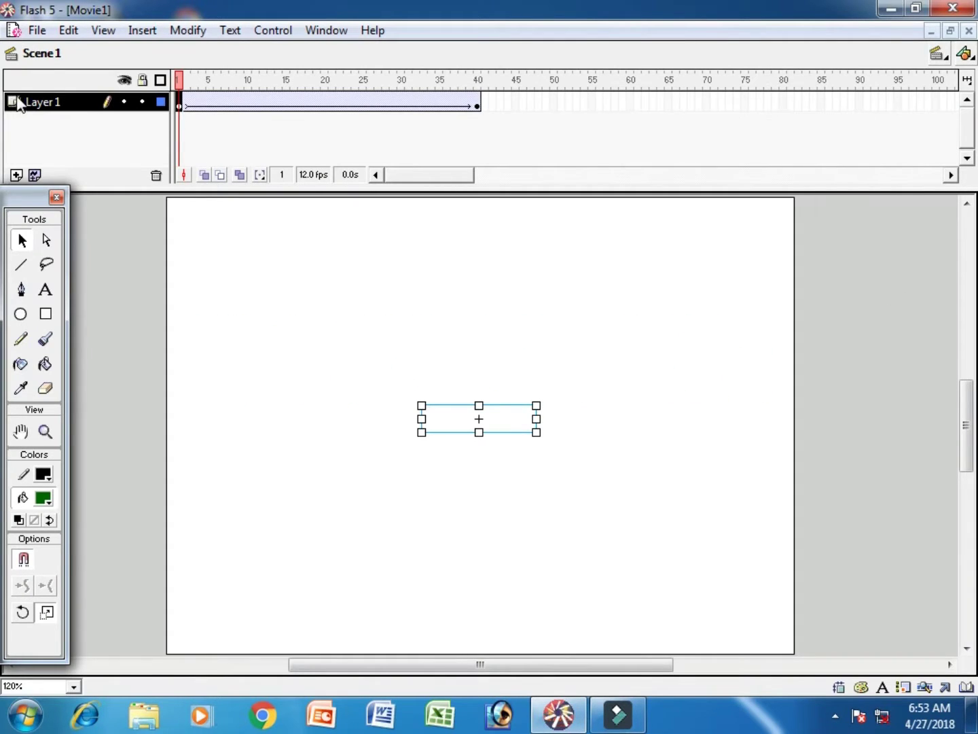
Close Movie1, discarding its changes, and start the blank Movie2 with File > New.
left_click(37, 29)
left_click(98, 137)
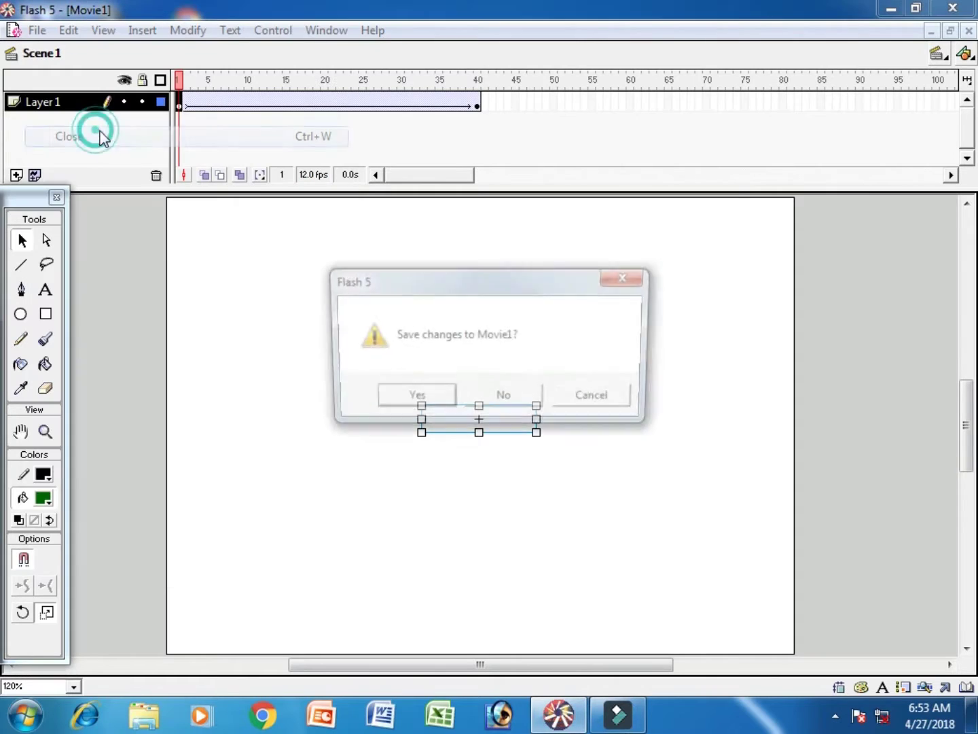
left_click(511, 404)
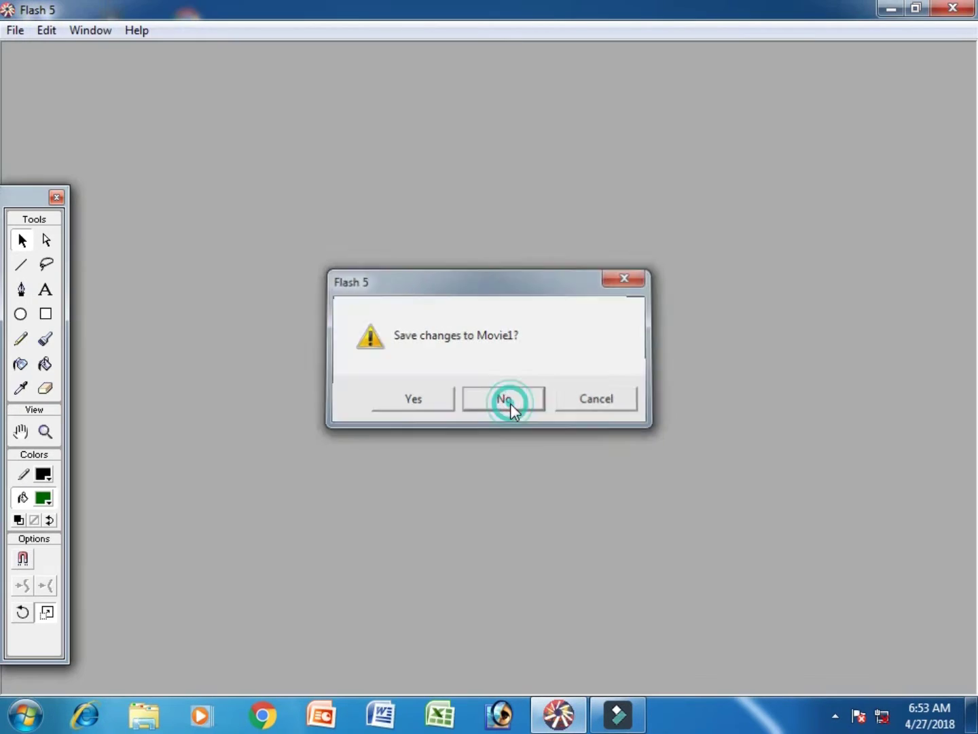
left_click(16, 32)
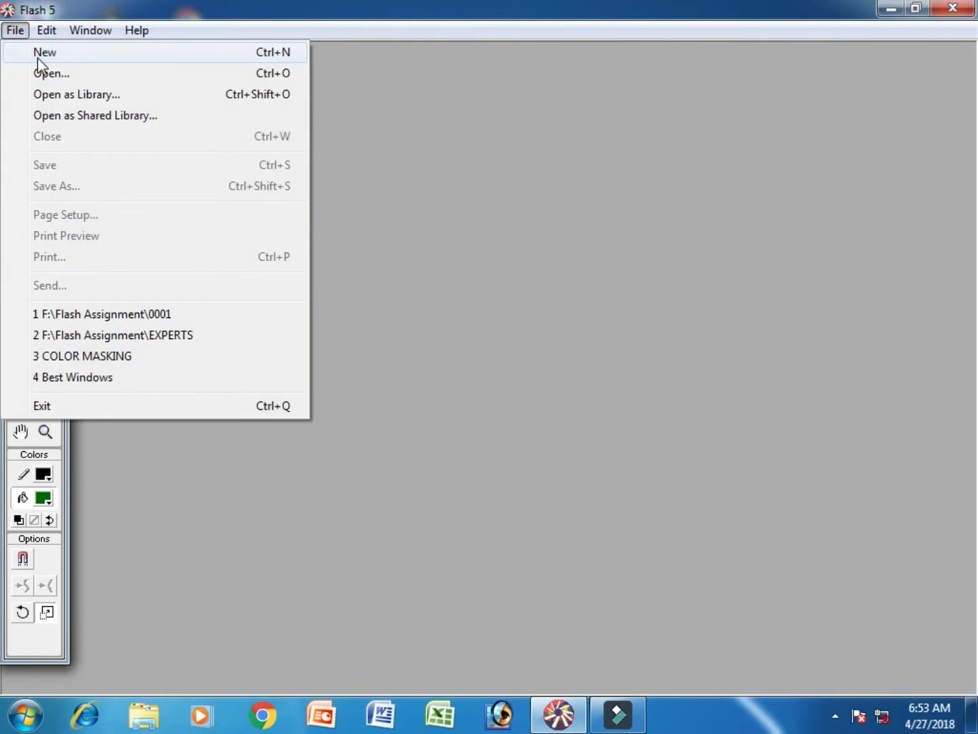
left_click(37, 55)
left_click(46, 290)
Type WelCome in dark red on the left of the Movie2 stage.
left_click(46, 500)
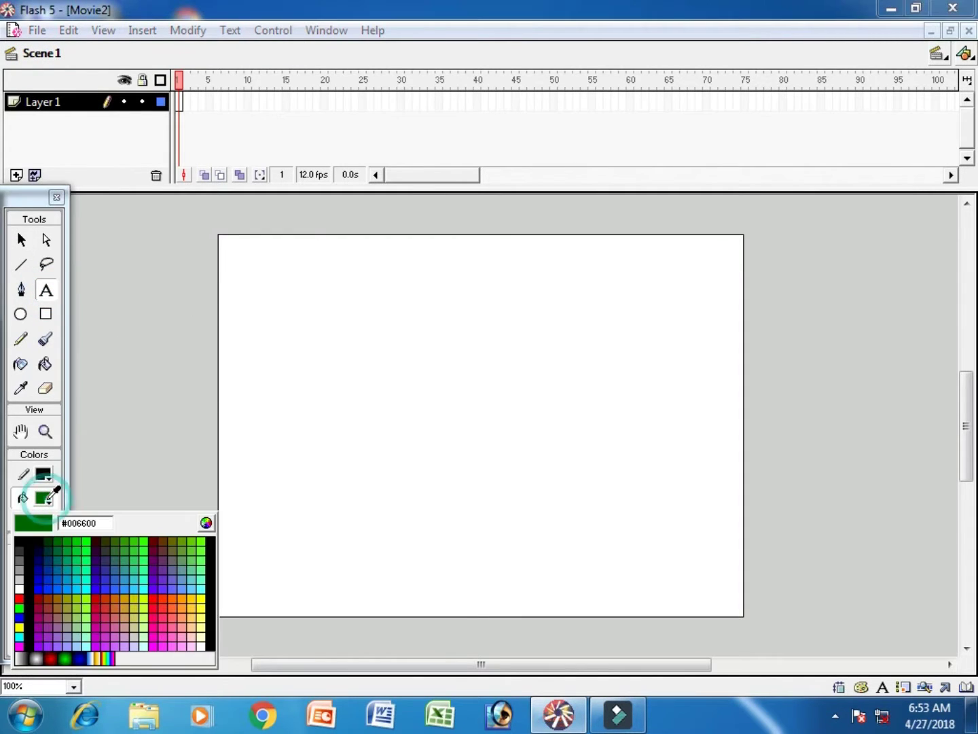
left_click(39, 597)
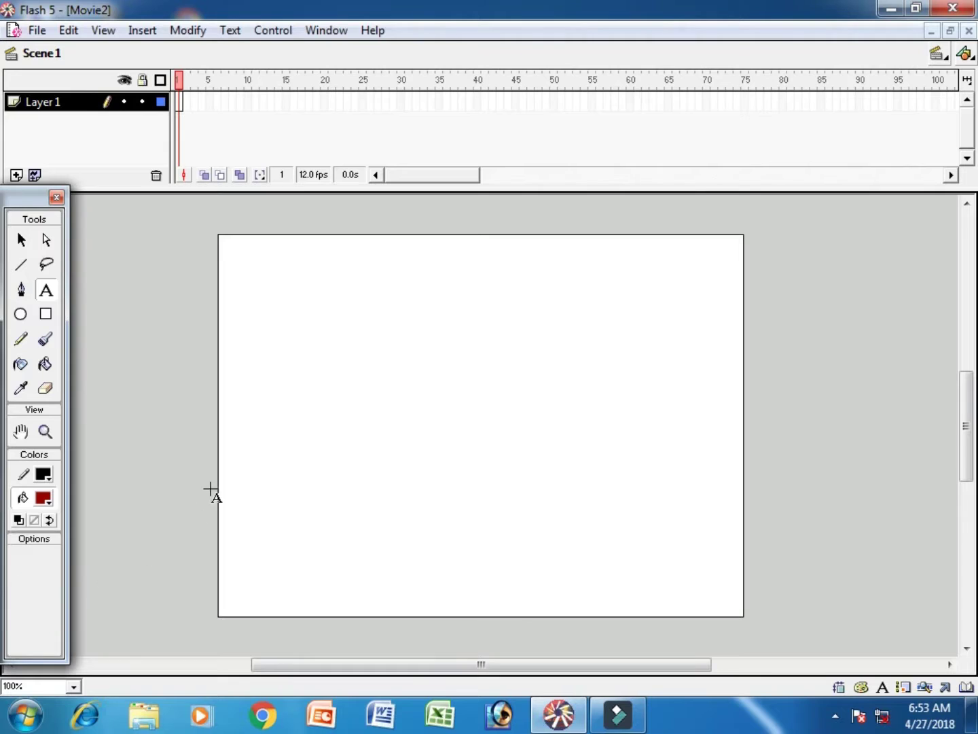
left_click(232, 467)
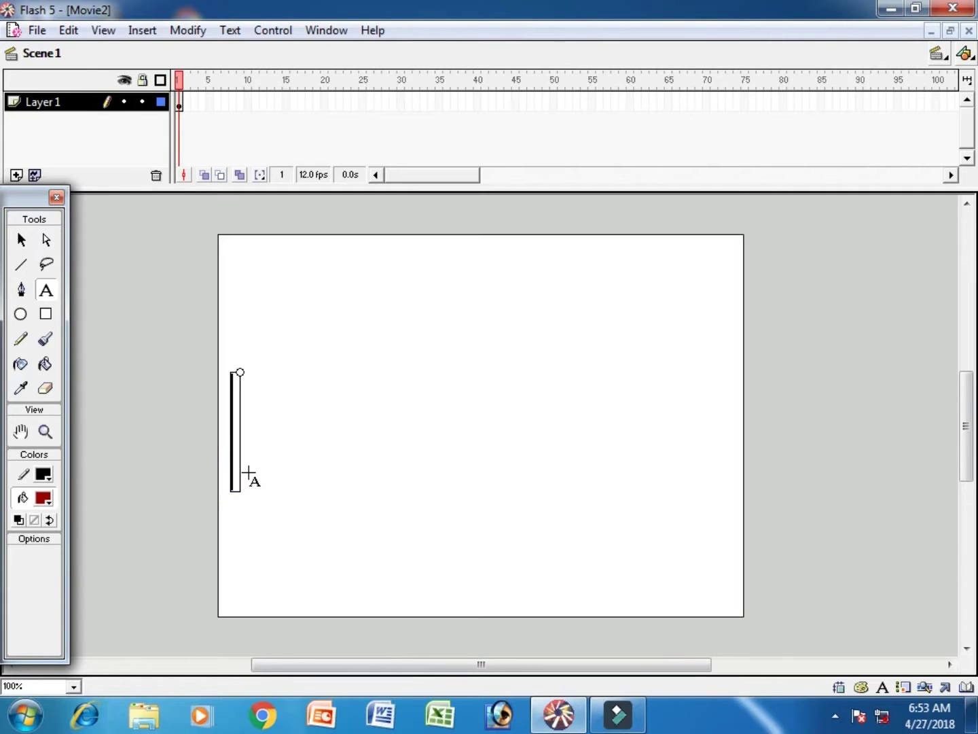
type("W")
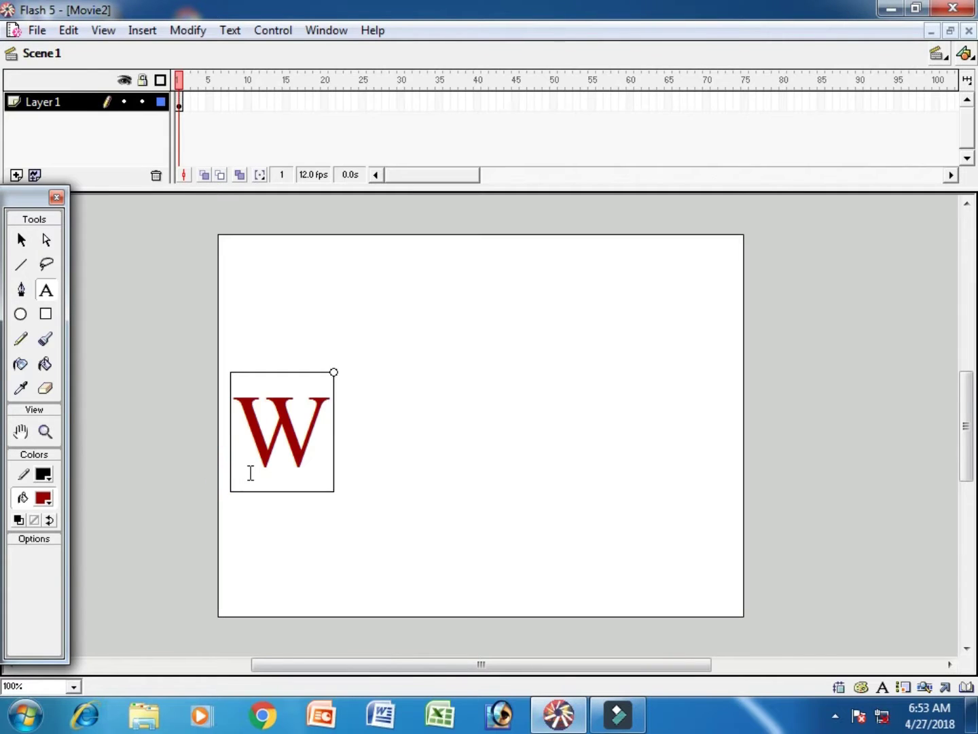
type("elCome")
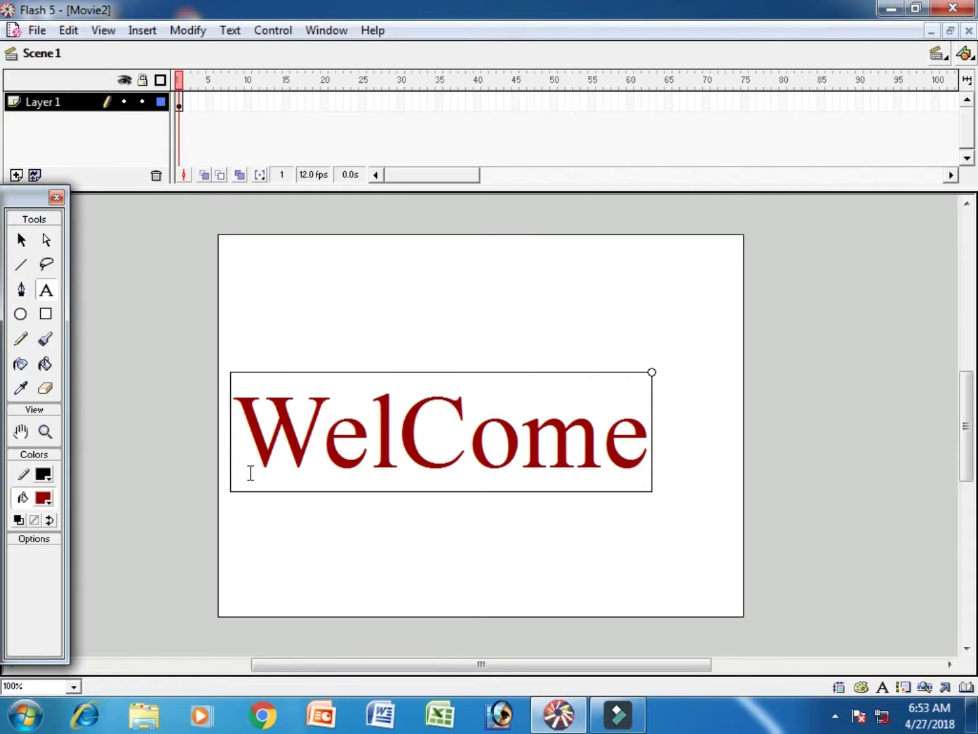
left_click(22, 239)
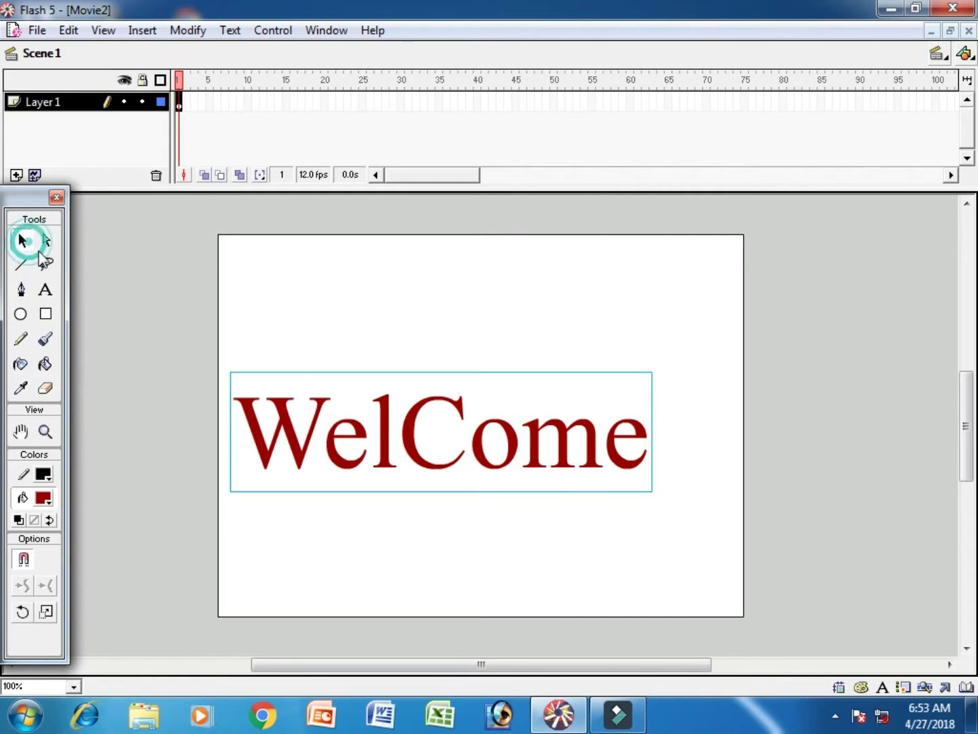
Create a motion tween starting at frame 1.
right_click(178, 102)
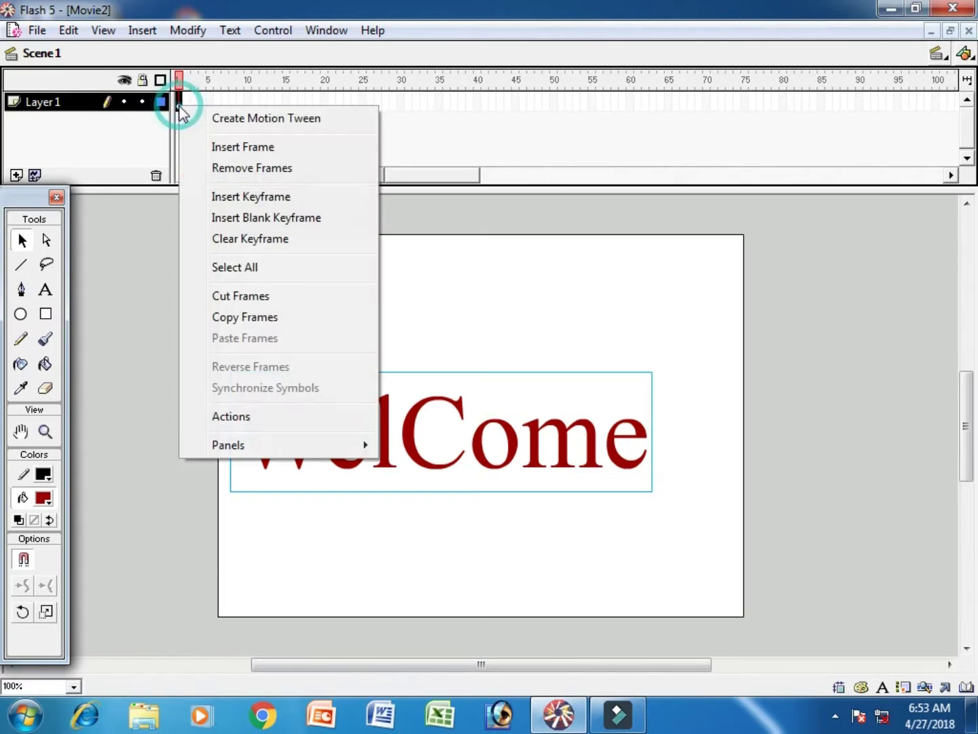
left_click(245, 119)
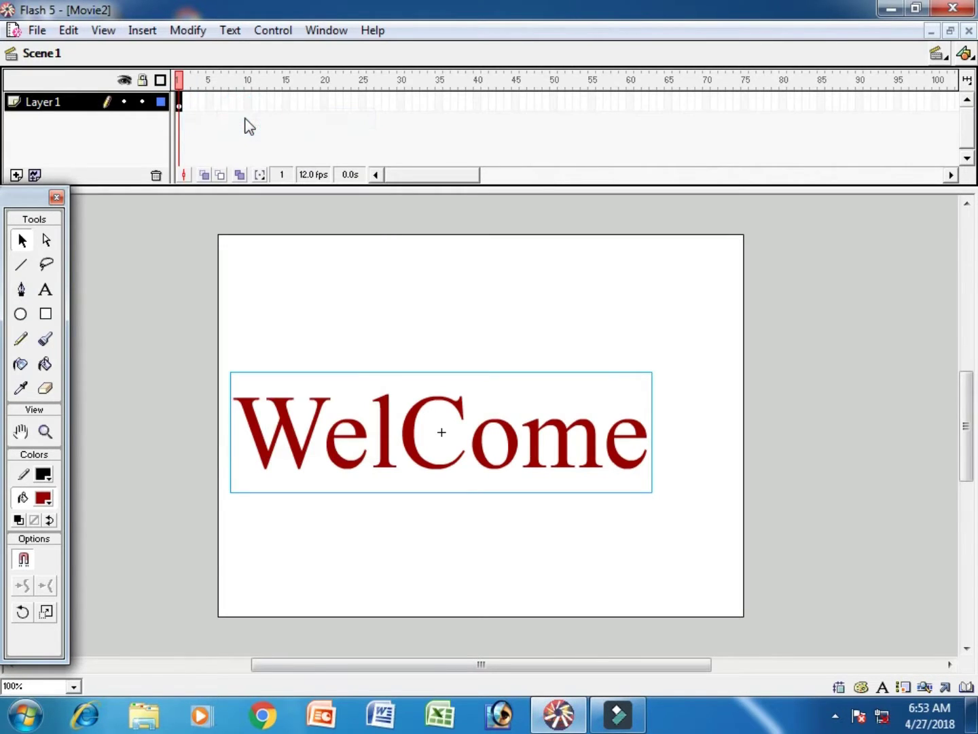
left_click(399, 247)
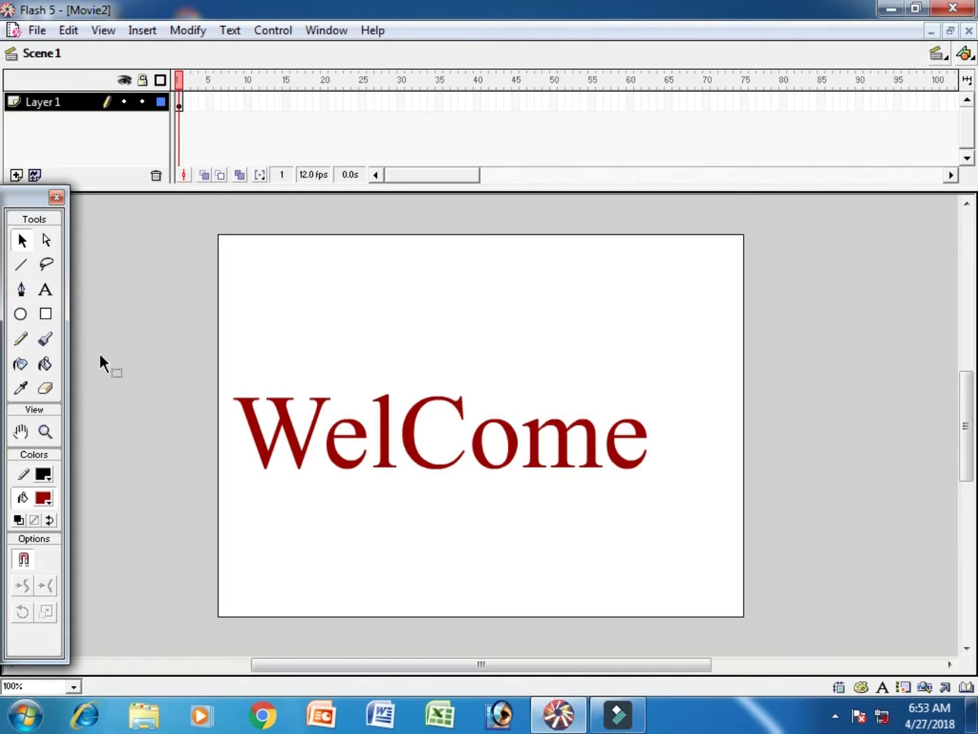
Resize the WelCome text to 12 point.
left_click(44, 289)
left_click(309, 411)
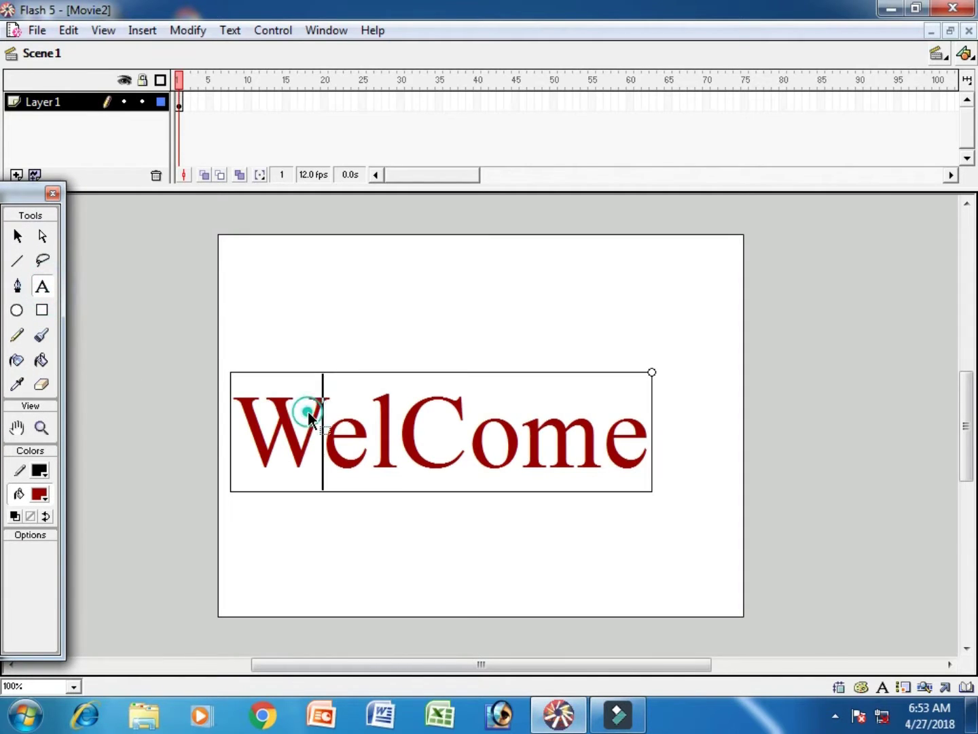
double_click(308, 410)
left_click(235, 32)
mouse_move(257, 72)
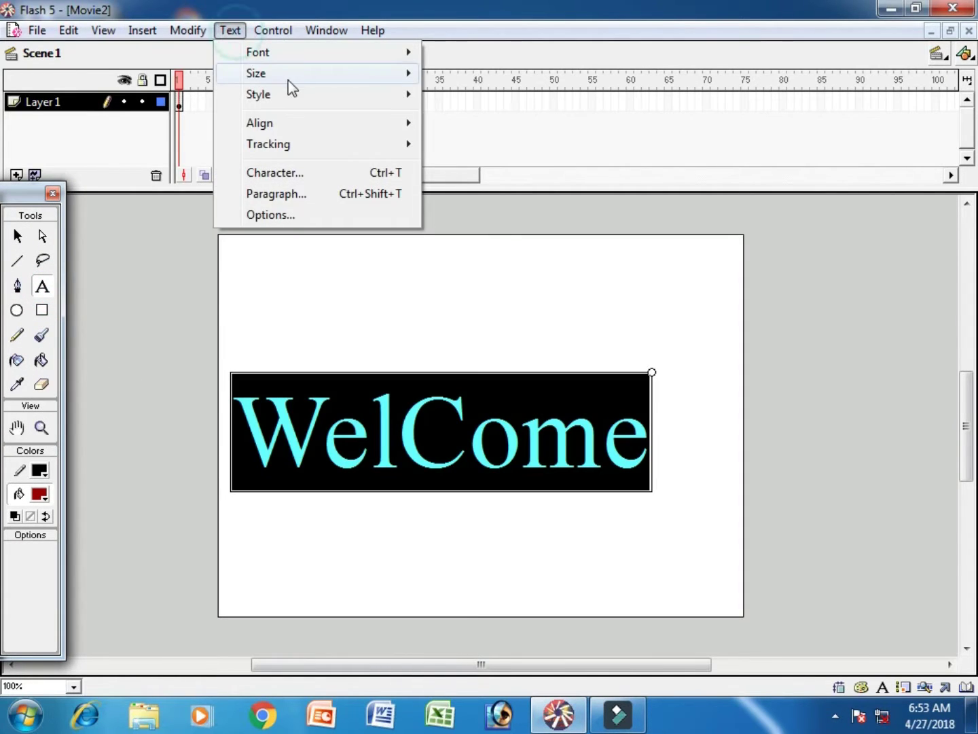
left_click(474, 161)
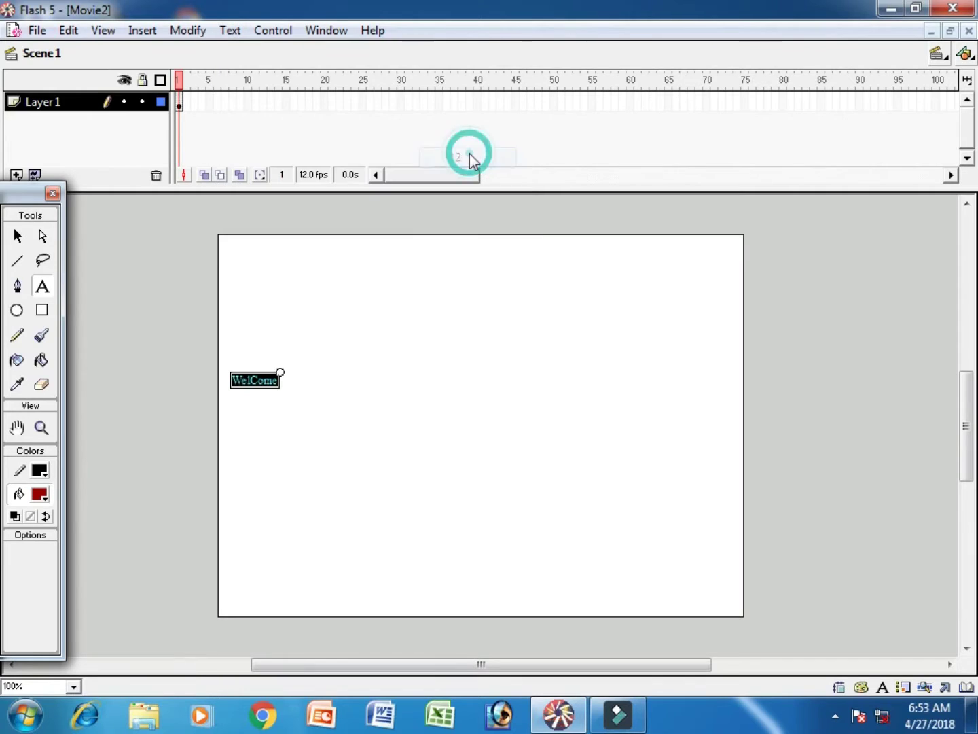
Nudge the WelCome text with the arrow keys into the stage centre.
left_click(17, 235)
key("Down")
key("Down")
key("Down")
key("Down")
key("Down")
key("Down")
key("Down")
key("Down")
key("Down")
key("Down")
key("Down")
key("Down")
key("Down")
key("Down")
key("Down")
key("Right")
key("Right")
key("Right")
key("Right")
key("Right")
key("Right")
key("shift+Right")
key("shift+Right")
key("shift+Right")
key("shift+Right")
key("shift+Right")
key("shift+Right")
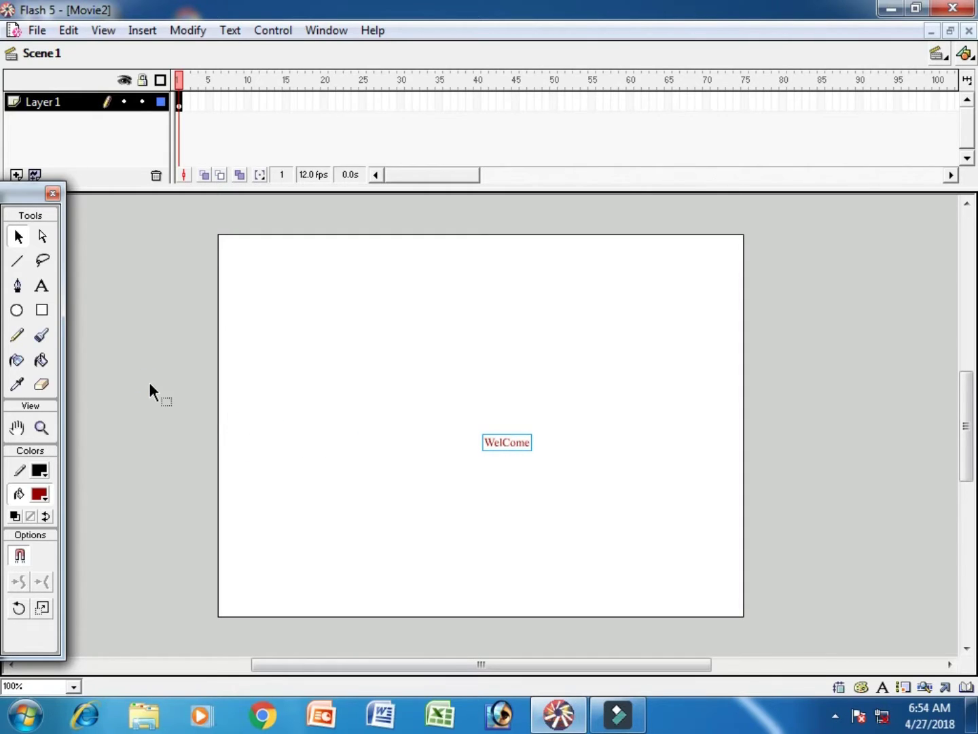
key("Up")
key("Up")
key("Up")
key("Up")
key("Up")
key("Up")
key("Left")
key("Left")
key("Left")
key("Left")
key("Left")
key("Left")
key("Left")
key("Left")
key("Left")
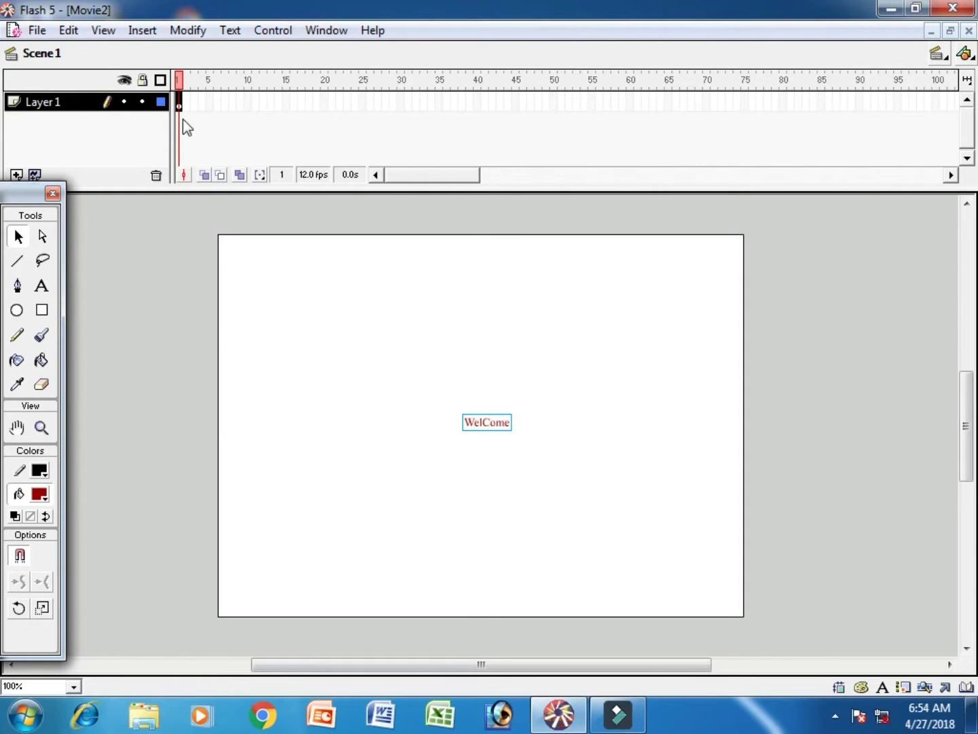
Make frame 1 a motion tween and enlarge WelCome across most of the stage at a frame 40 keyframe.
right_click(180, 106)
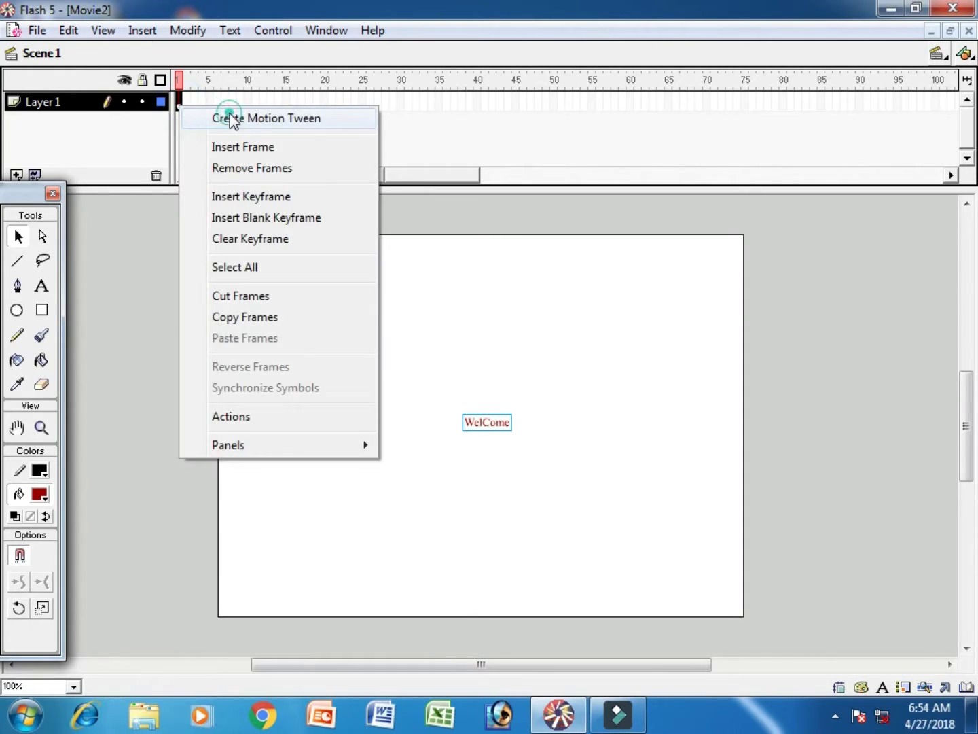
left_click(234, 118)
left_click(479, 105)
key("F6")
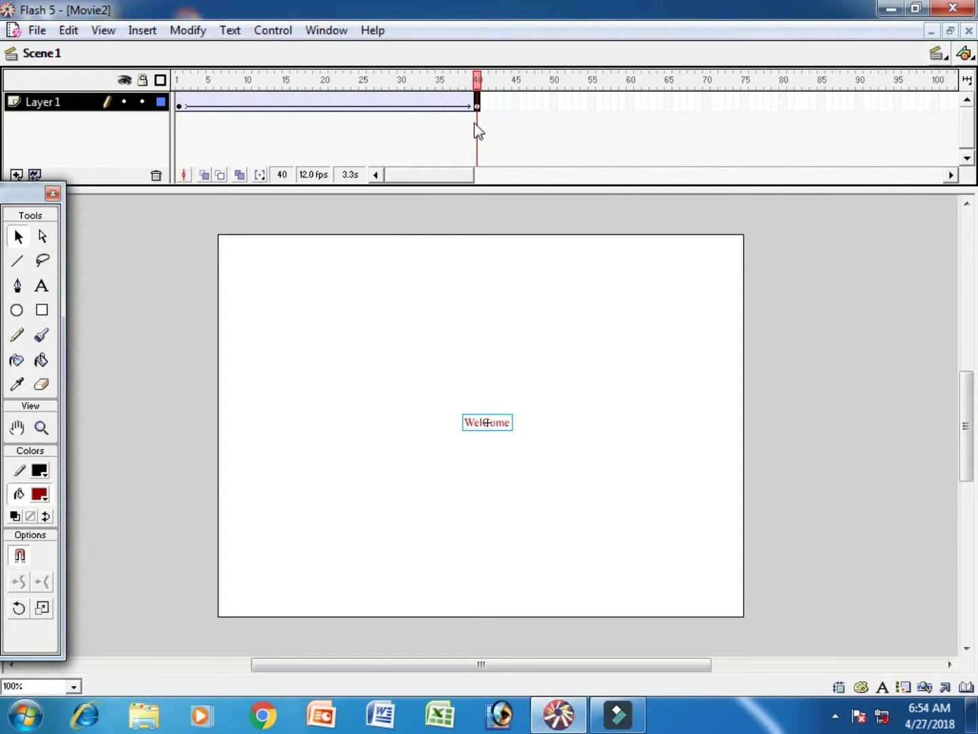
right_click(498, 422)
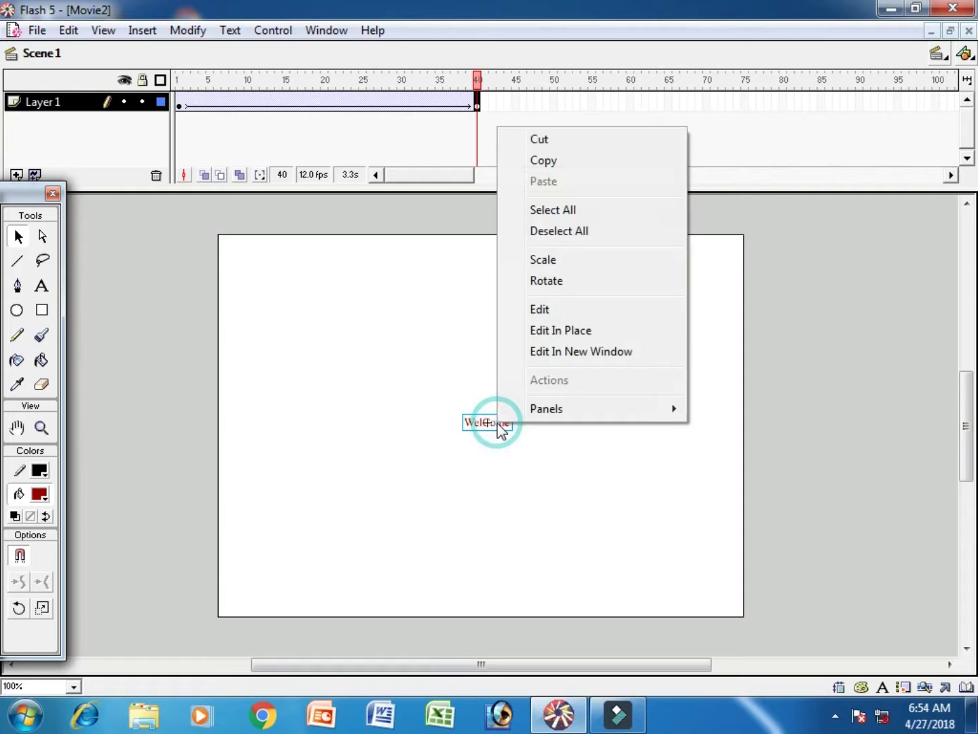
left_click(578, 260)
left_click_drag(519, 432, 736, 520)
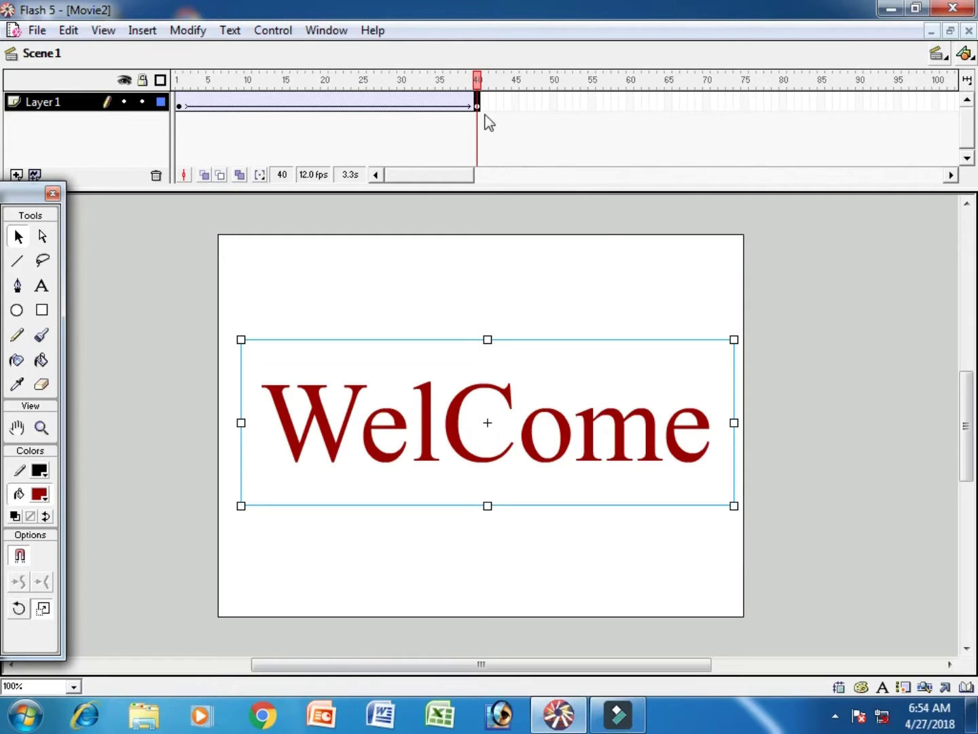
Add a keyframe at frame 60 with WelCome nudged off the stage's right edge.
left_click(630, 103)
key("F6")
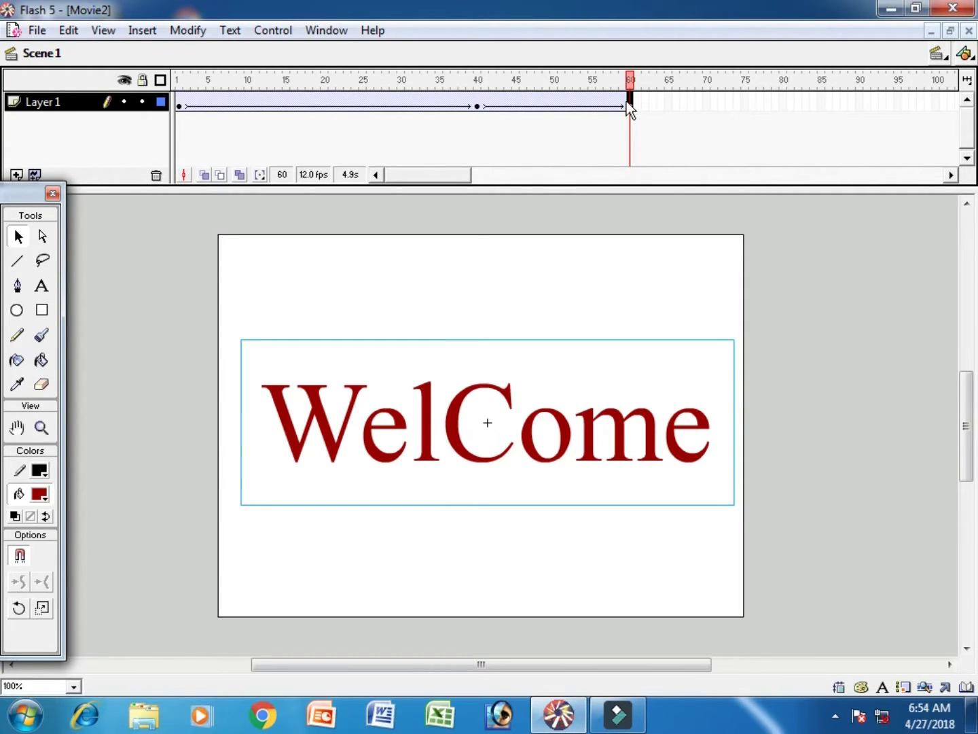
key("shift+Right")
key("shift+Right")
key("shift+Right")
key("shift+Right")
key("shift+Right")
key("shift+Right")
key("shift+Right")
key("shift+Right")
key("shift+Right")
key("shift+Right")
key("shift+Right")
key("shift+Right")
key("shift+Right")
key("shift+Right")
key("shift+Right")
key("shift+Right")
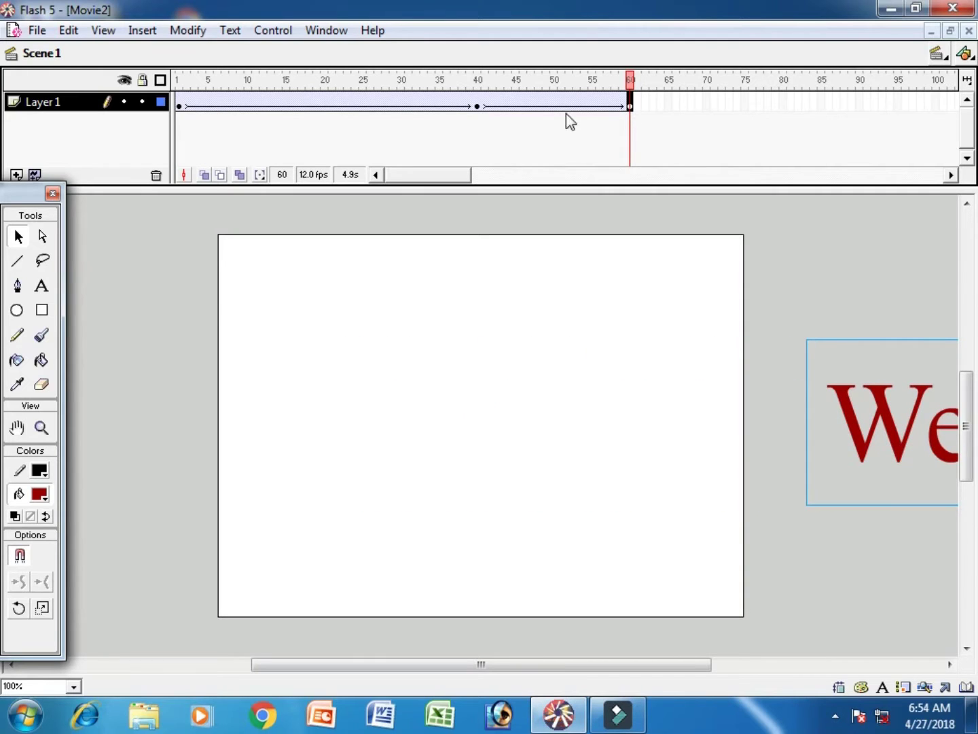
Set the frame 1 WelCome symbol's Alpha effect to 0% in the Effect panel.
left_click(176, 105)
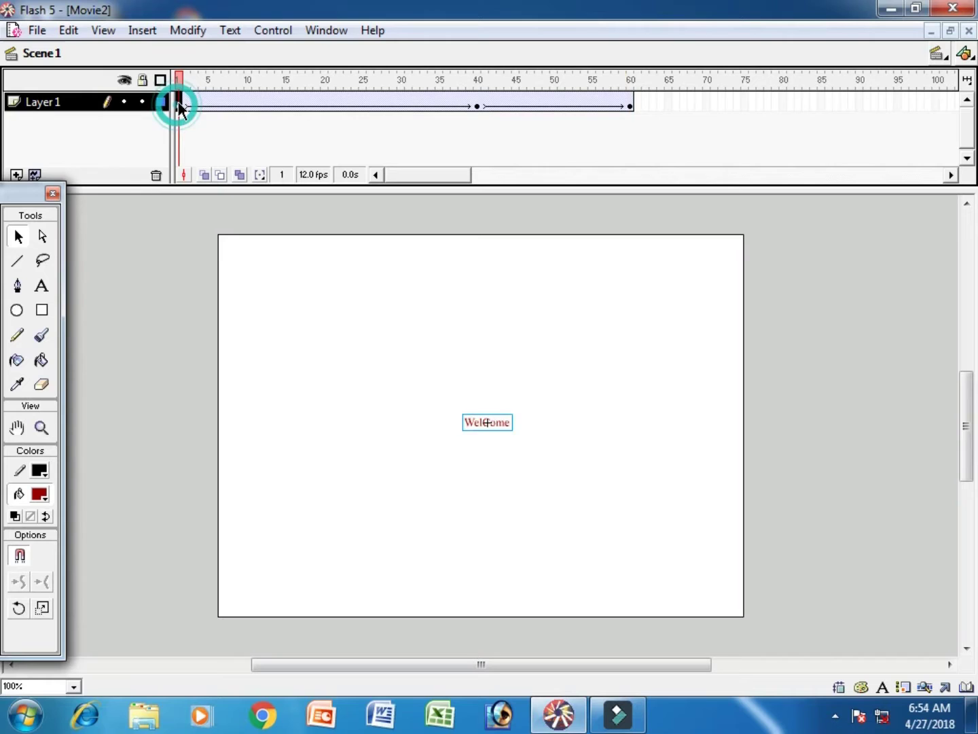
left_click(321, 30)
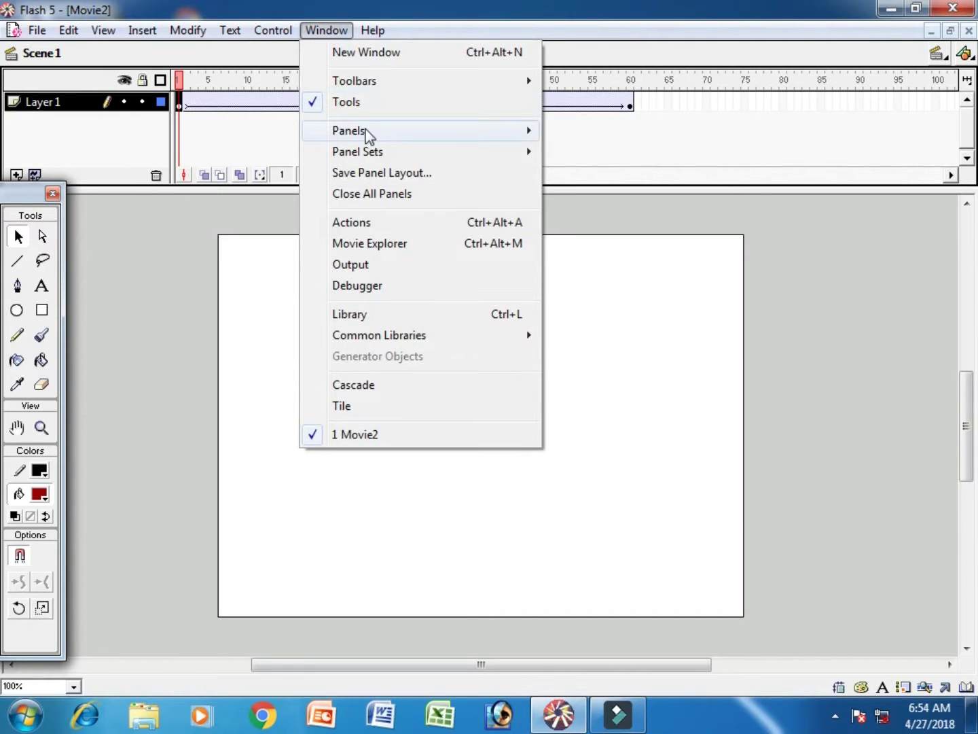
mouse_move(349, 131)
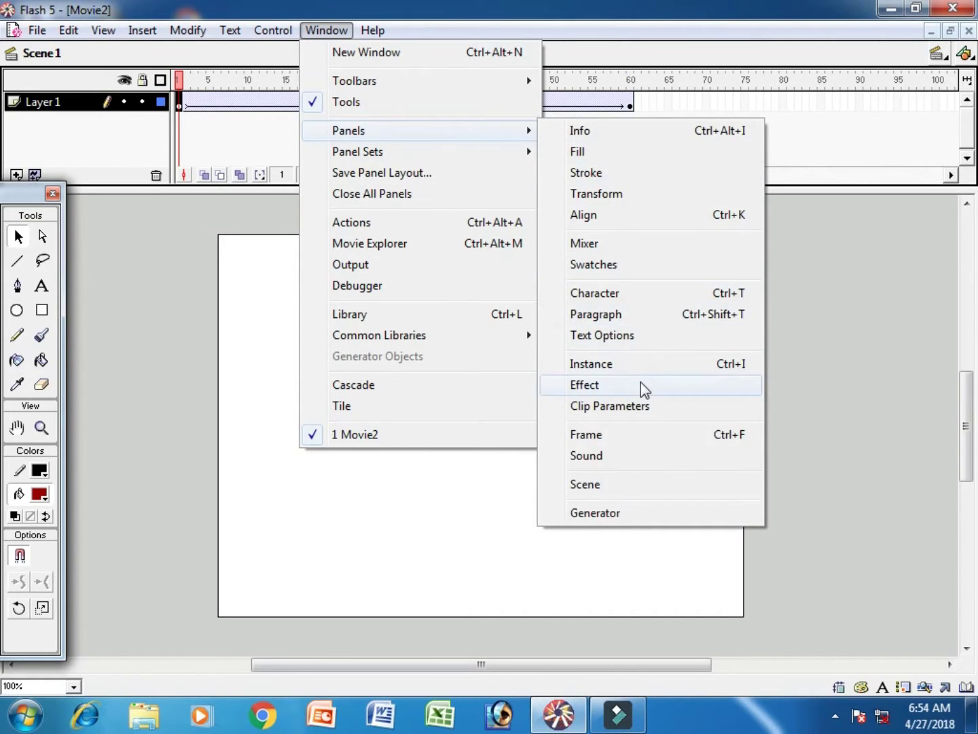
left_click(640, 383)
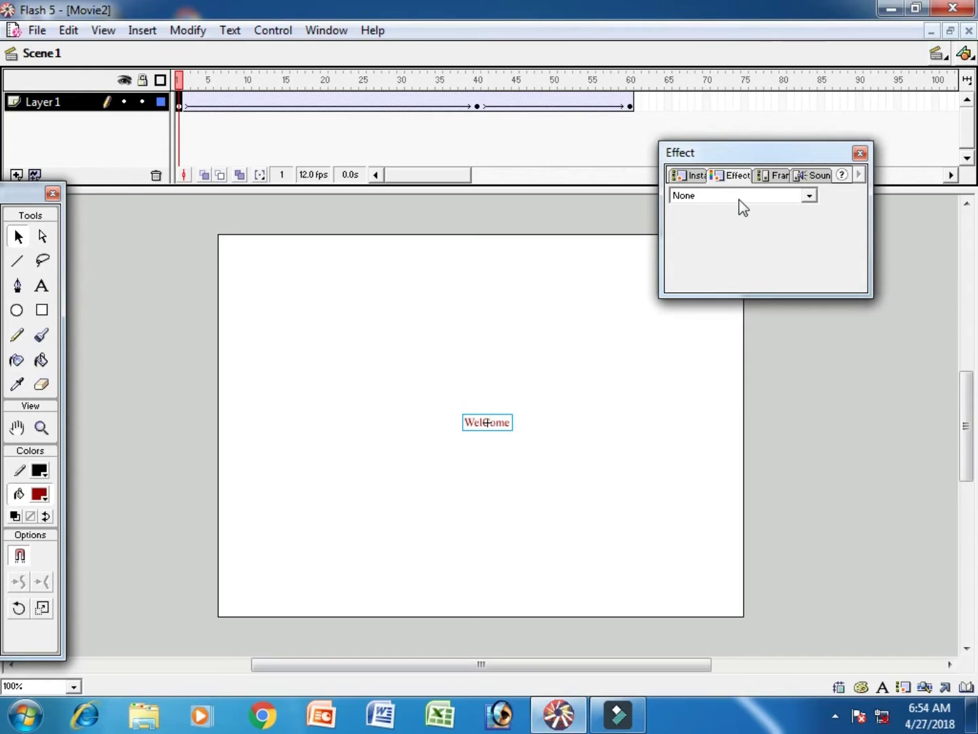
left_click(739, 199)
left_click(727, 241)
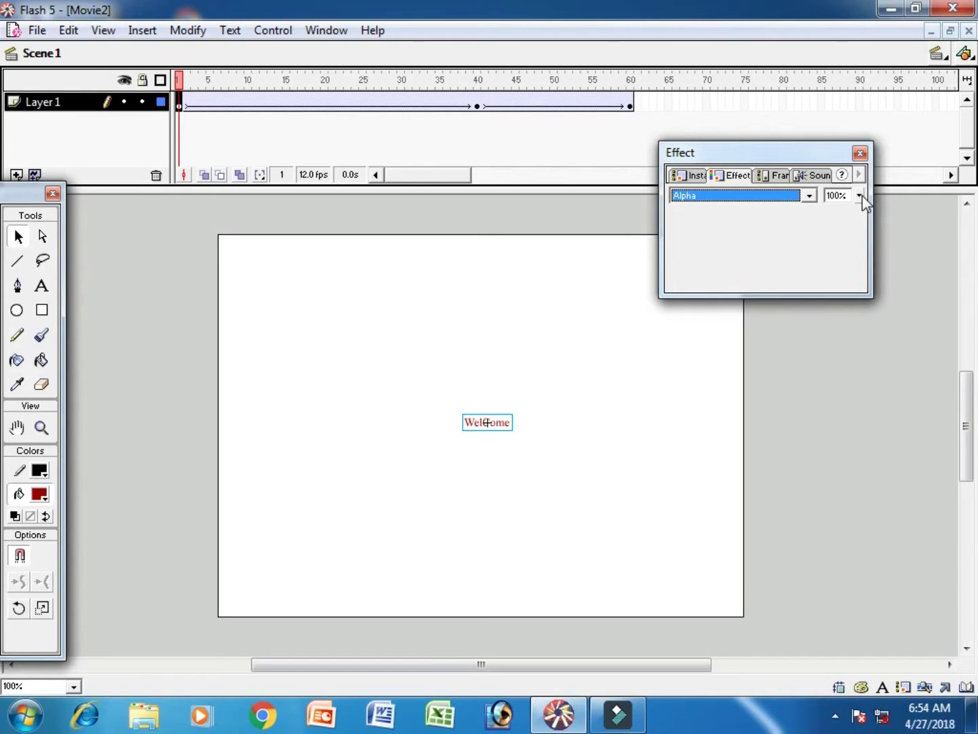
left_click_drag(863, 195, 861, 308)
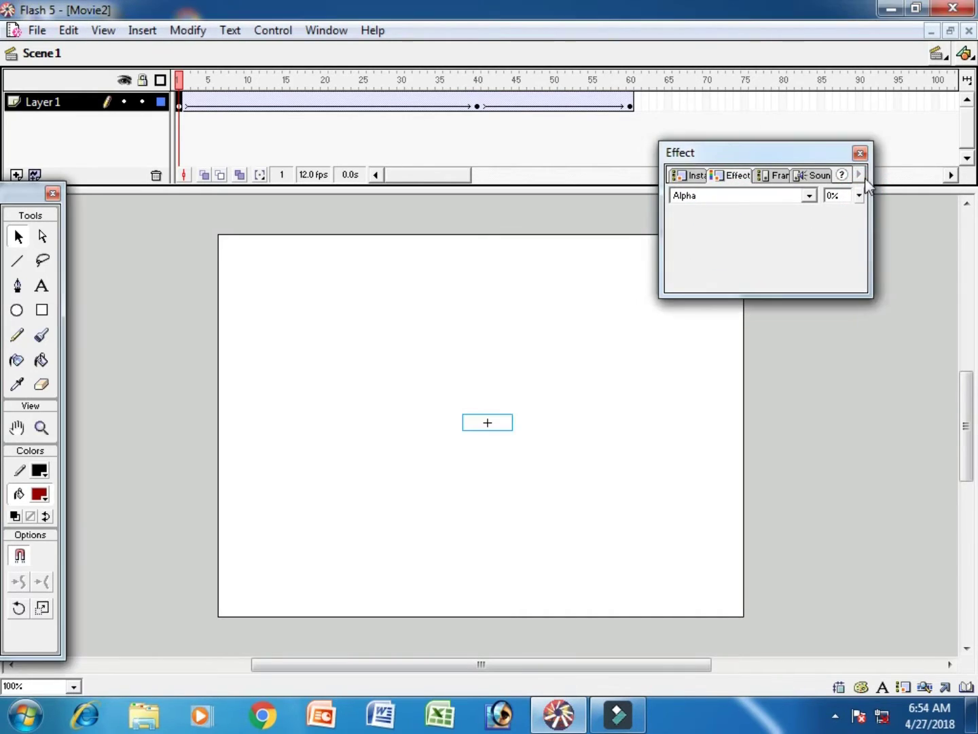
left_click(860, 154)
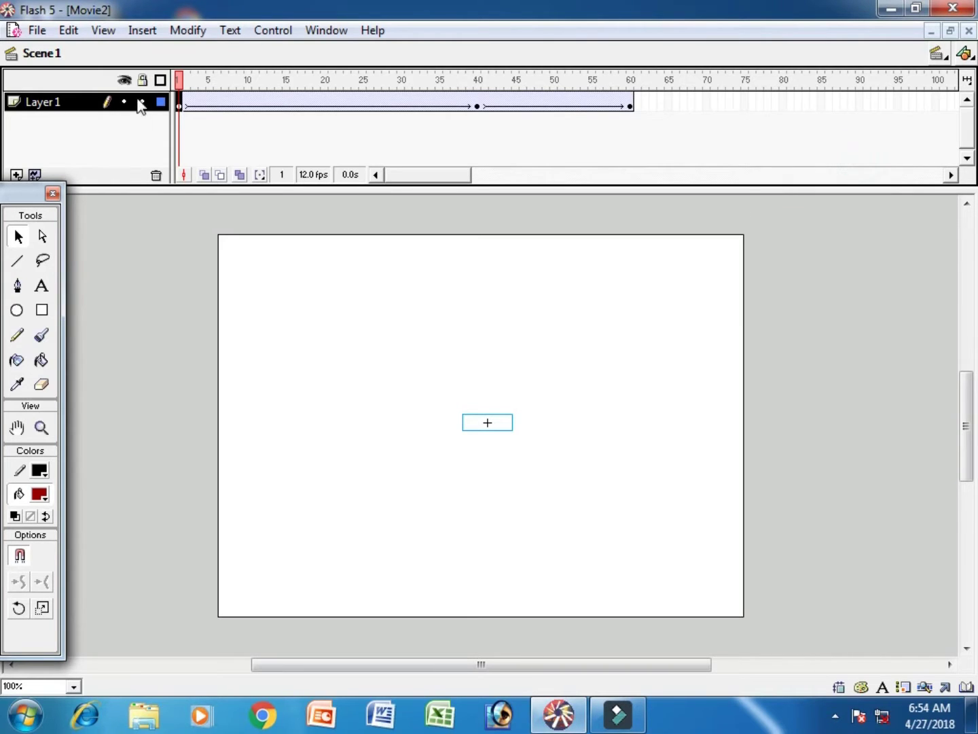
left_click(132, 32)
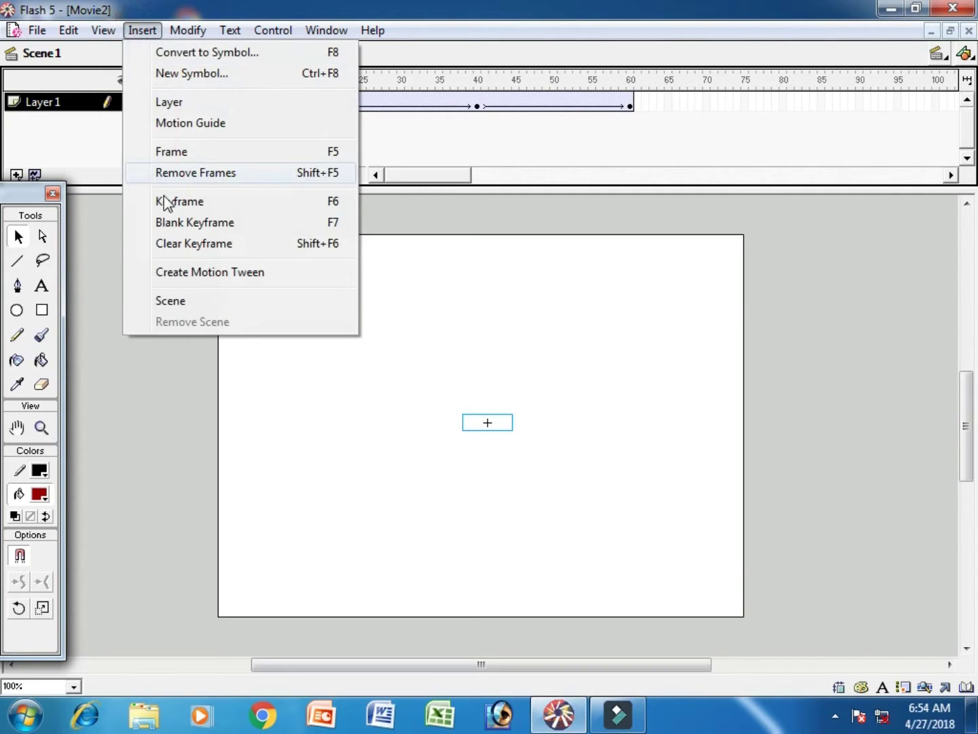
Insert a new scene and type blue 'My YouTube' text, starting a second line.
left_click(197, 299)
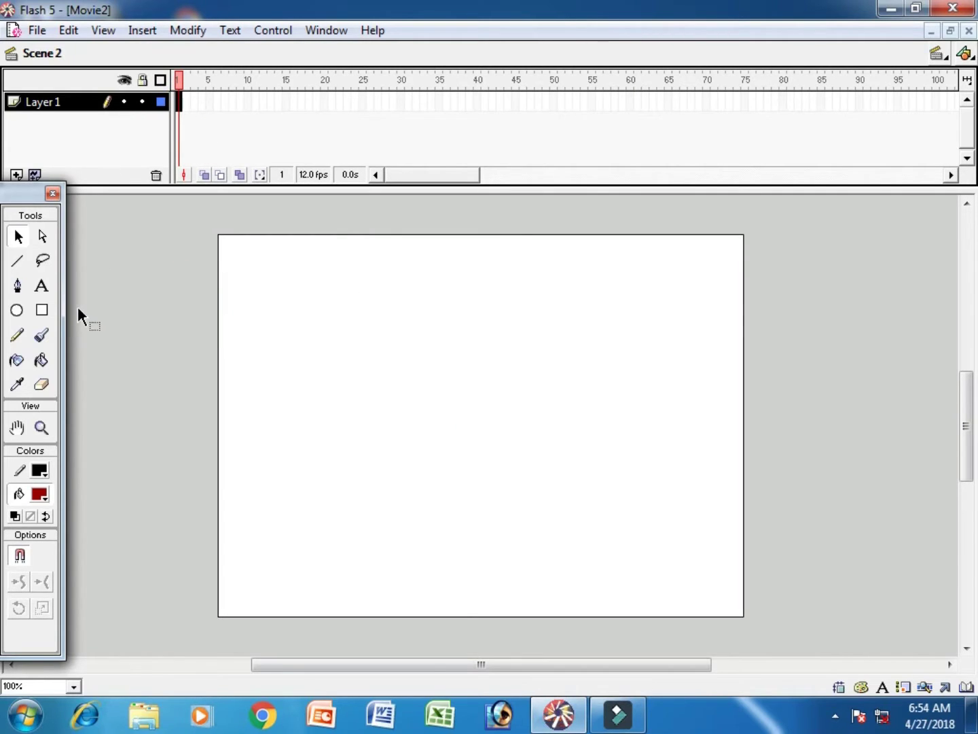
left_click(41, 288)
left_click(42, 497)
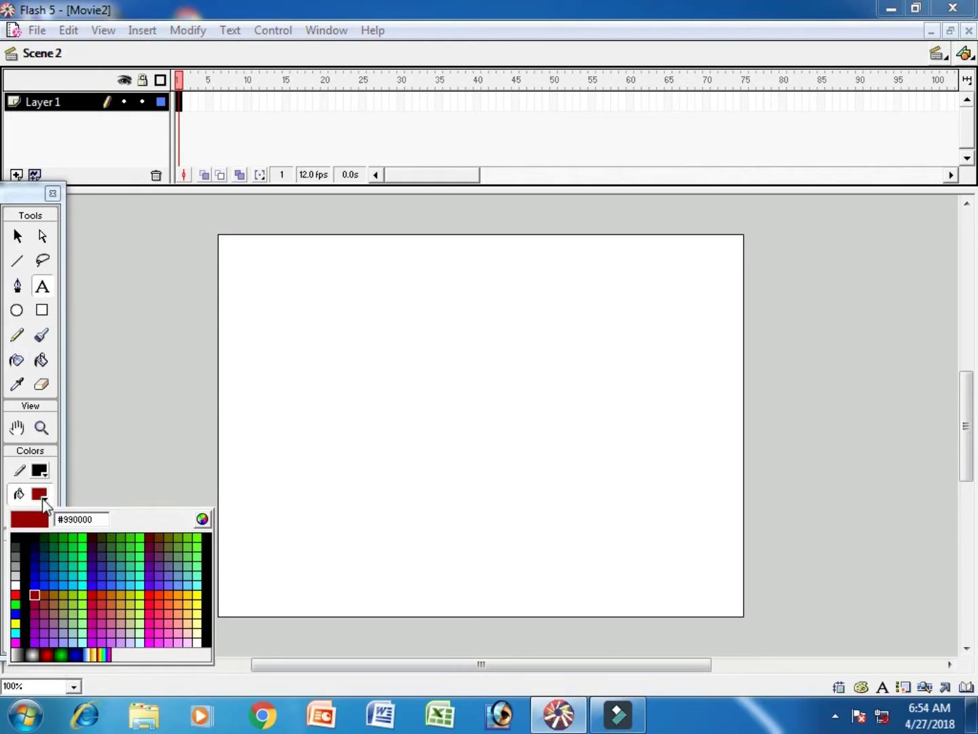
left_click(63, 583)
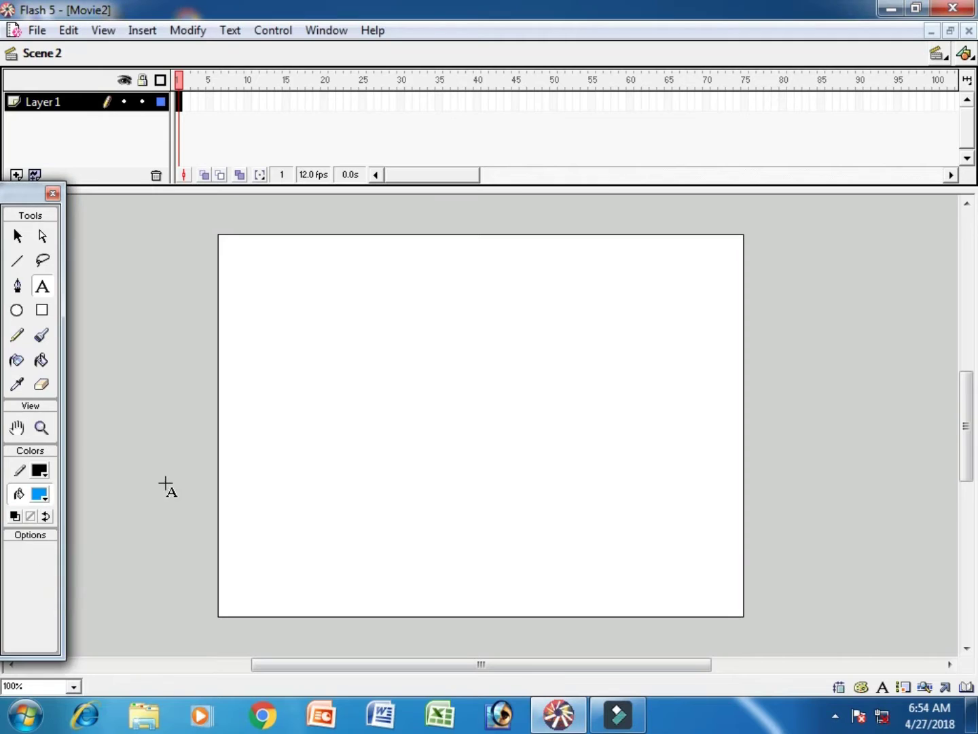
left_click(358, 444)
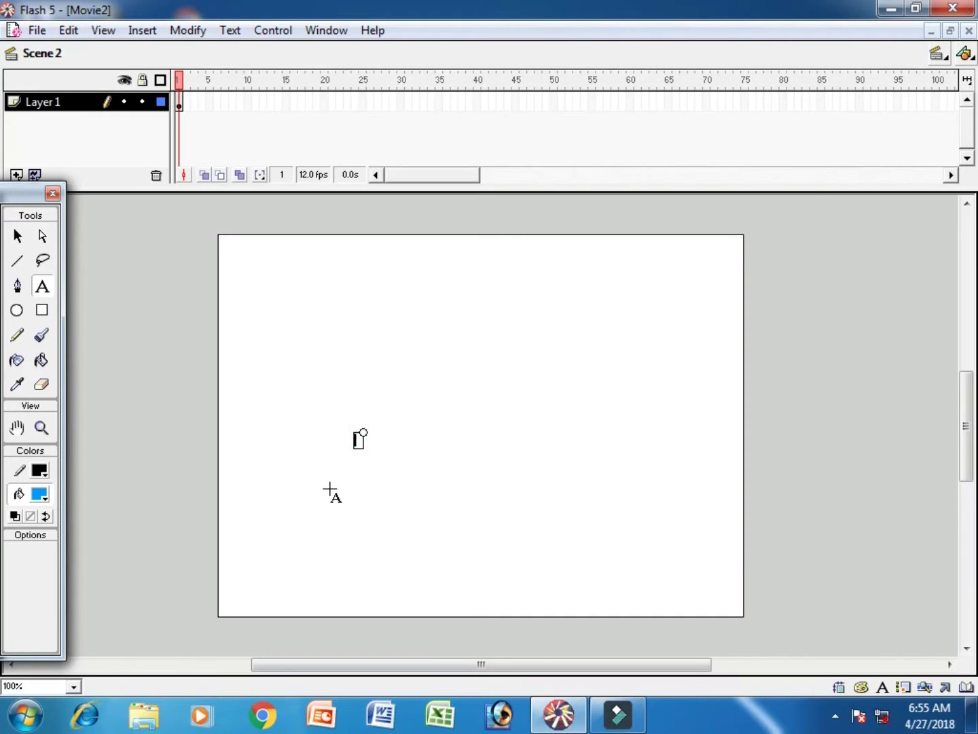
type("My")
type(" Yo")
type("uTube")
key("Return")
Centre-align the two text lines and move the text box to stage centre.
key("ctrl+a")
left_click(229, 30)
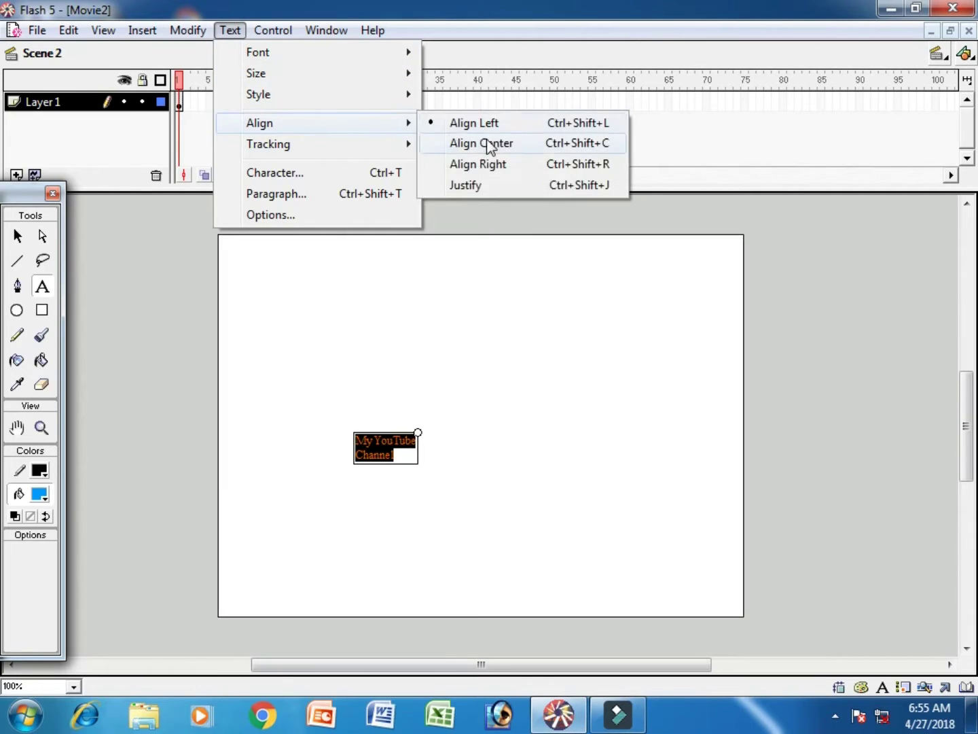
left_click(498, 144)
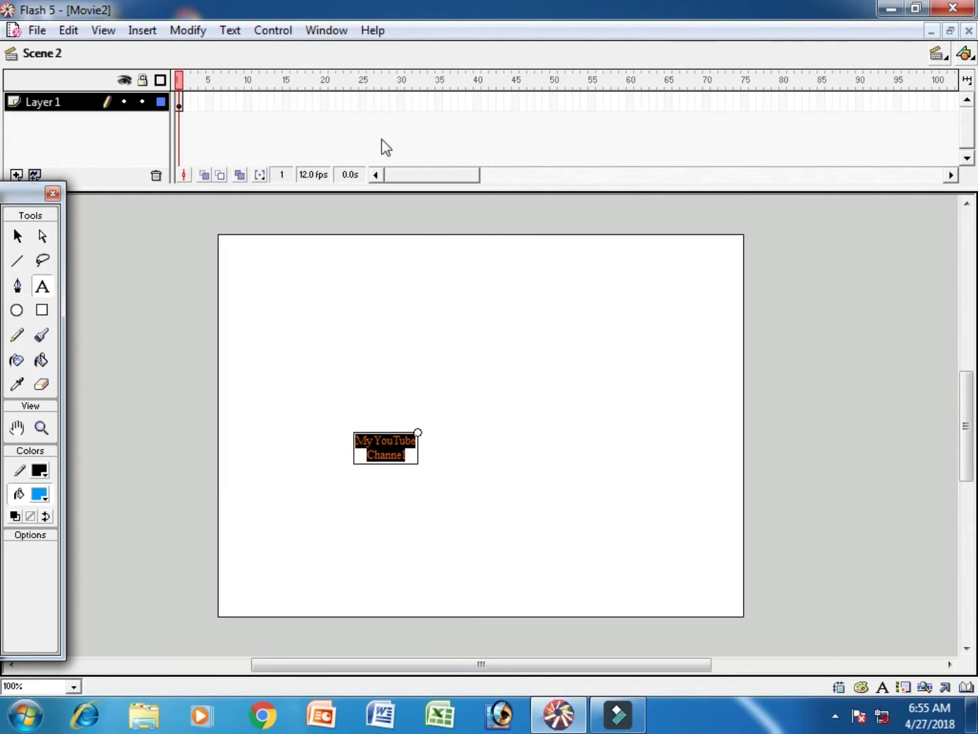
left_click(18, 235)
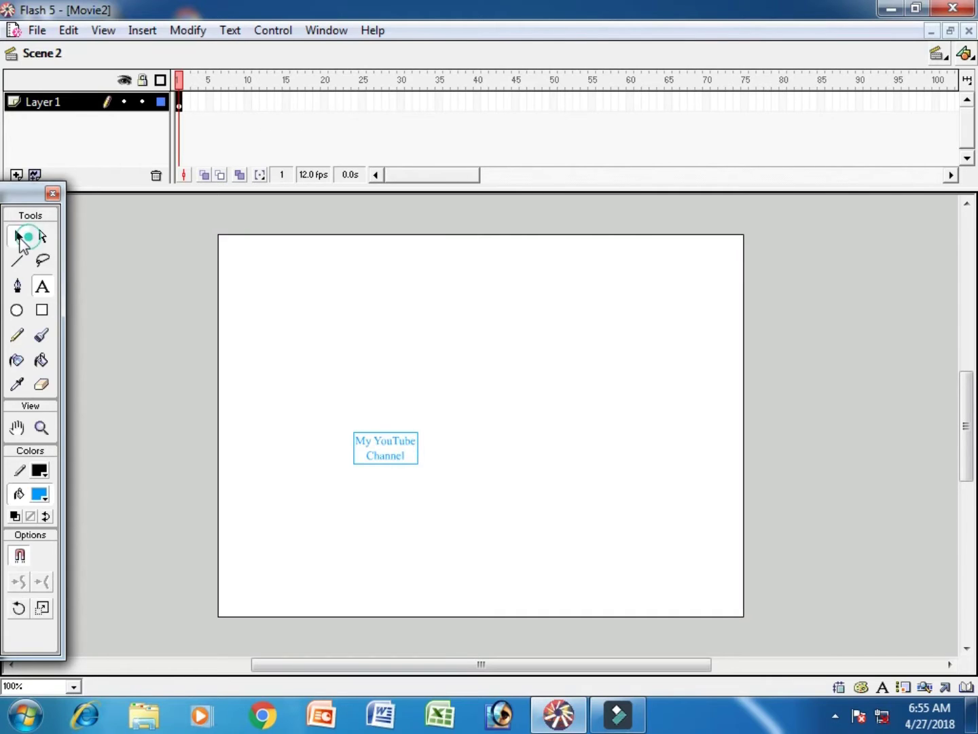
left_click_drag(400, 443, 504, 424)
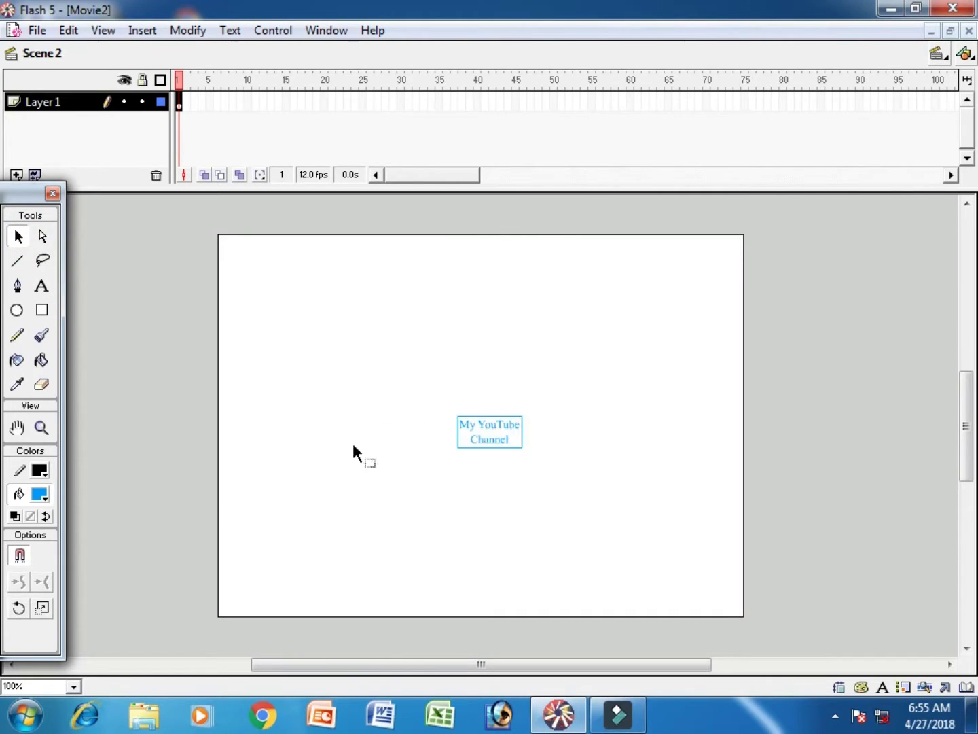
Recolour the word 'YouTube' red.
left_click(43, 286)
left_click_drag(478, 424, 522, 422)
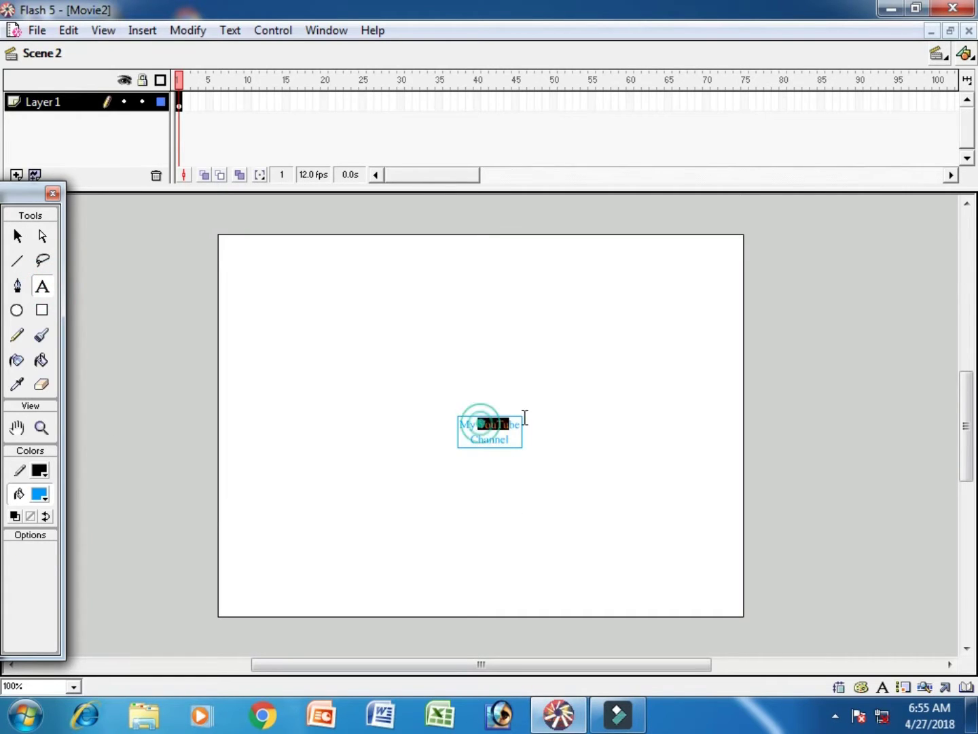
left_click(39, 494)
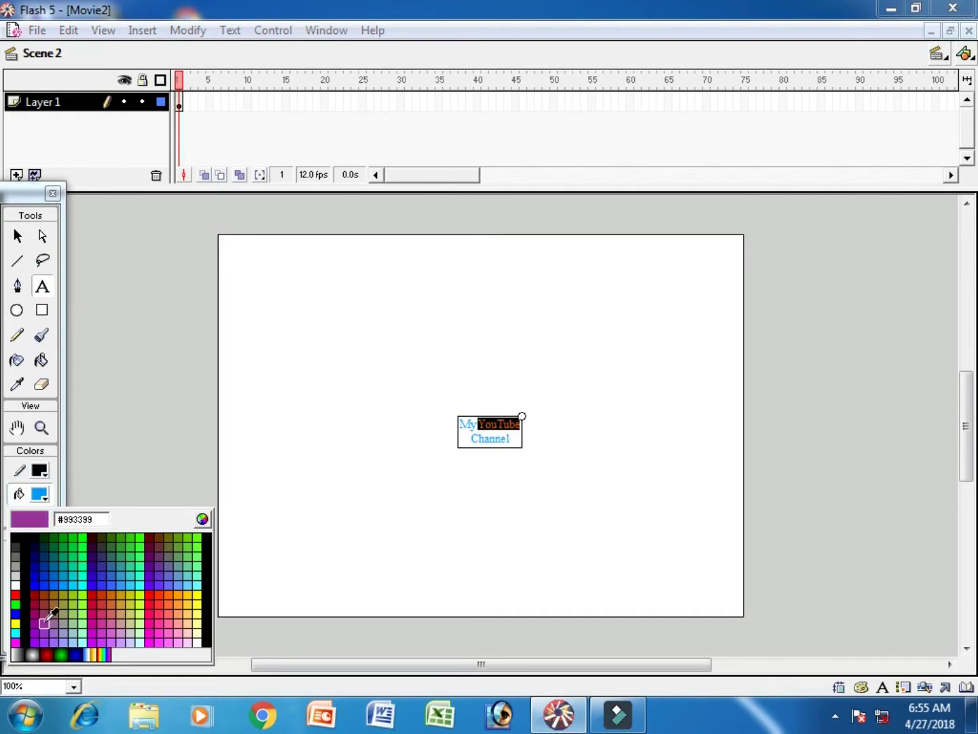
left_click(16, 595)
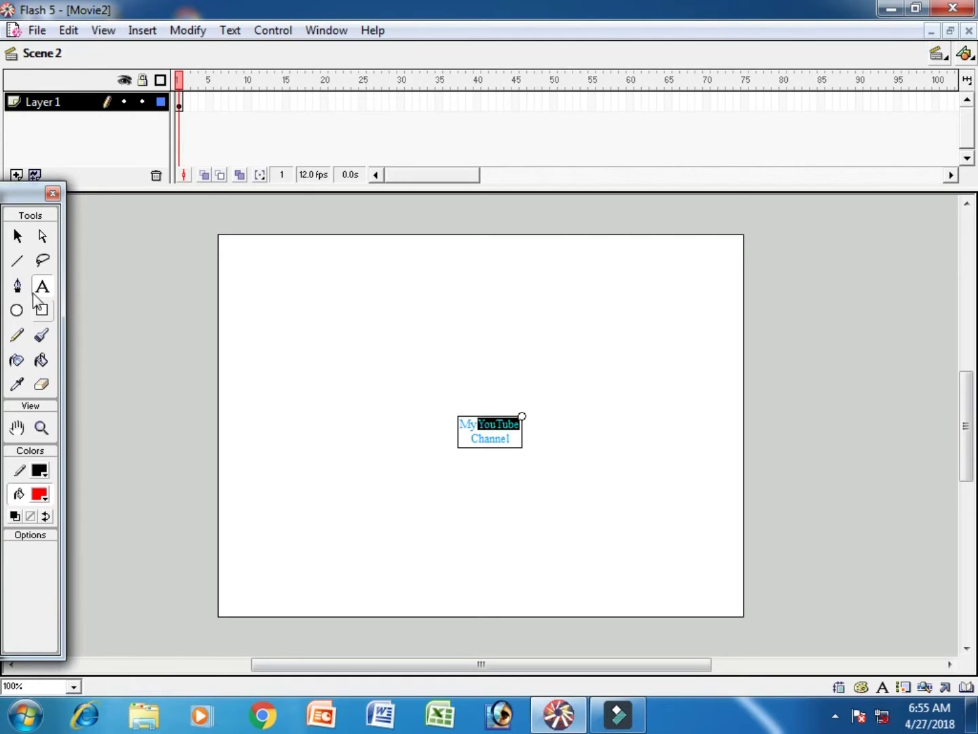
left_click(19, 236)
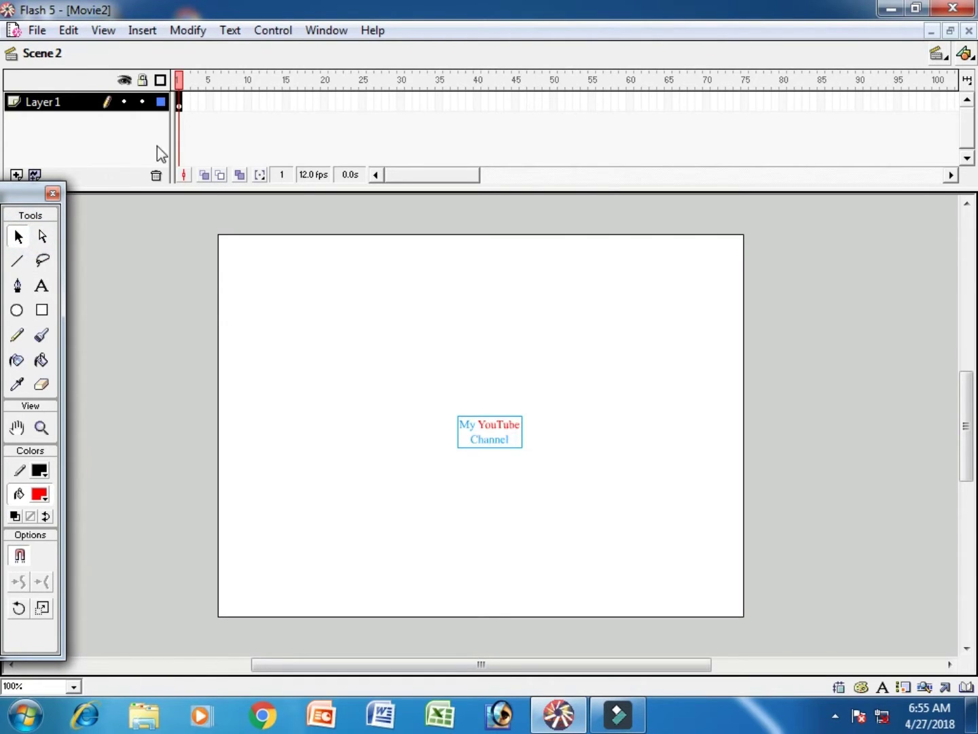
right_click(181, 103)
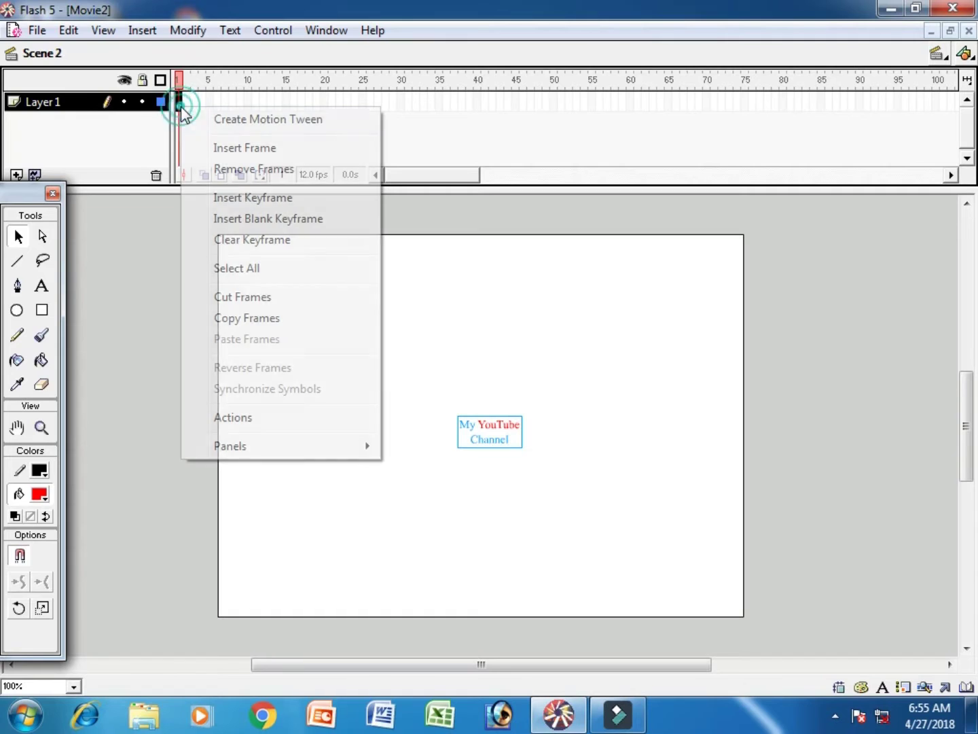
Motion-tween frame 1 and scale the text up to fill most of the stage at frame 40.
left_click(254, 119)
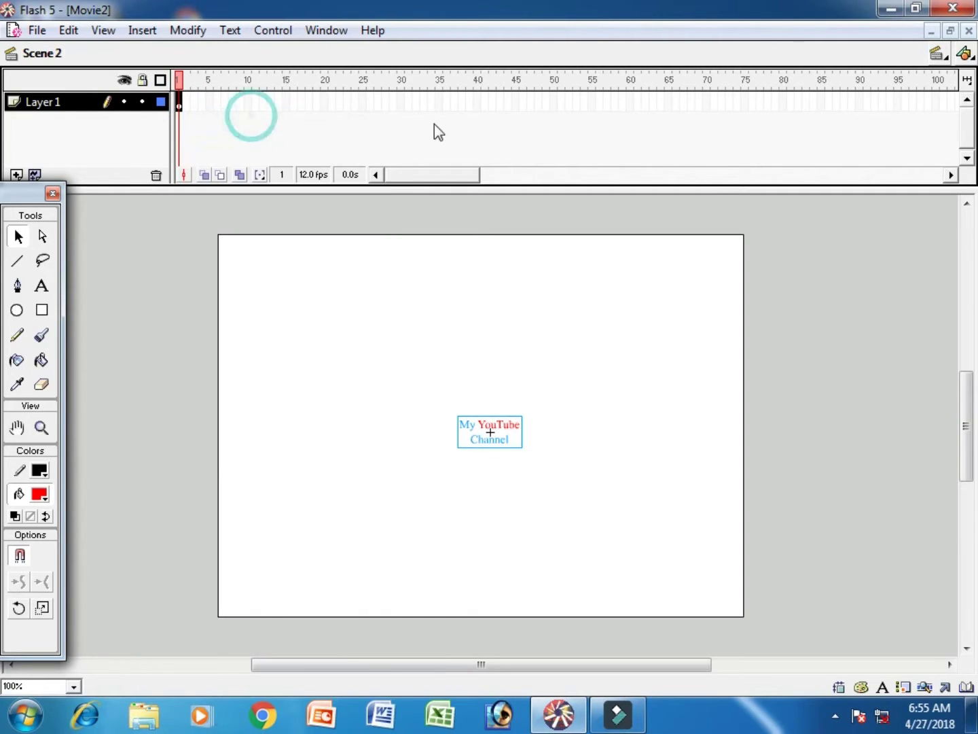
left_click(477, 103)
key("F6")
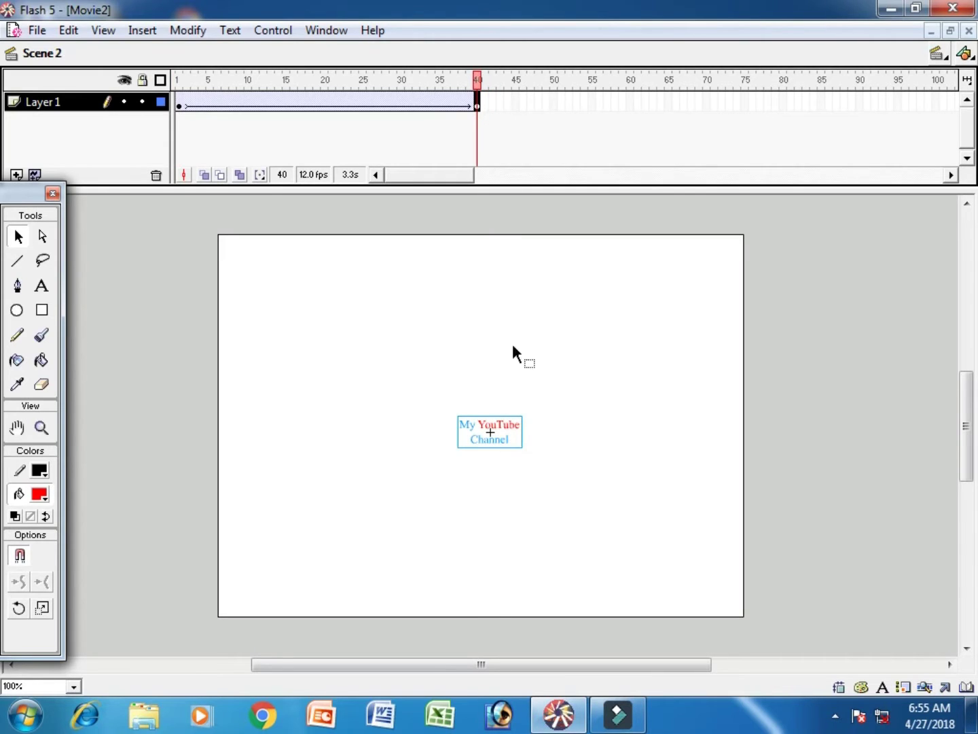
right_click(518, 426)
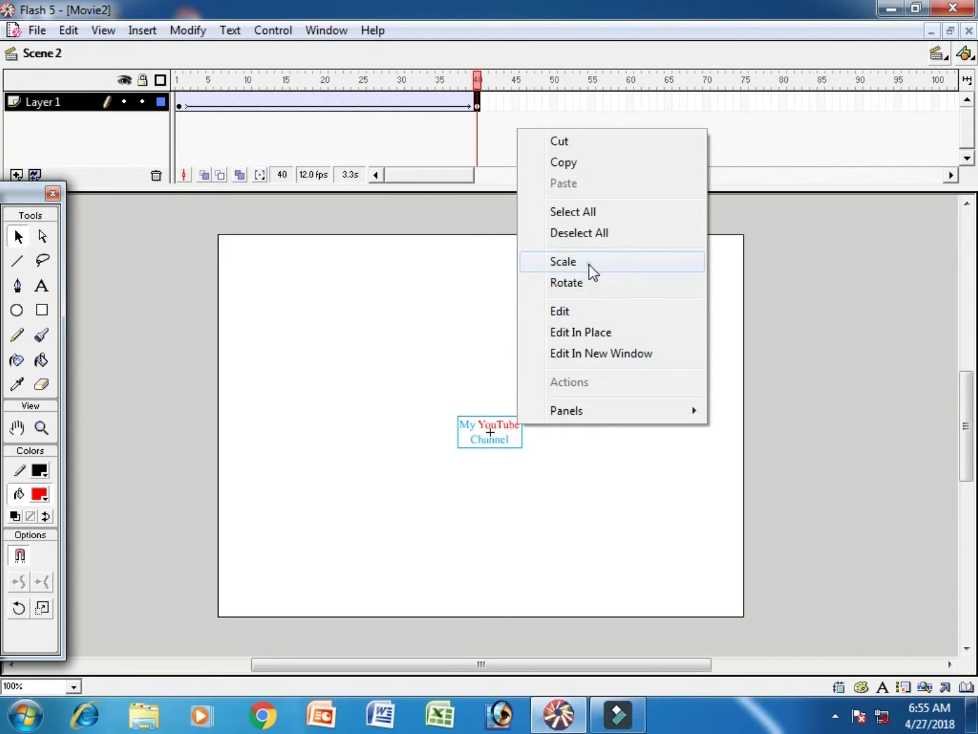
left_click(589, 261)
left_click_drag(522, 416, 737, 284)
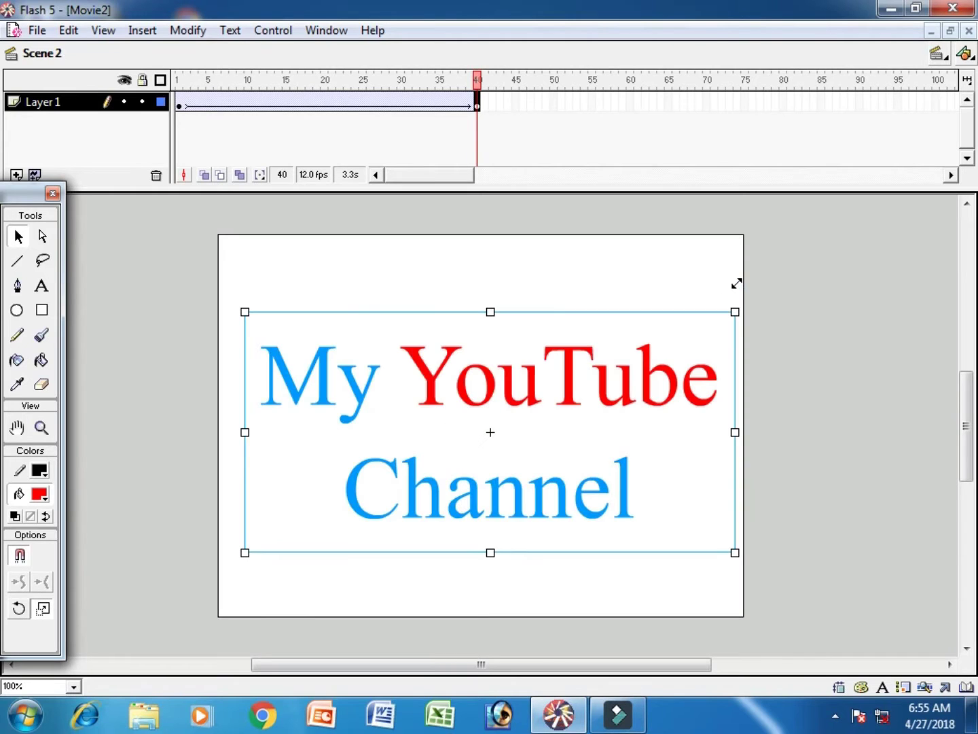
Add a keyframe at frame 55 with the text shifted left off the stage.
left_click(594, 104)
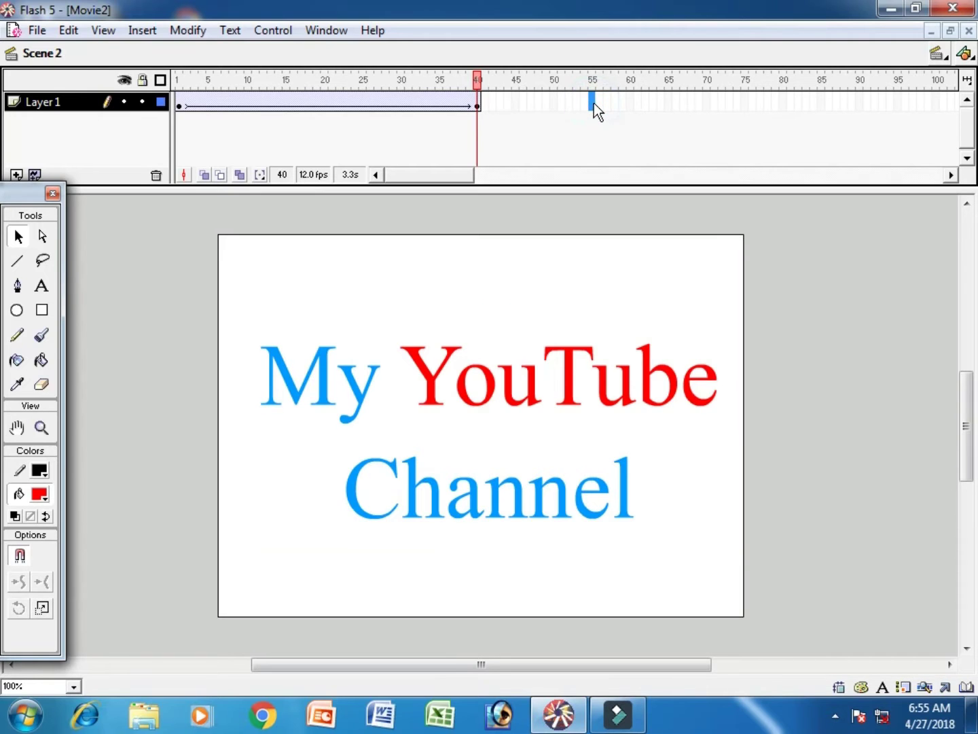
key("F6")
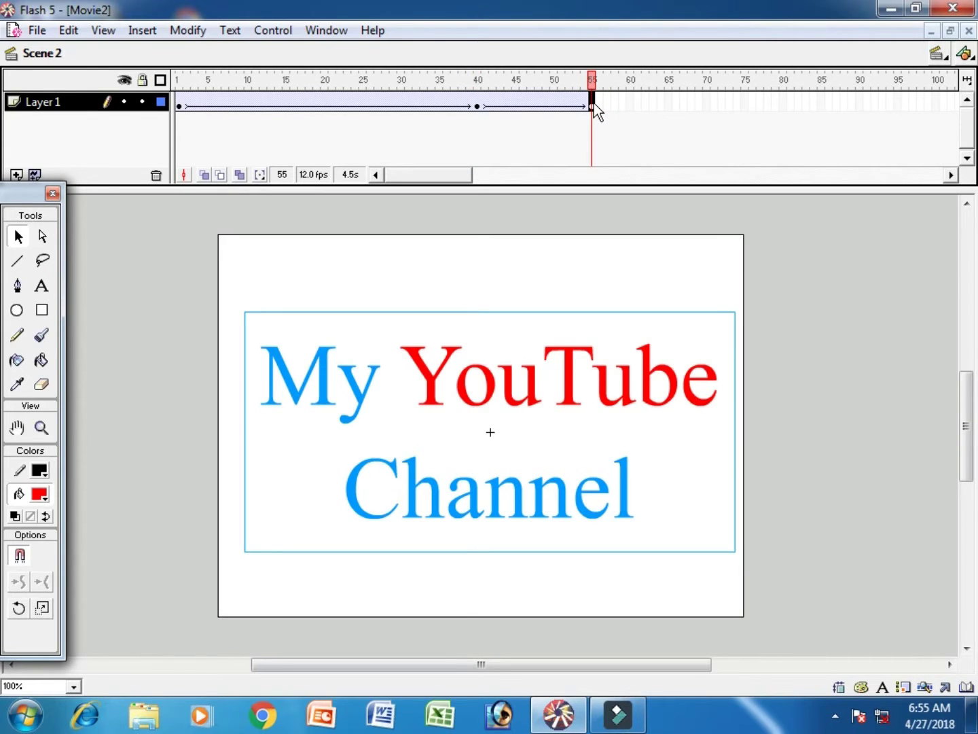
key("shift+Left")
key("shift+Left")
key("shift+Left")
key("shift+Left")
key("shift+Left")
key("shift+Left")
key("shift+Left")
key("shift+Left")
key("shift+Left")
key("shift+Left")
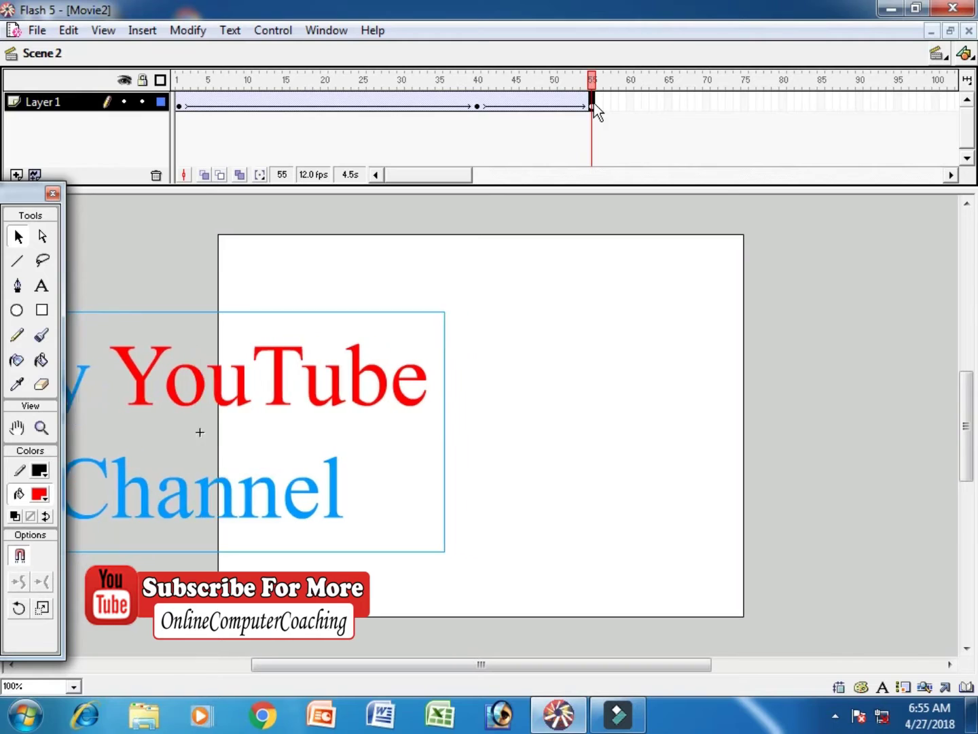
key("shift+Left")
key("shift+Left")
key("shift+Left")
key("shift+Left")
key("shift+Left")
key("shift+Left")
key("shift+Left")
key("shift+Left")
key("shift+Left")
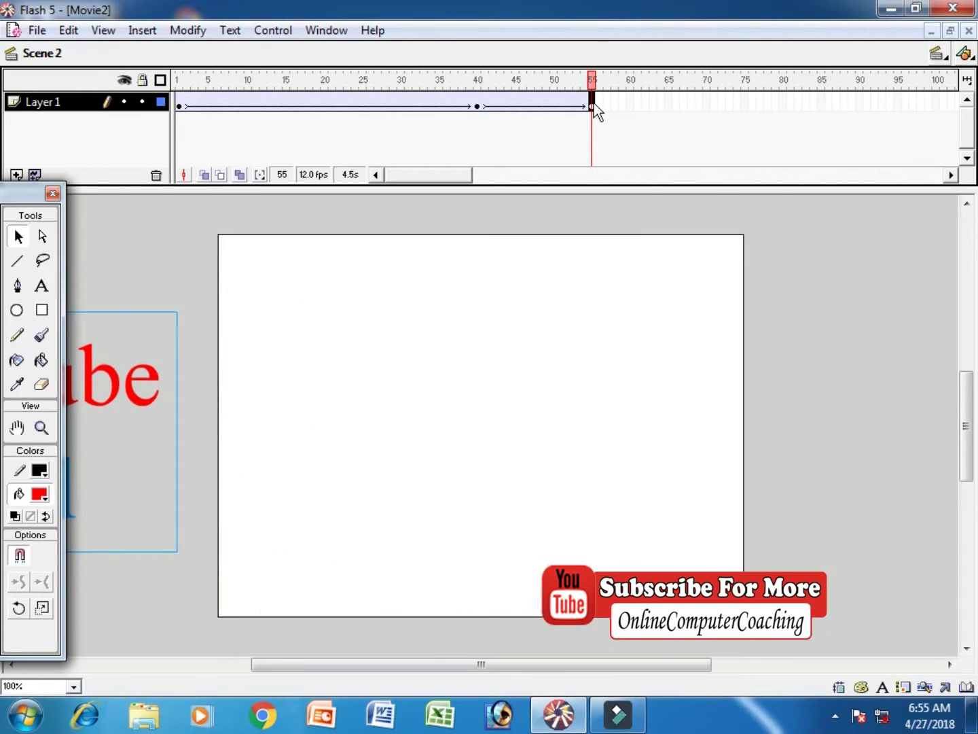
Give the frame 1 'My YouTube Channel' text a 0% Alpha effect.
left_click(183, 104)
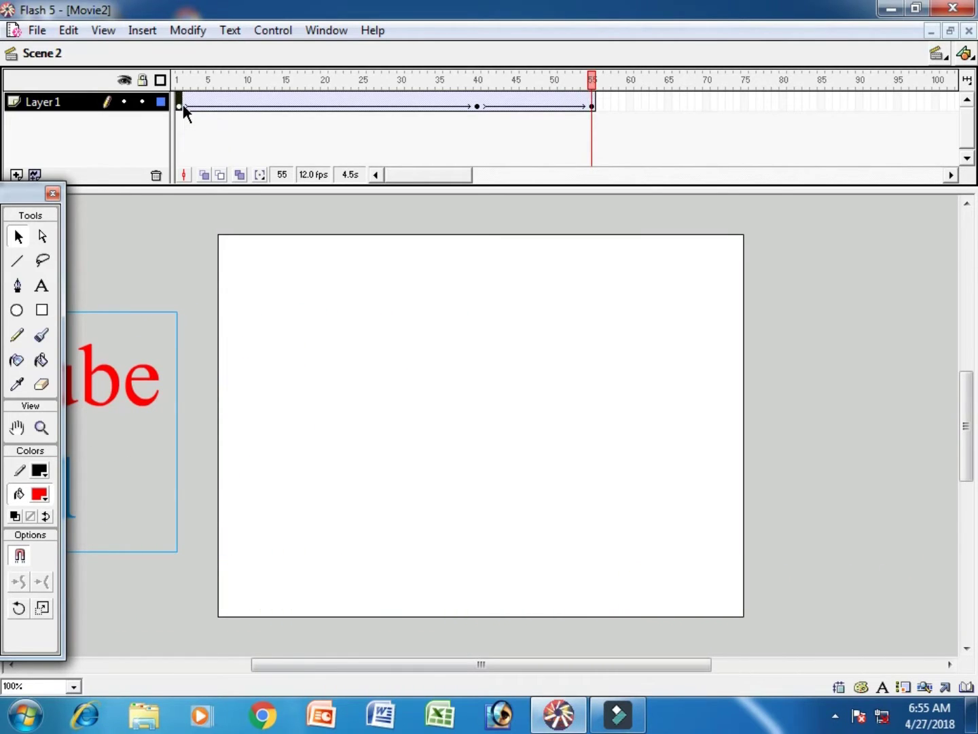
left_click(325, 30)
mouse_move(349, 130)
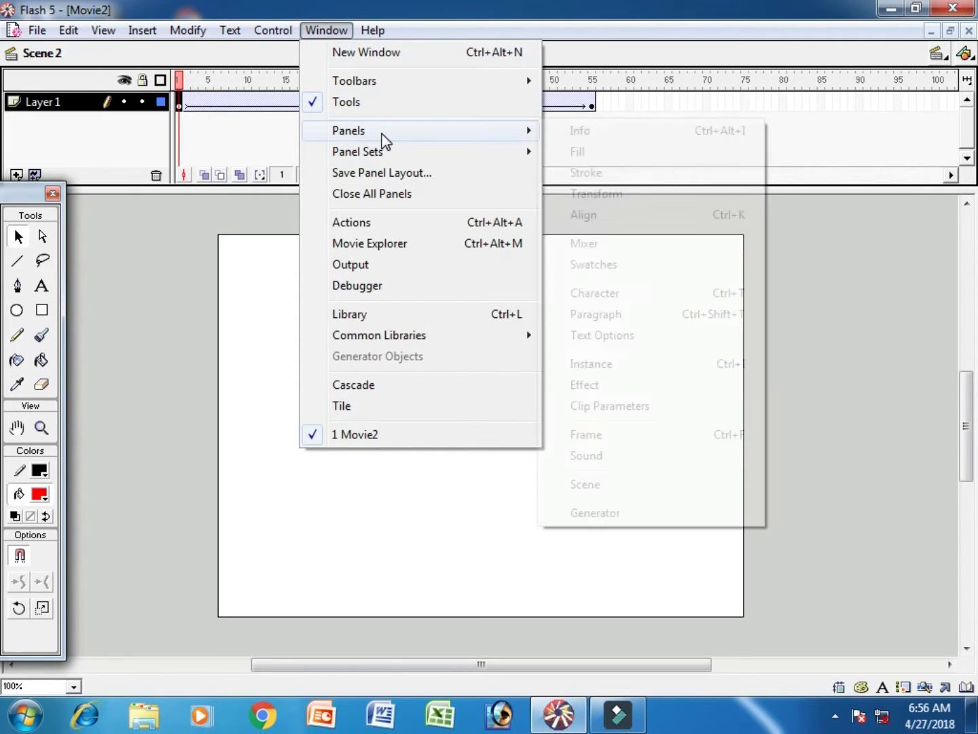
left_click(638, 385)
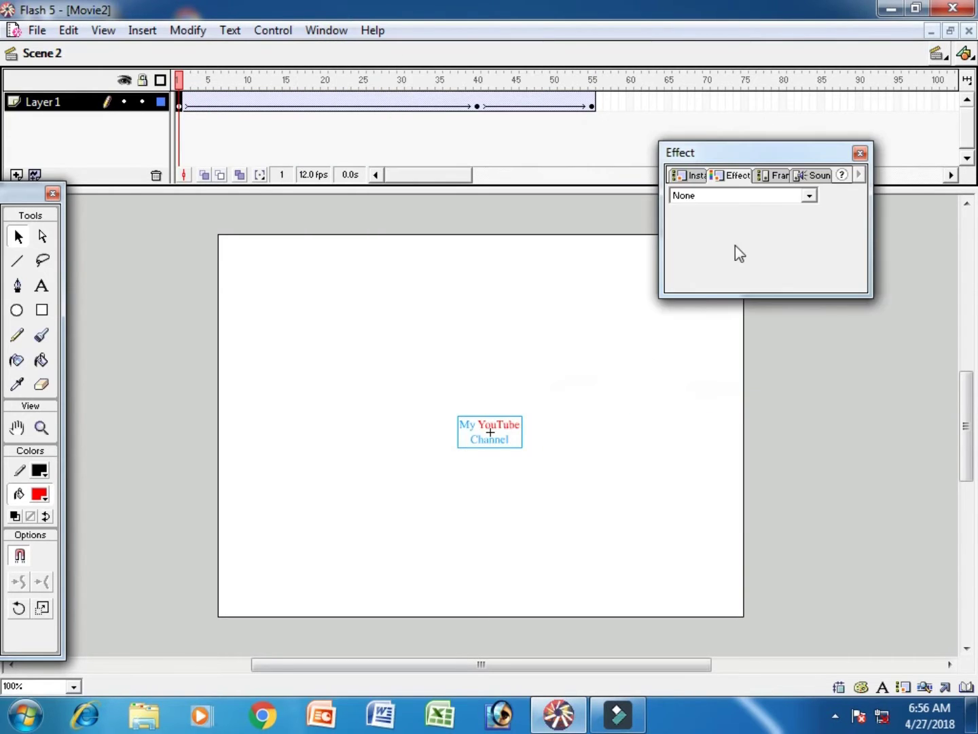
left_click(758, 199)
left_click(737, 243)
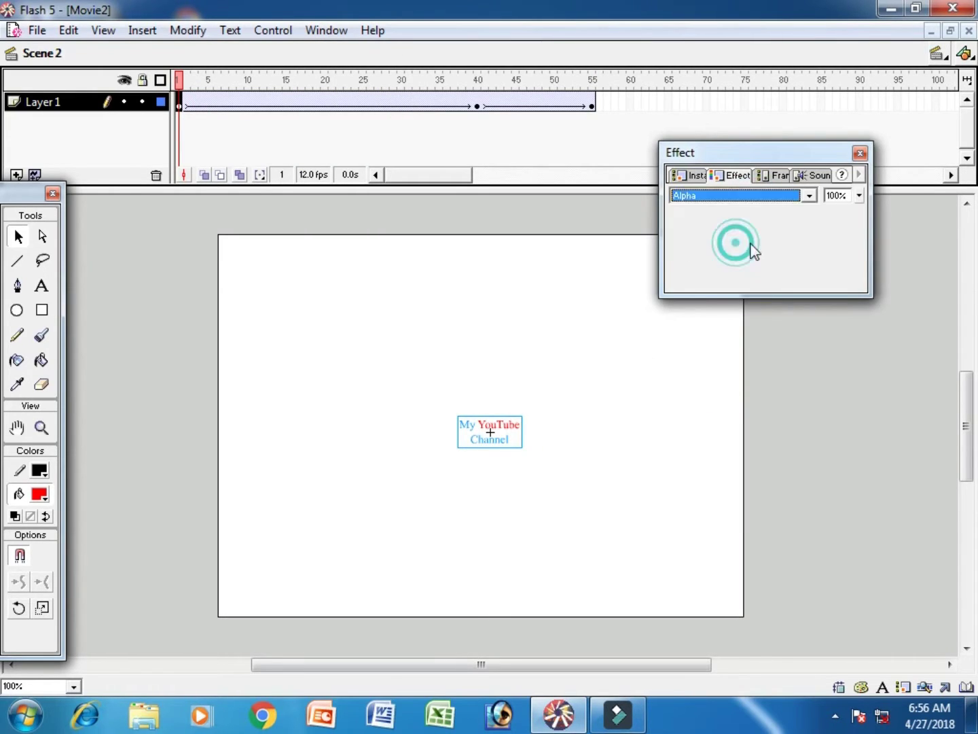
left_click_drag(859, 195, 865, 304)
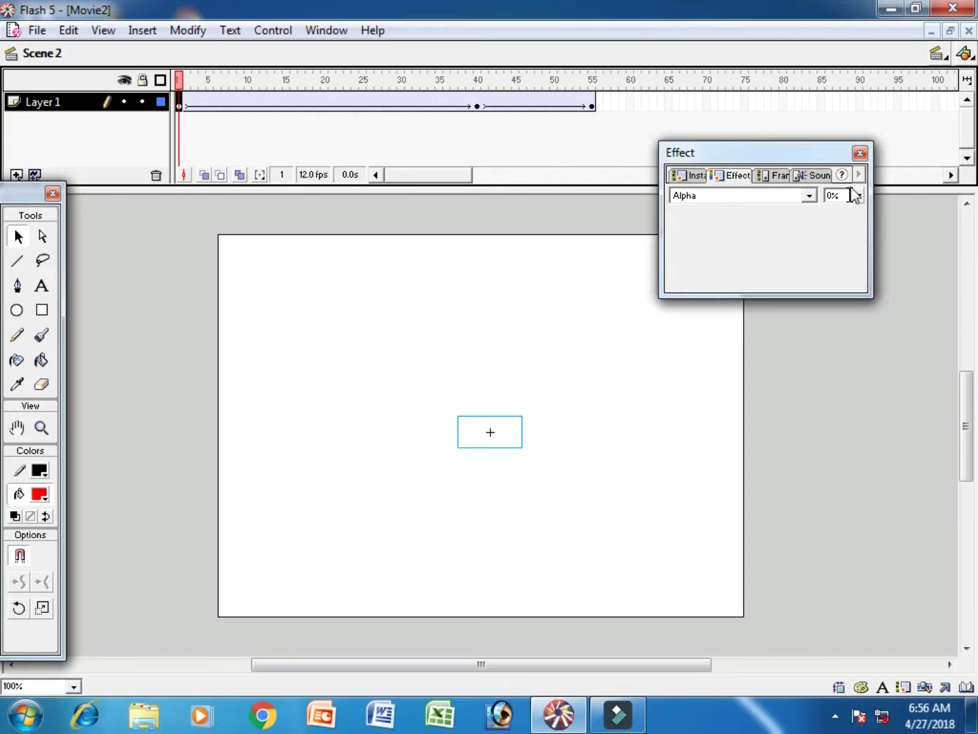
left_click(861, 153)
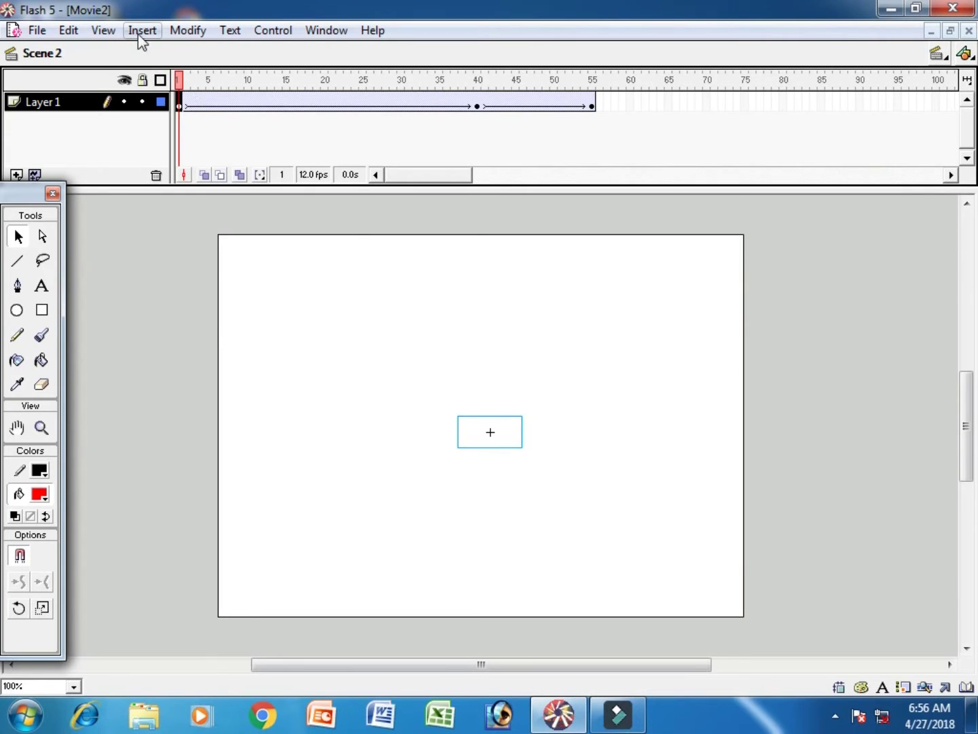
Insert Scene 3 and type dark red (#990000) 'Thanks For Watching' text on the stage's left side.
left_click(140, 34)
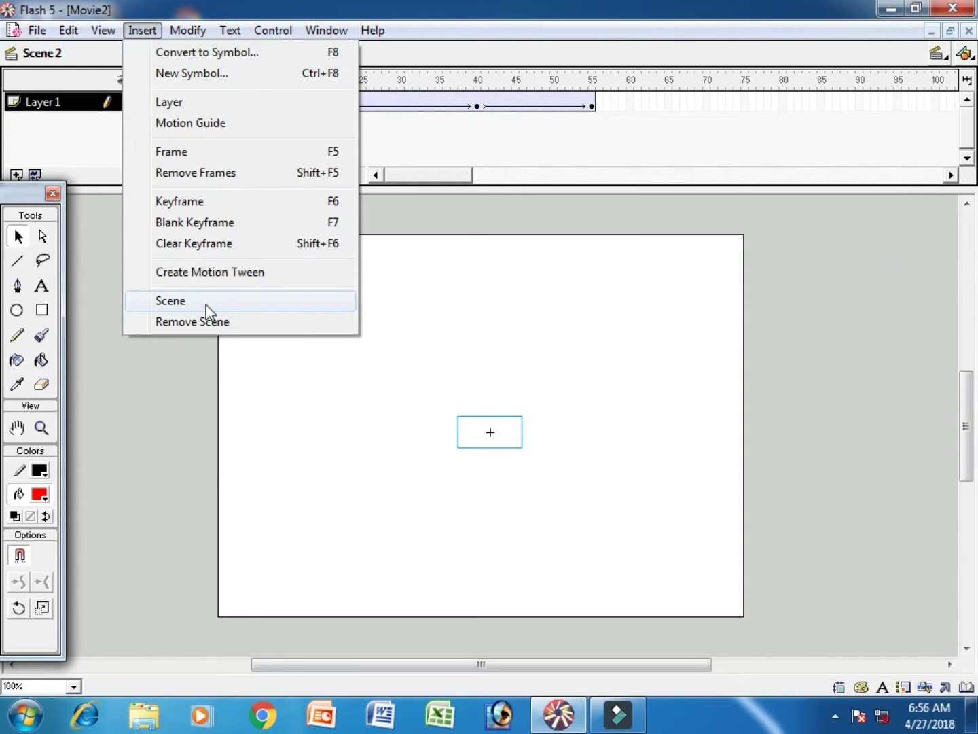
left_click(285, 304)
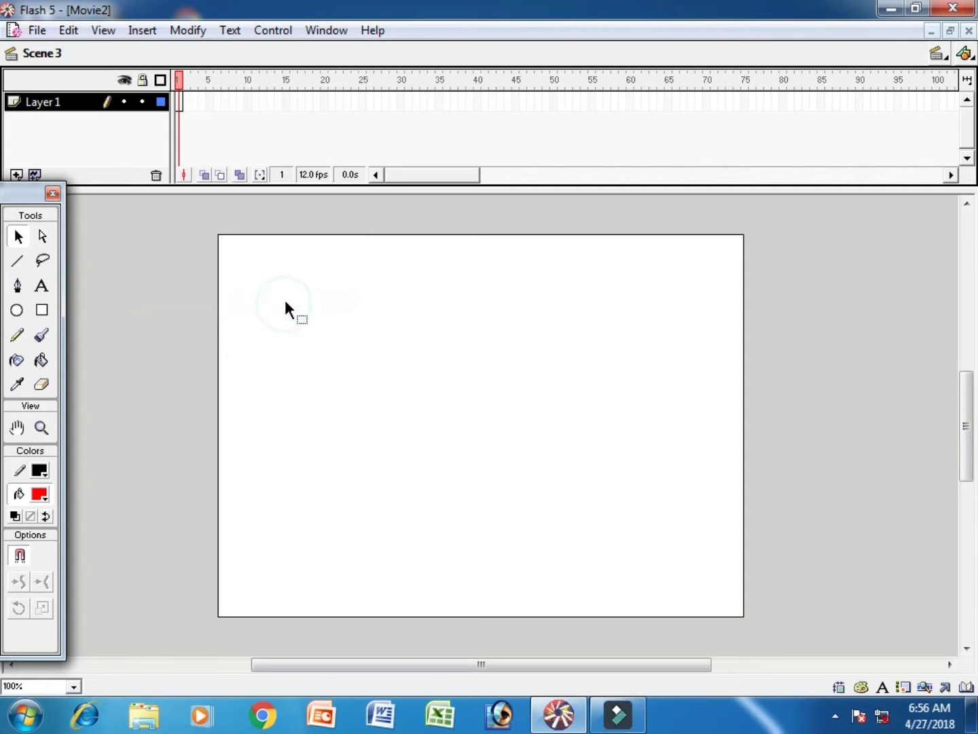
left_click(43, 288)
left_click(41, 497)
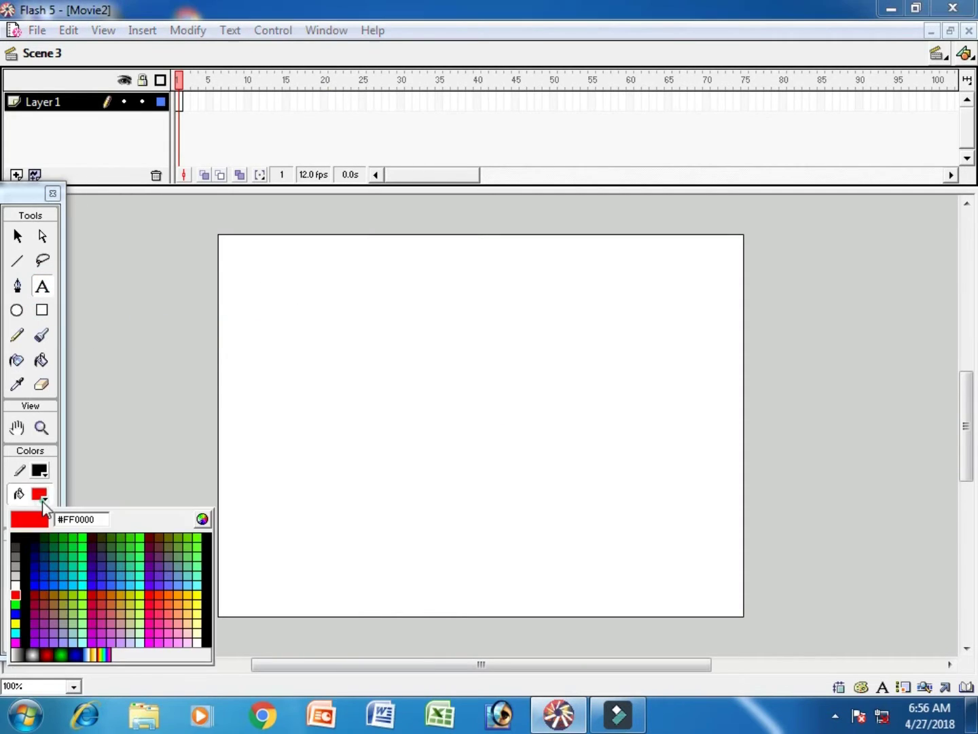
left_click(32, 595)
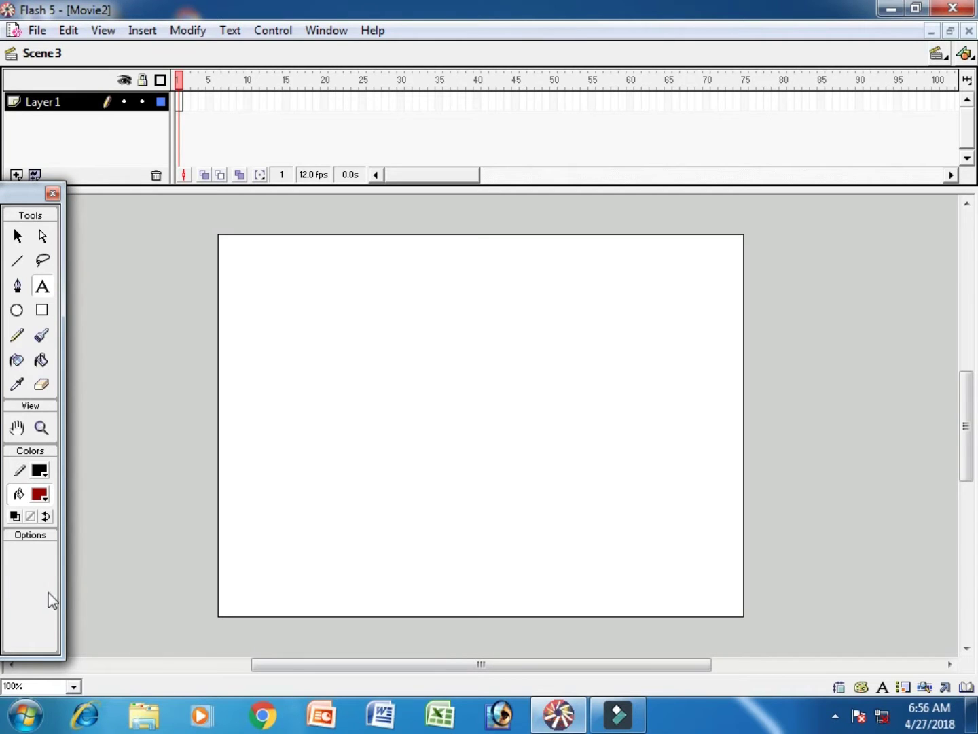
left_click(262, 426)
type("Thanks")
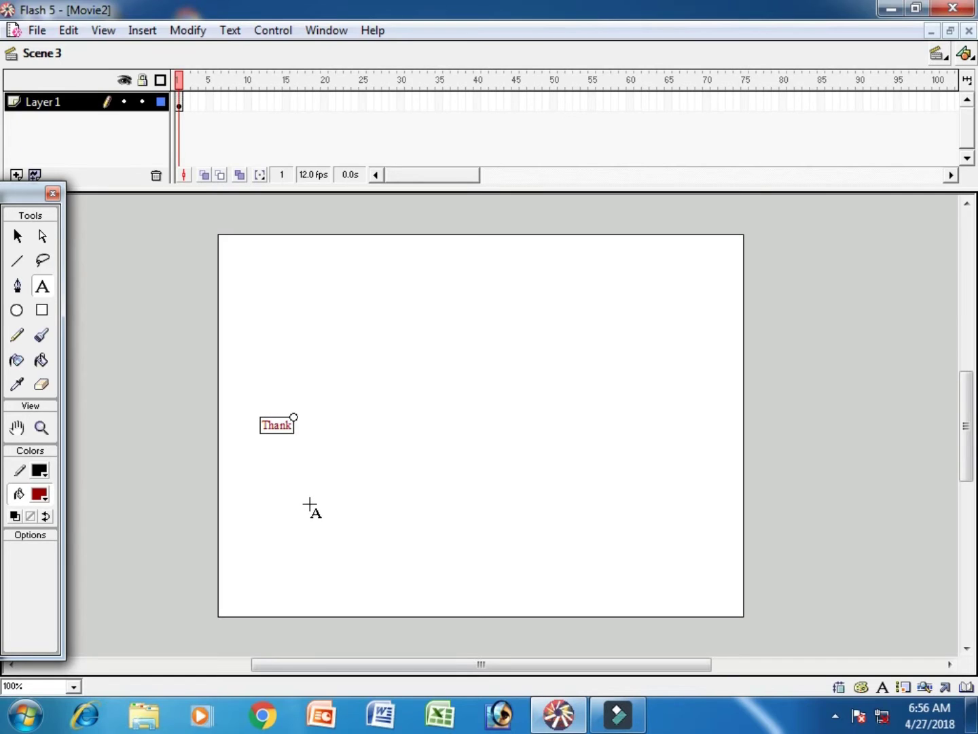
type(" For")
type(" Wa")
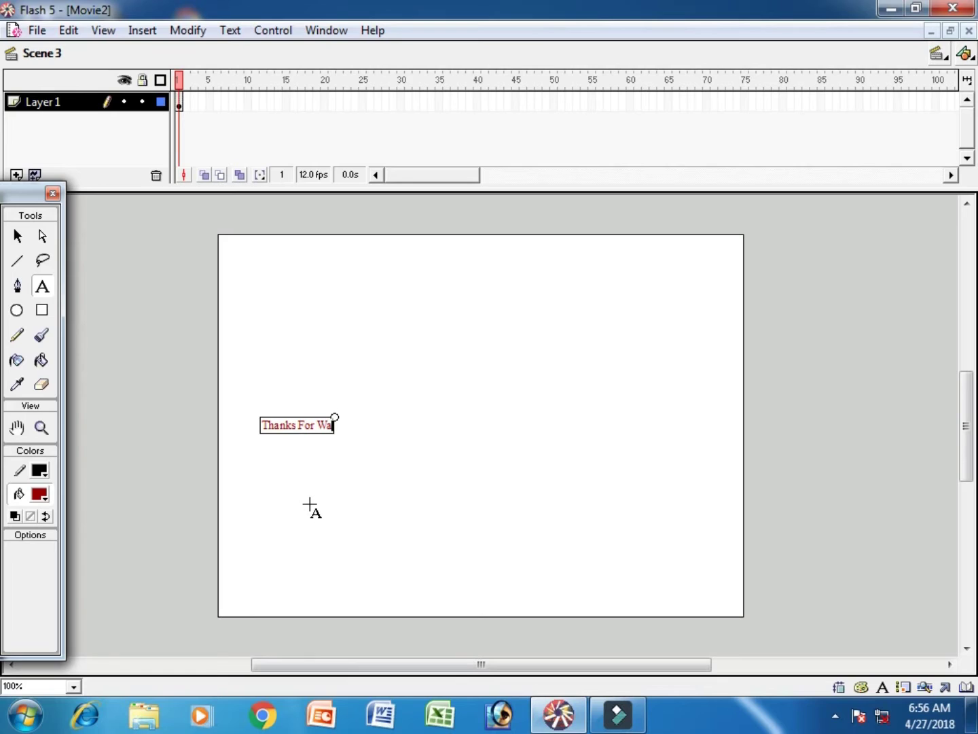
type("tching")
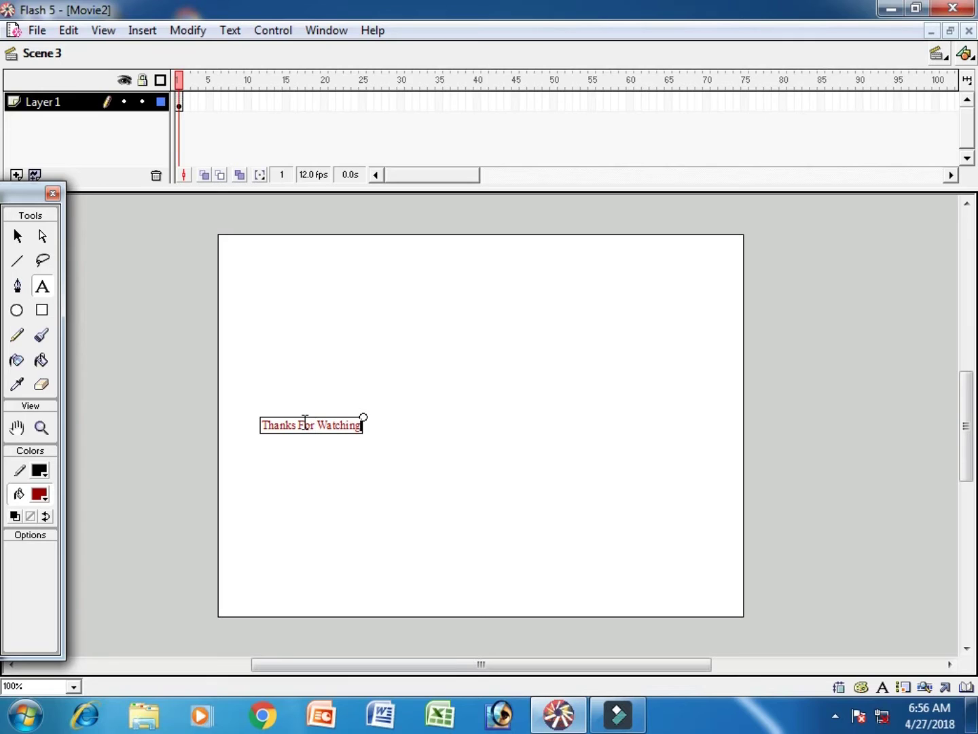
key("Return")
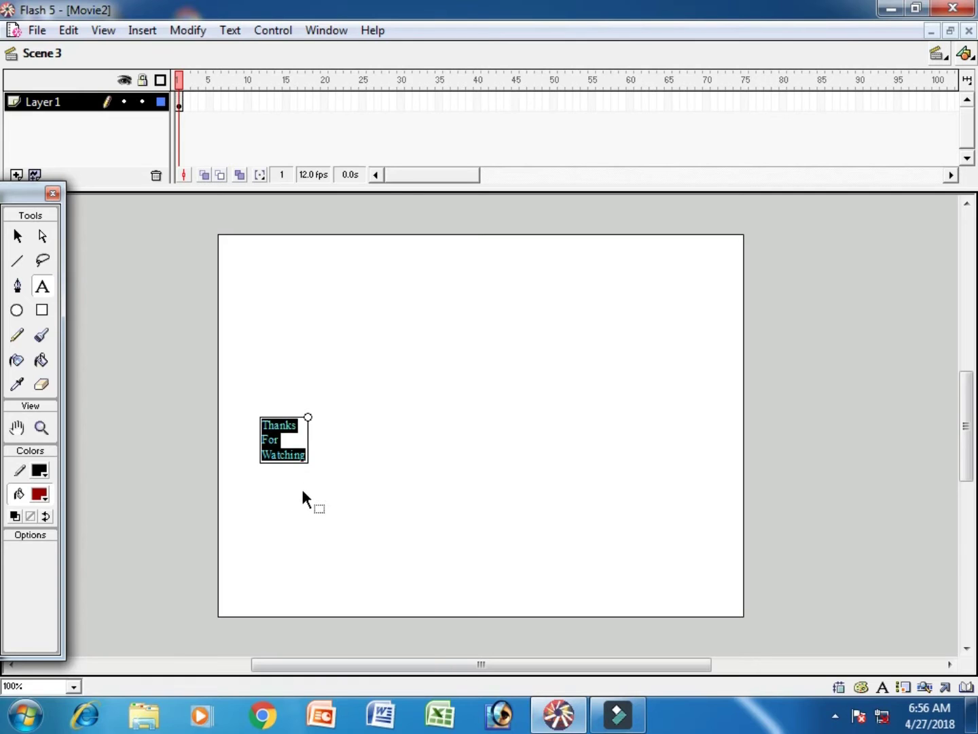
Centre-align the 'Thanks For Watching' text and move it to stage centre.
left_click(229, 30)
mouse_move(268, 144)
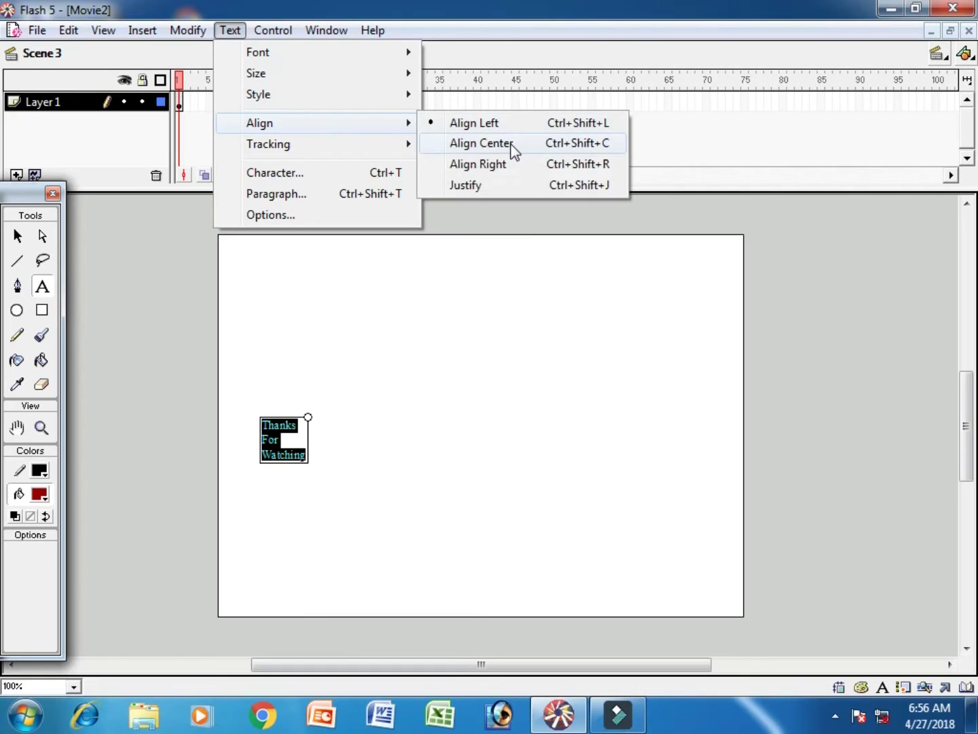
left_click(510, 148)
left_click(18, 235)
left_click_drag(297, 423, 494, 406)
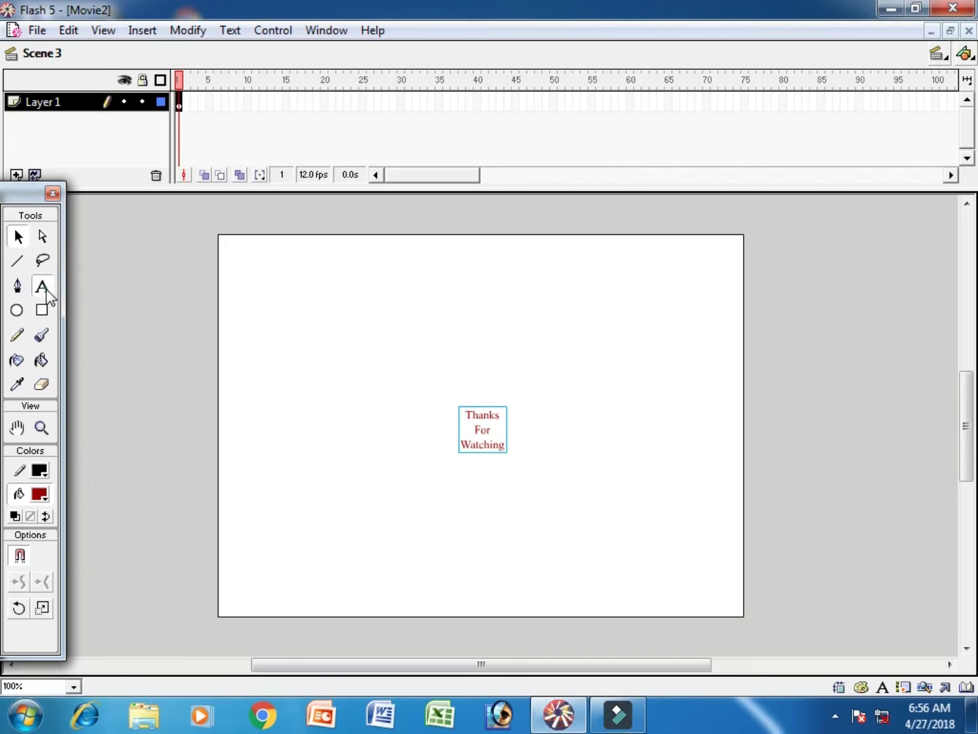
Colour the word 'For' blue and the word 'Watching' cyan.
left_click(41, 286)
double_click(498, 432)
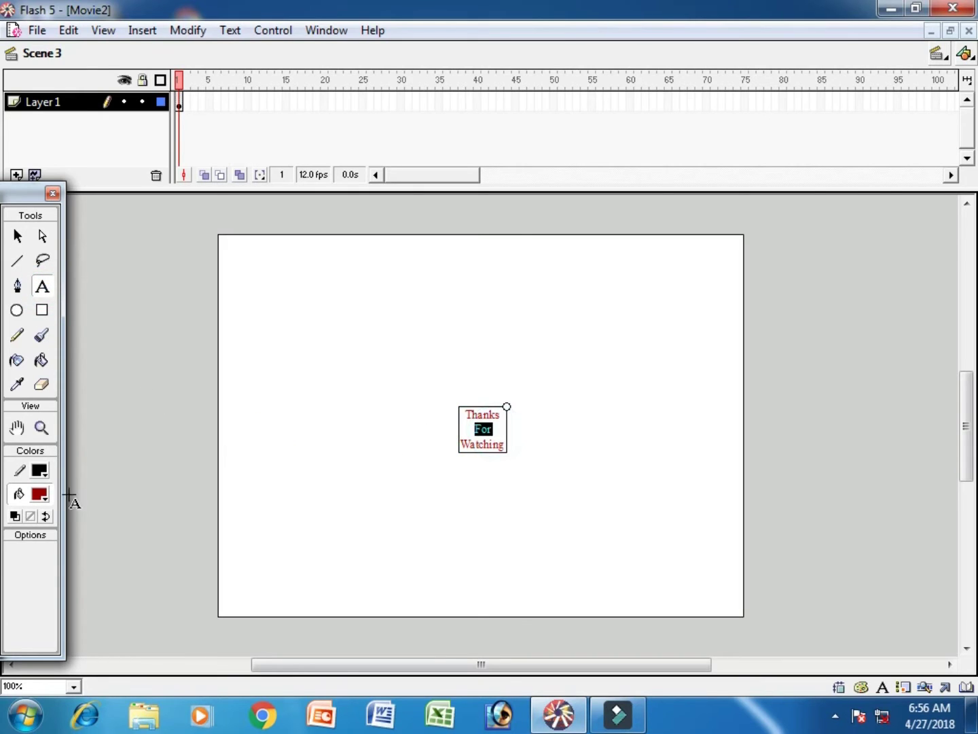
left_click(40, 495)
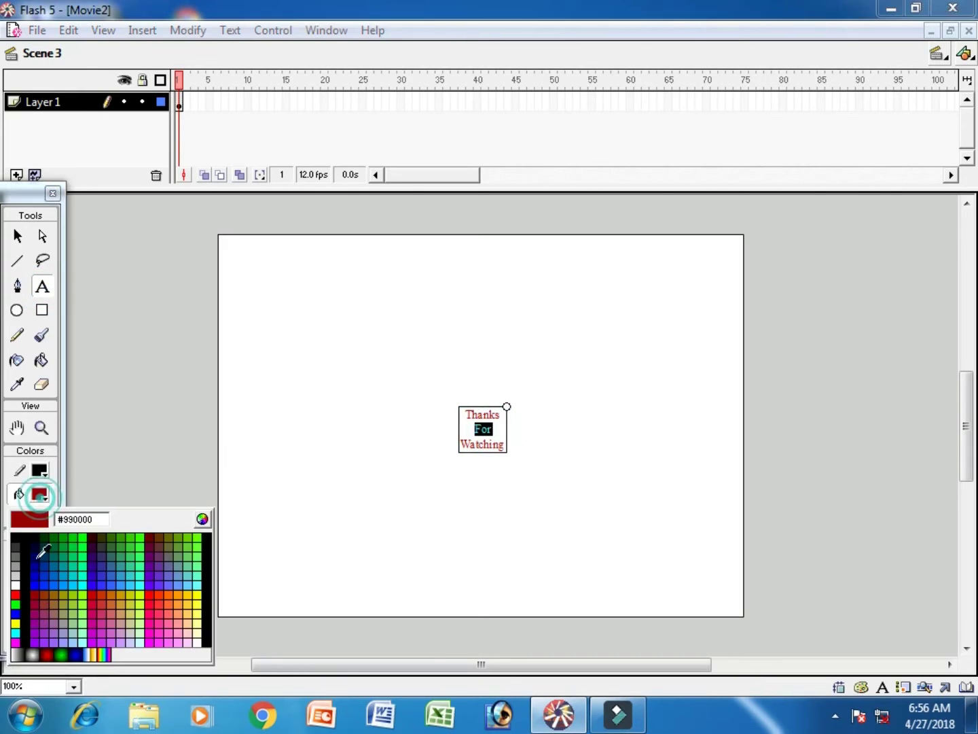
left_click(16, 614)
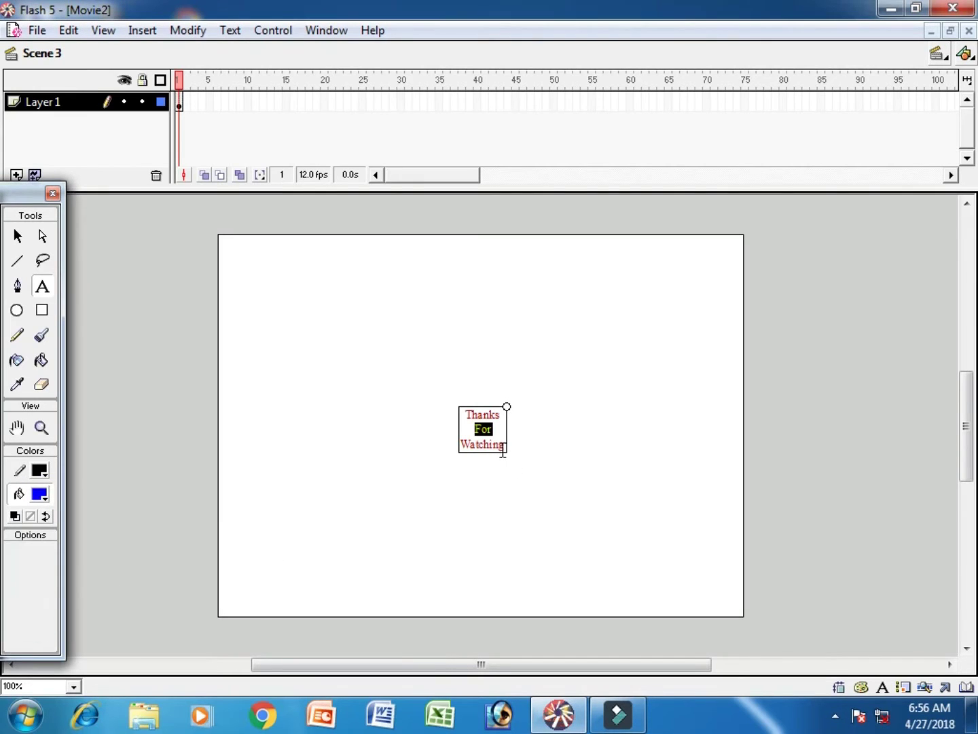
left_click_drag(481, 448, 443, 450)
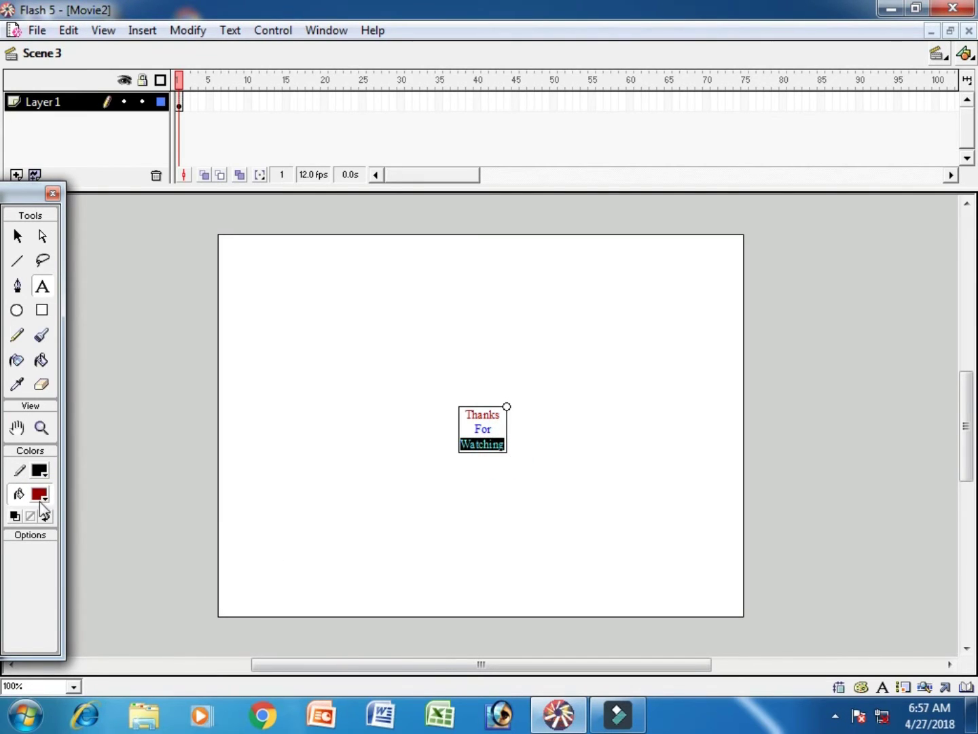
left_click(40, 496)
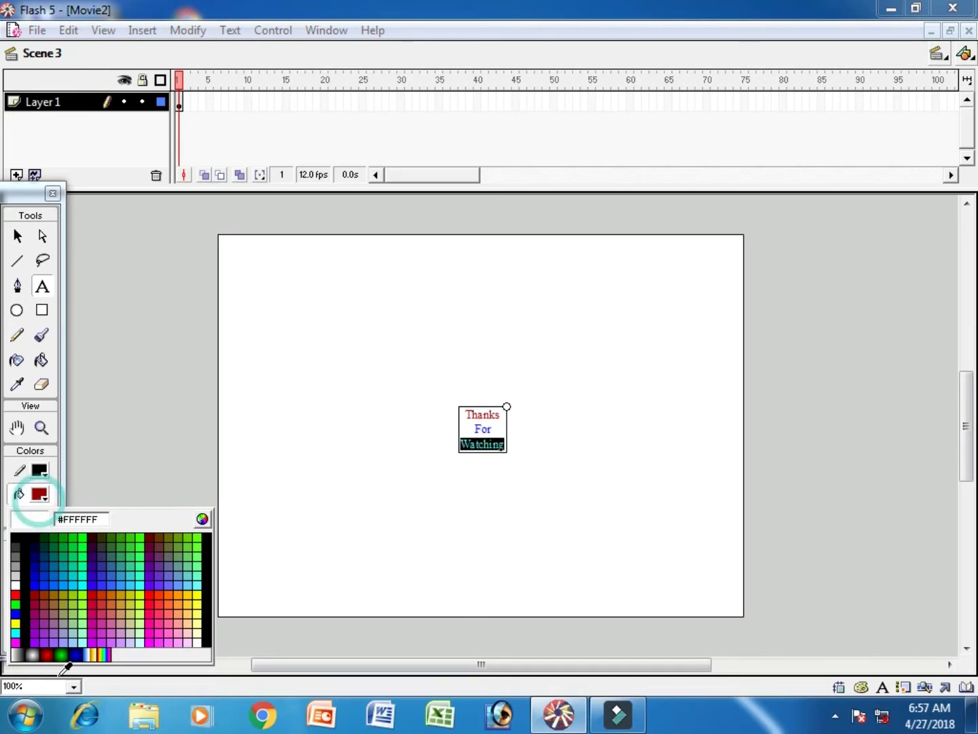
left_click(18, 631)
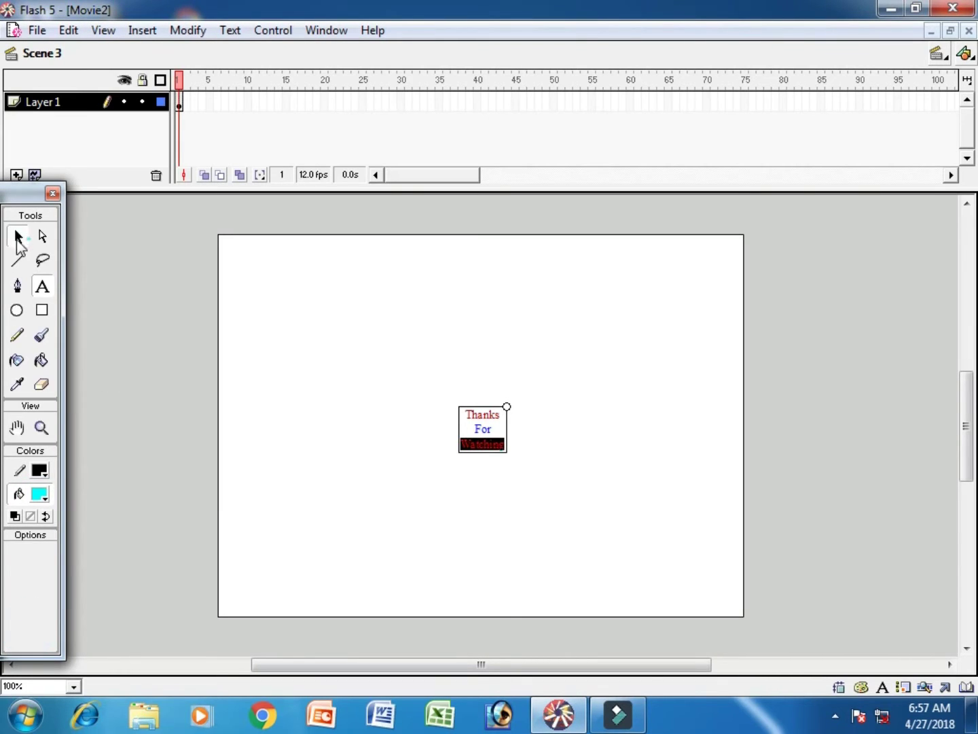
left_click(17, 238)
Motion-tween frame 1 and scale the text to fill most of the stage at a frame 30 keyframe.
right_click(182, 103)
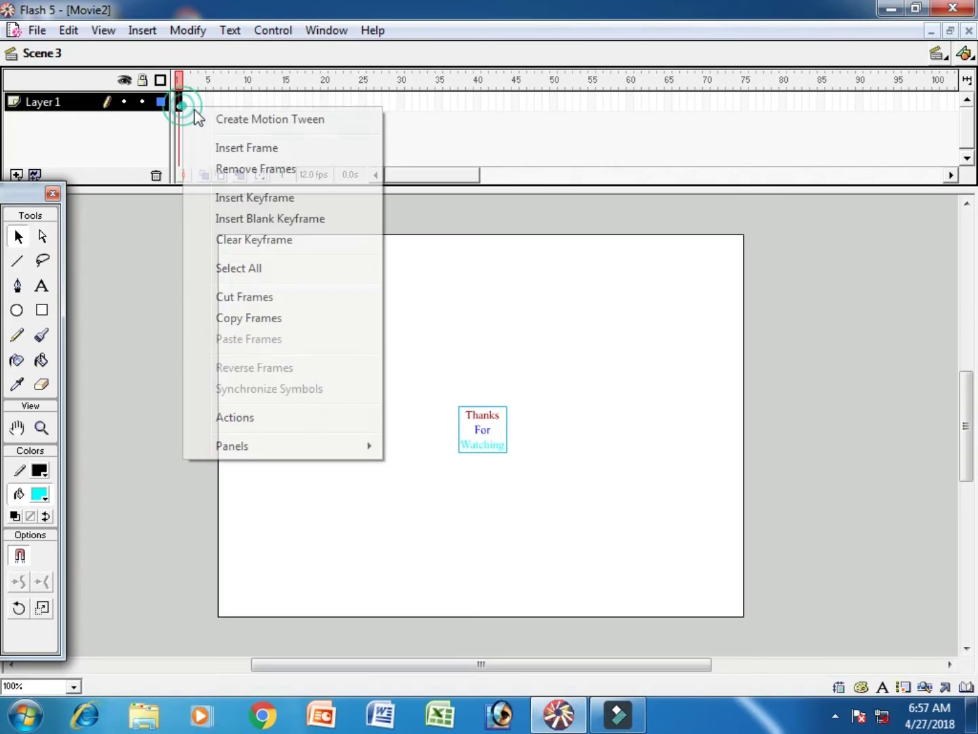
left_click(226, 117)
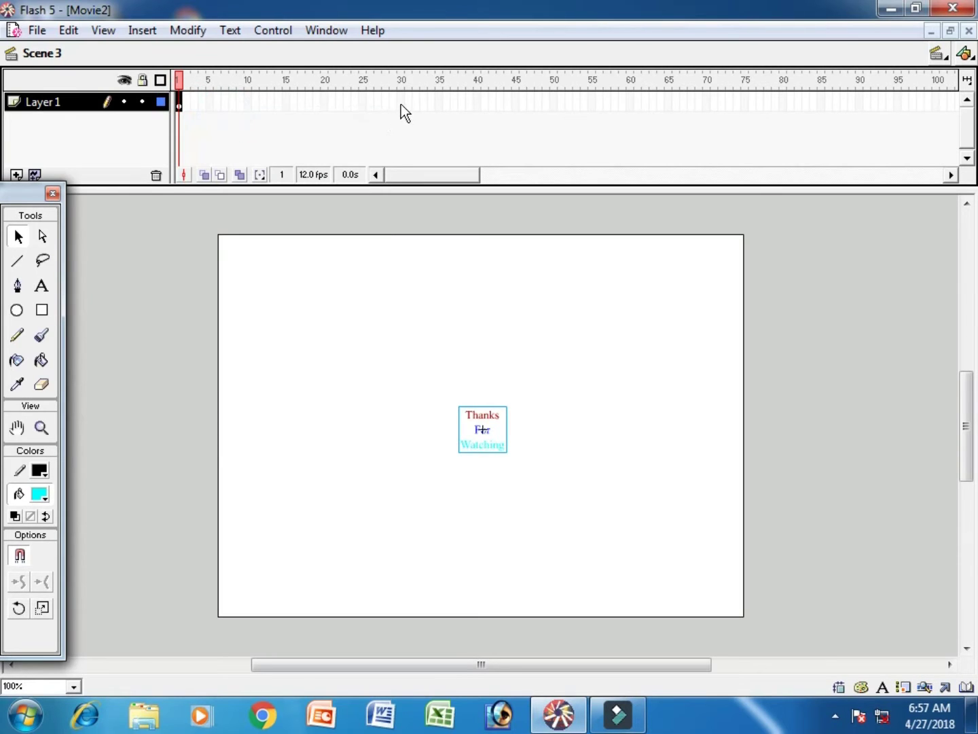
key("F6")
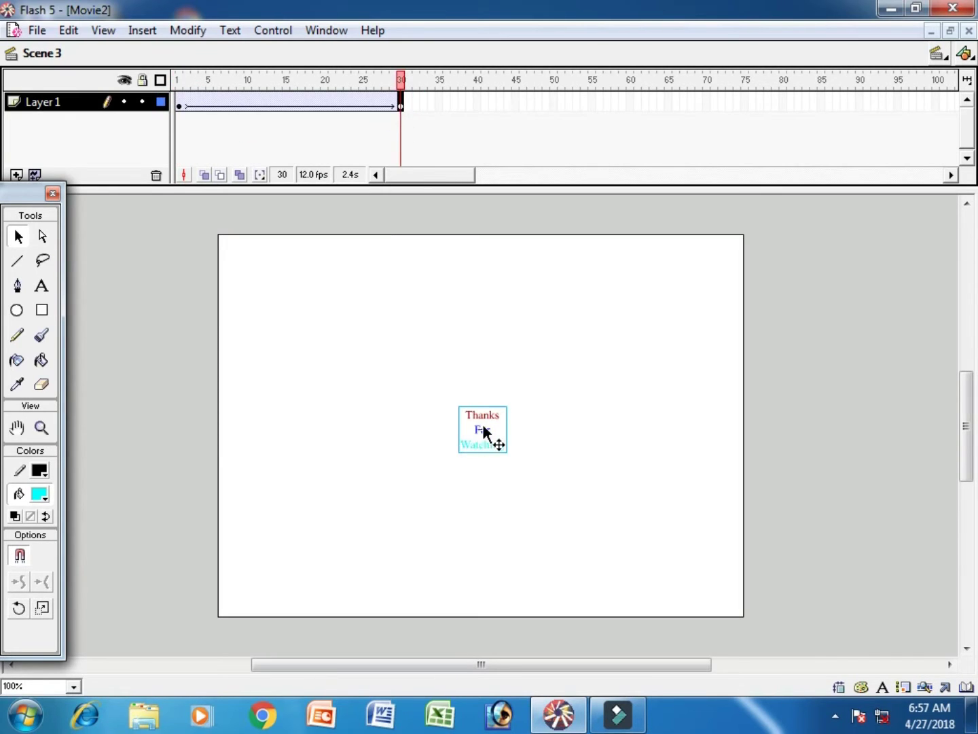
right_click(485, 431)
left_click(572, 254)
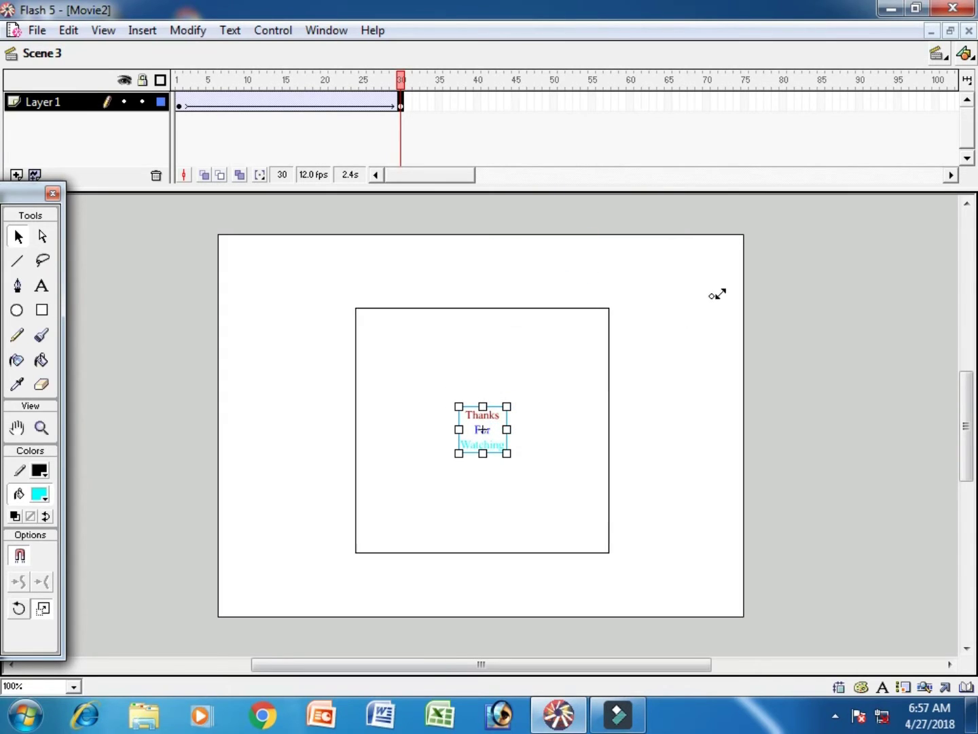
left_click_drag(550, 384, 744, 277)
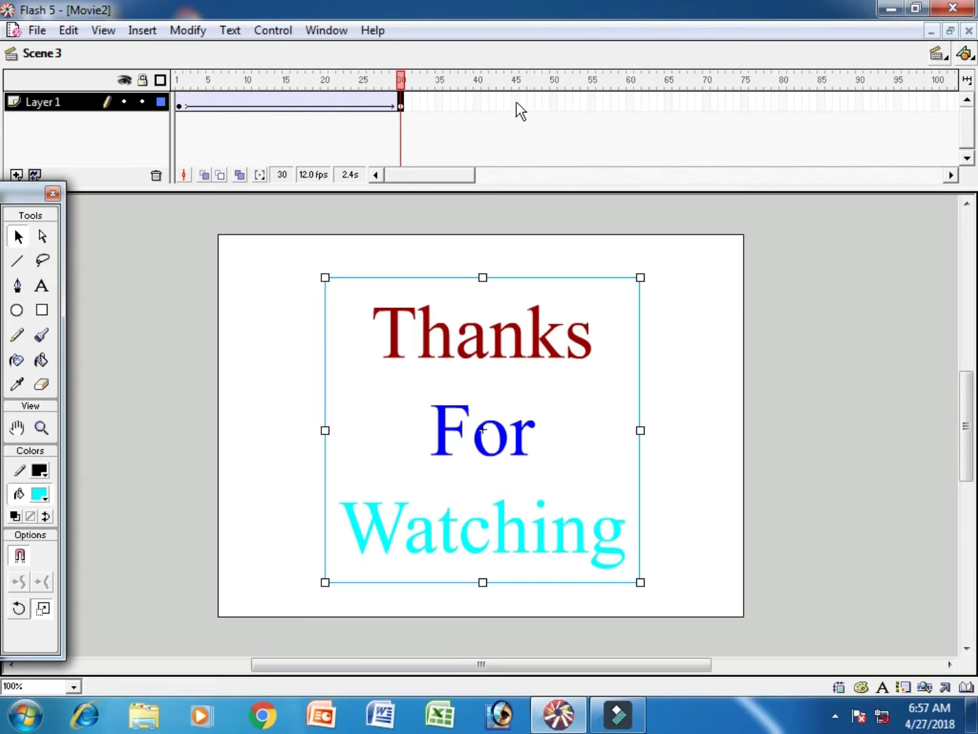
Add keyframes at frame 40 with text moved off right and frame 50 back centred.
left_click(478, 101)
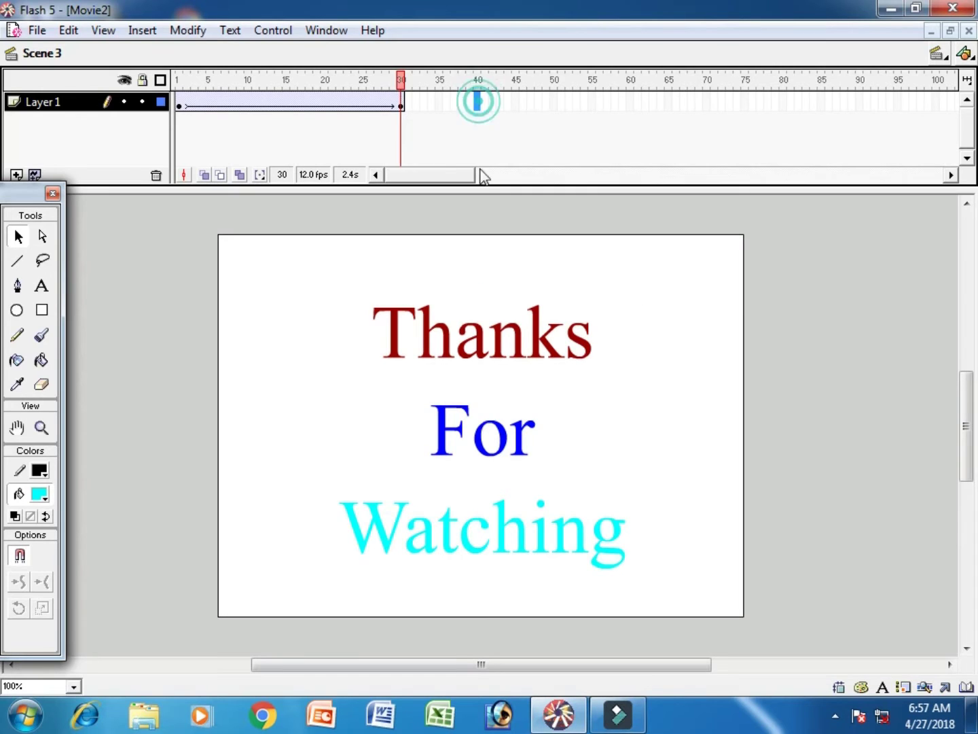
key("F6")
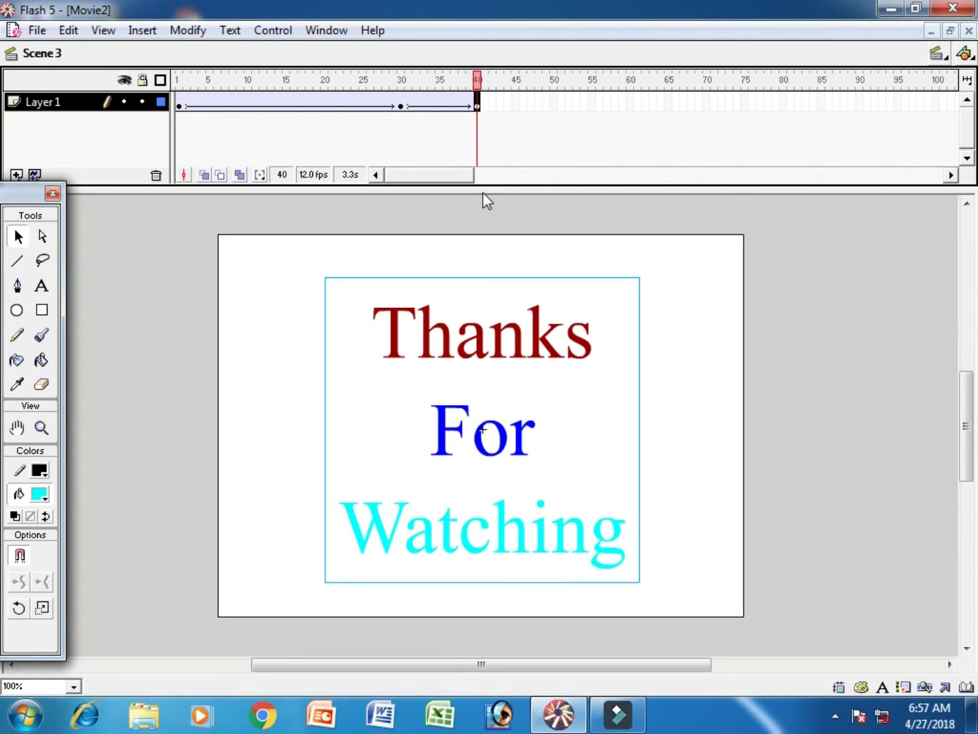
key("shift+Right")
key("shift+Right")
key("shift+Right")
key("shift+Right")
key("shift+Right")
key("shift+Right")
key("shift+Right")
key("shift+Right")
key("shift+Right")
key("shift+Right")
key("shift+Right")
key("shift+Right")
key("shift+Right")
key("shift+Right")
key("shift+Right")
key("shift+Right")
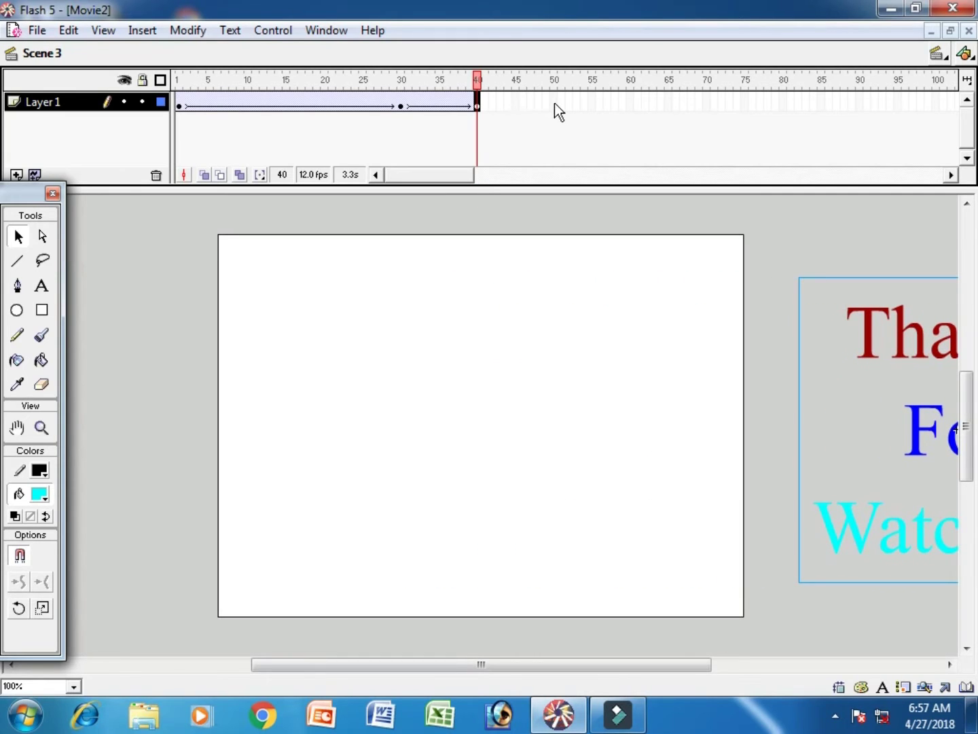
left_click(554, 103)
key("F6")
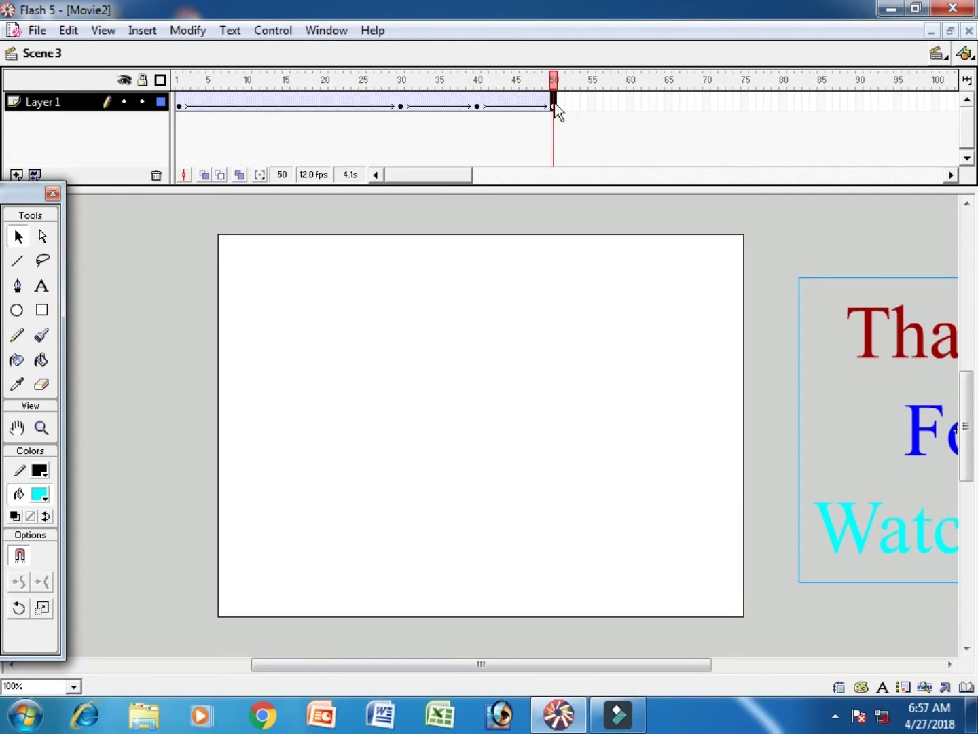
key("shift+Left")
key("shift+Left")
key("shift+Left")
key("shift+Left")
key("shift+Left")
key("shift+Left")
key("shift+Left")
key("shift+Left")
key("shift+Left")
key("shift+Left")
key("shift+Left")
key("shift+Left")
key("shift+Left")
key("shift+Left")
key("shift+Left")
key("shift+Left")
key("shift+Right")
key("shift+Right")
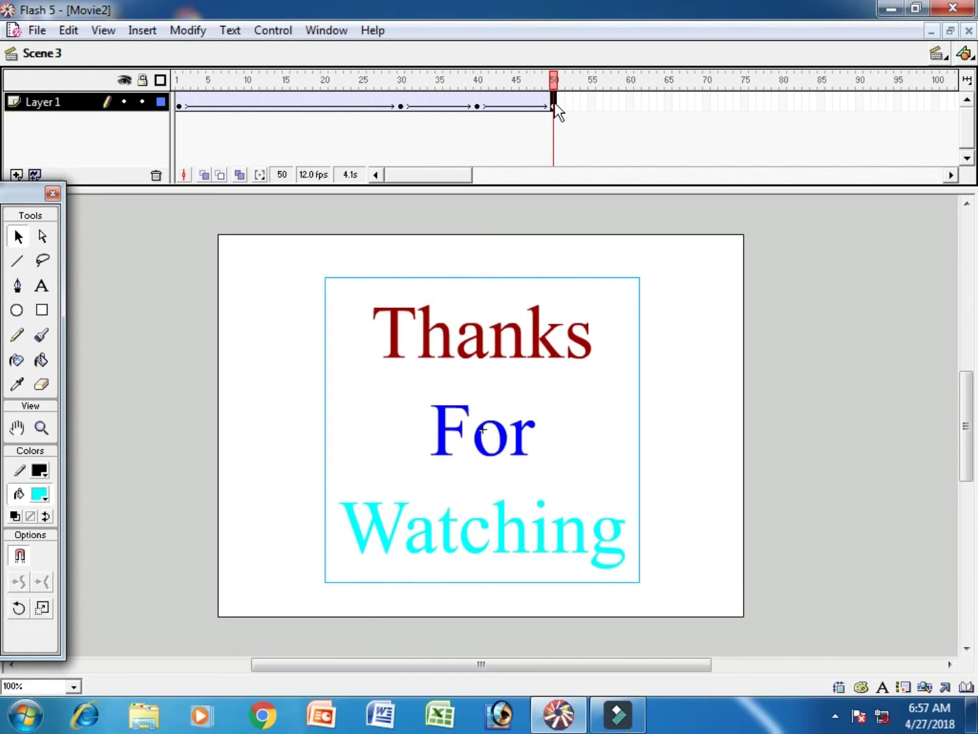
Set the frame 30 text's Alpha effect to 0% in the Effect panel.
left_click(180, 105)
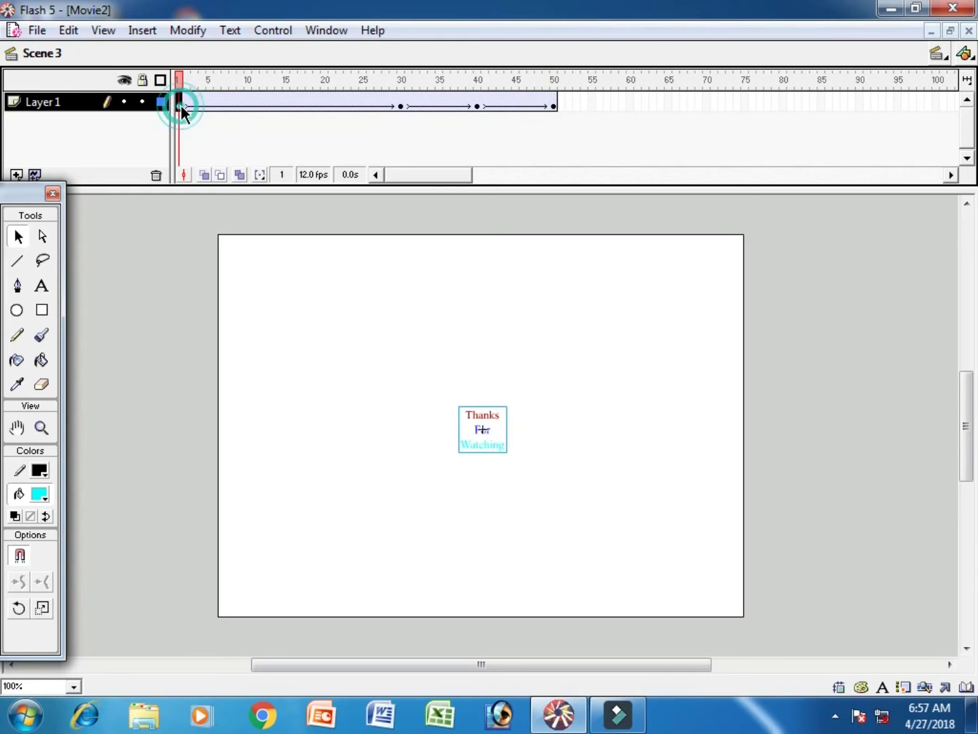
left_click(401, 107)
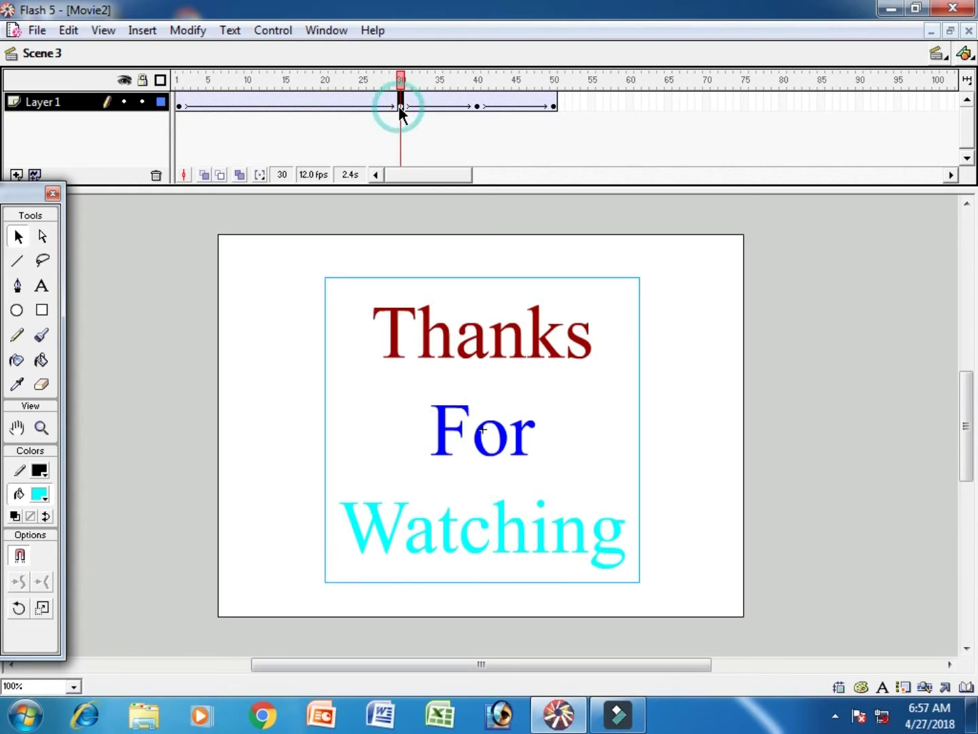
left_click(338, 36)
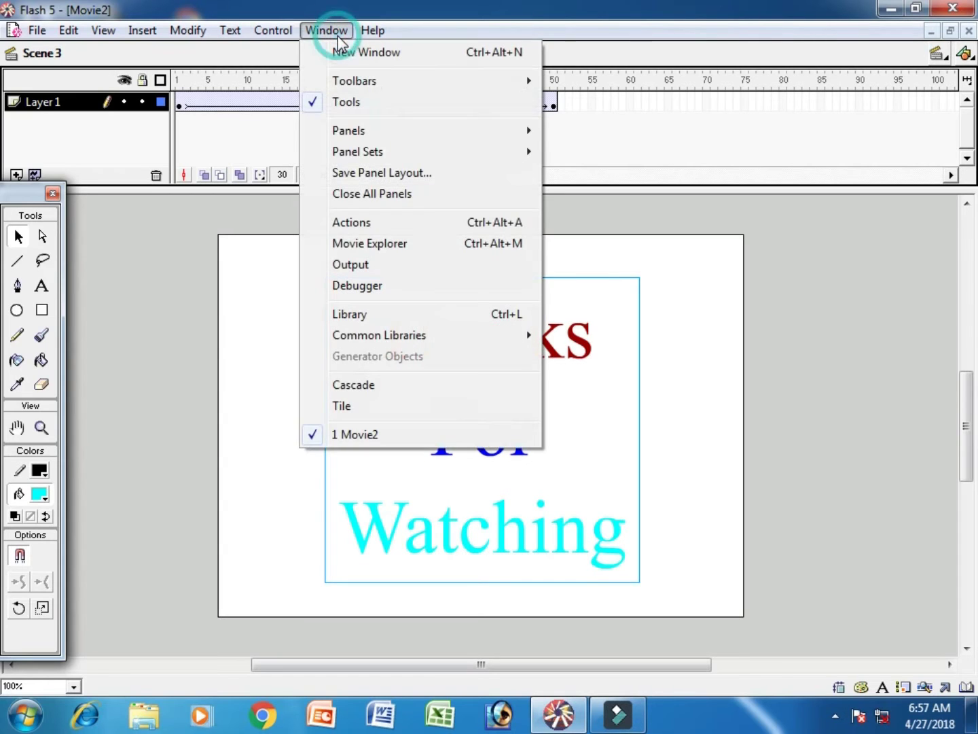
mouse_move(348, 131)
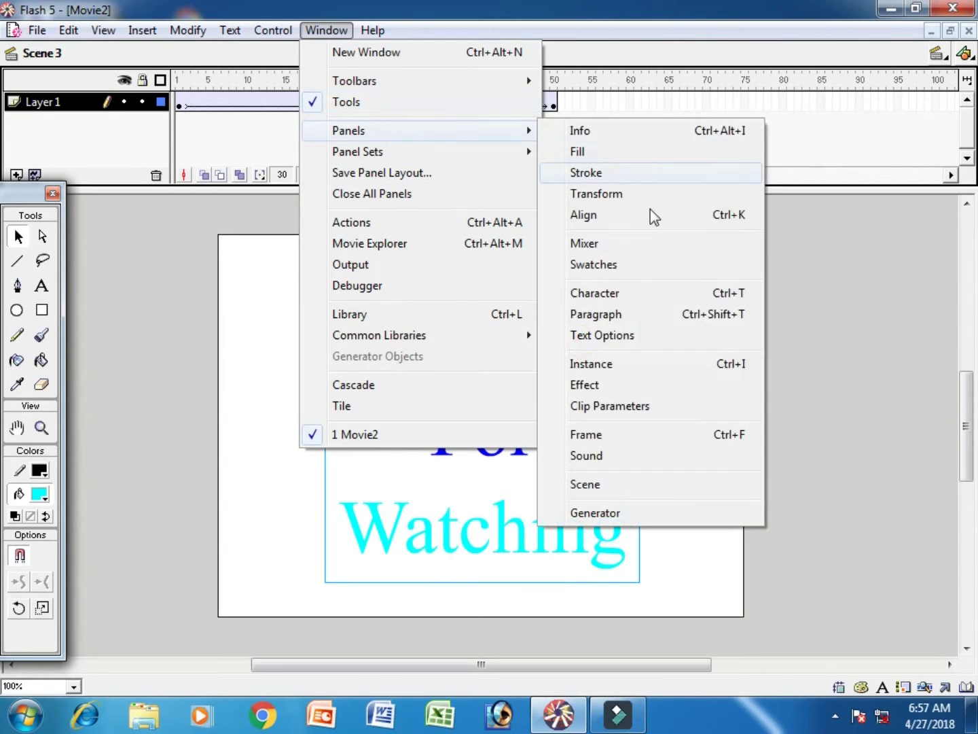
left_click(653, 385)
left_click(804, 196)
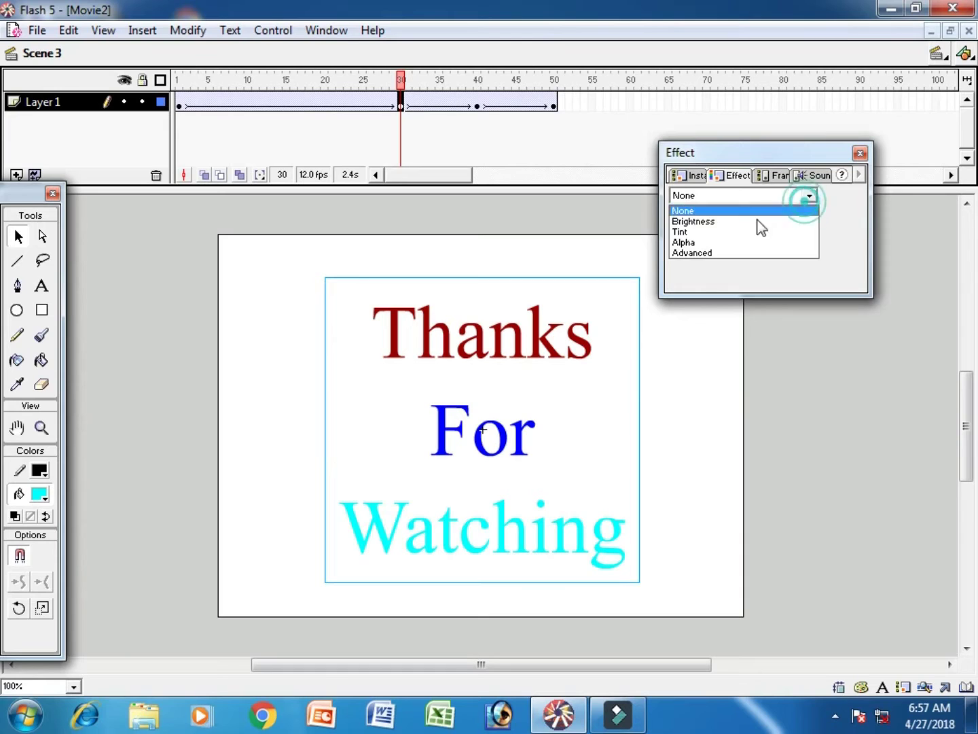
left_click(746, 240)
left_click_drag(860, 195, 858, 315)
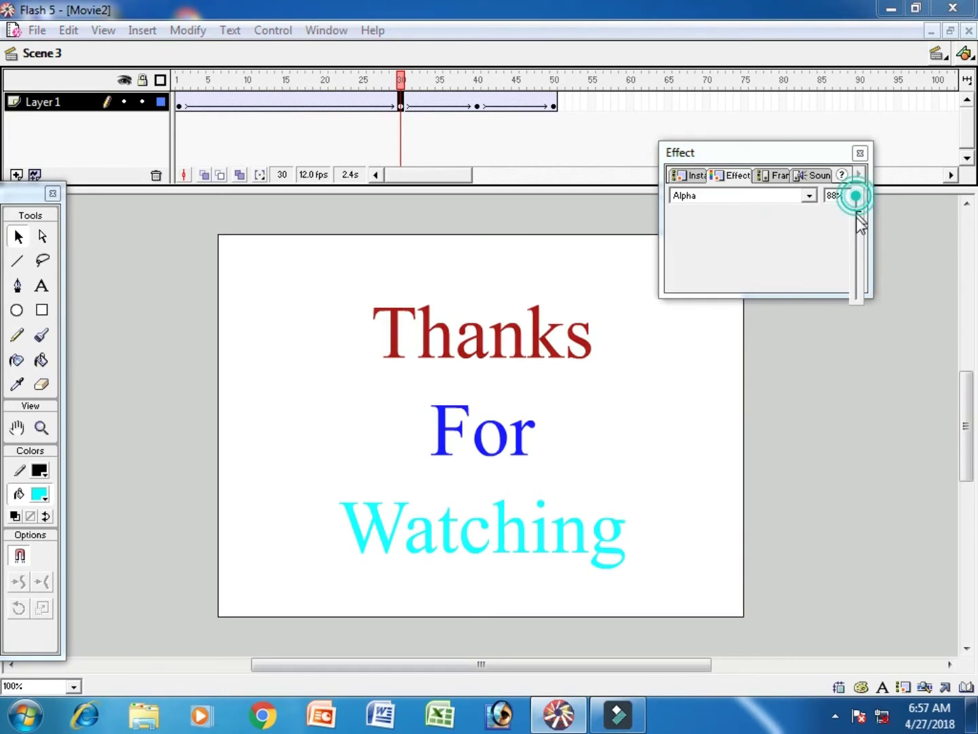
left_click(859, 153)
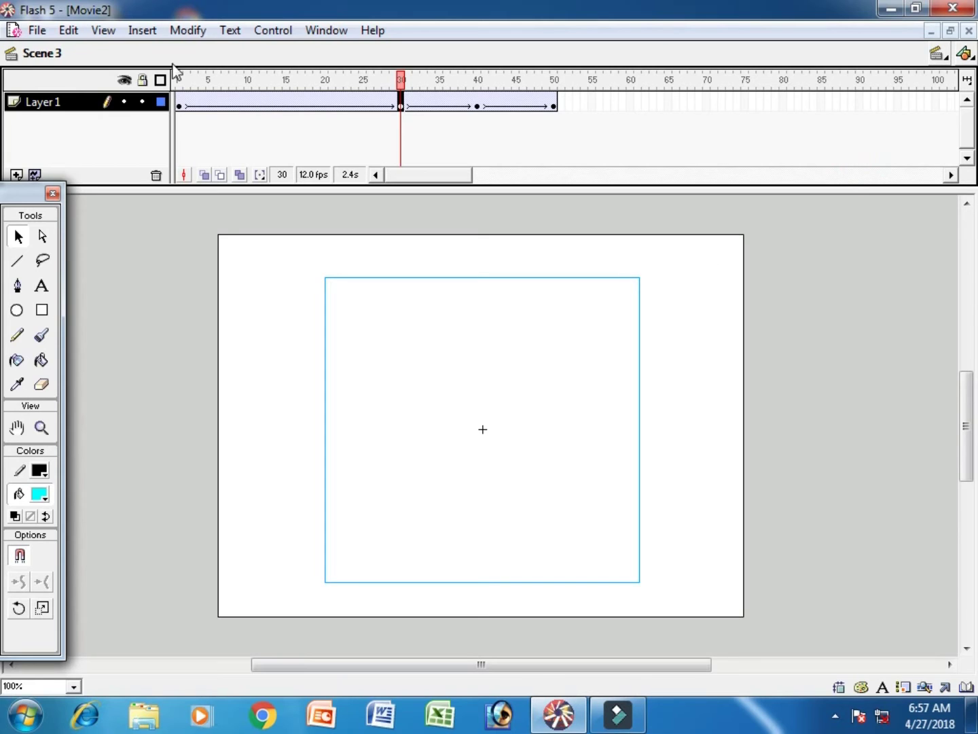
left_click(271, 30)
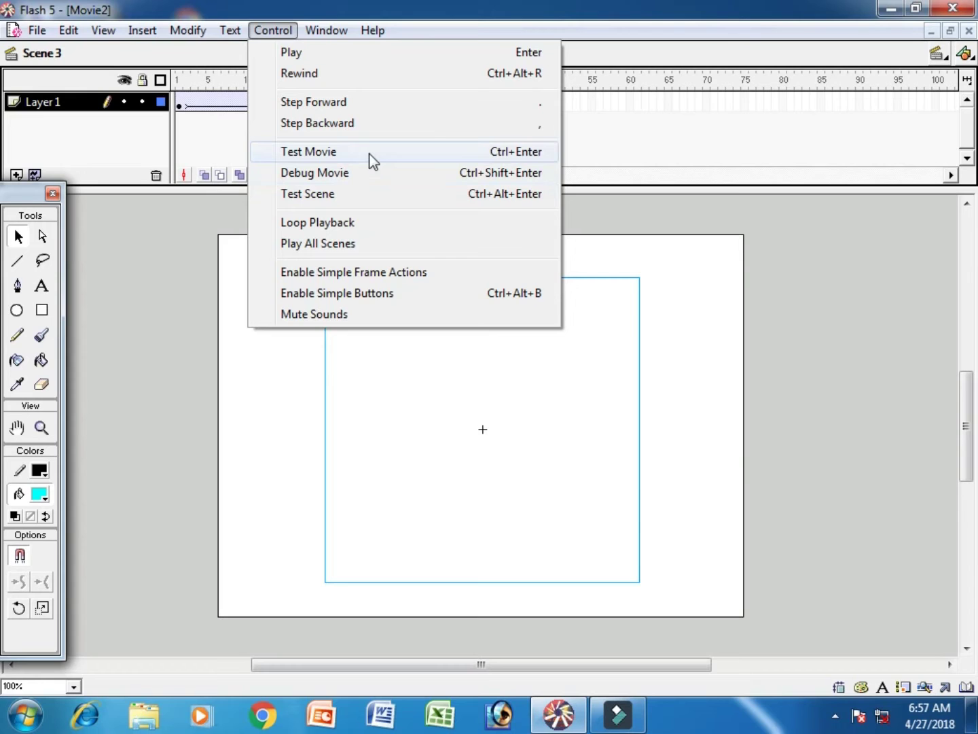
Run Test Movie to play all three scenes, then close the test window.
left_click(372, 152)
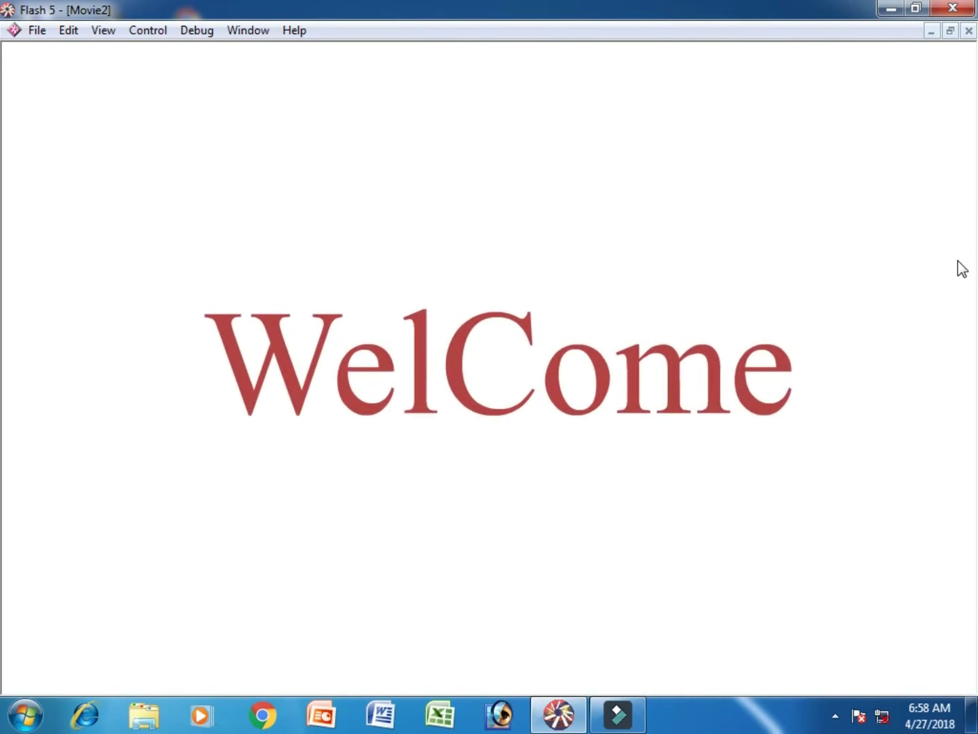
key("ctrl+w")
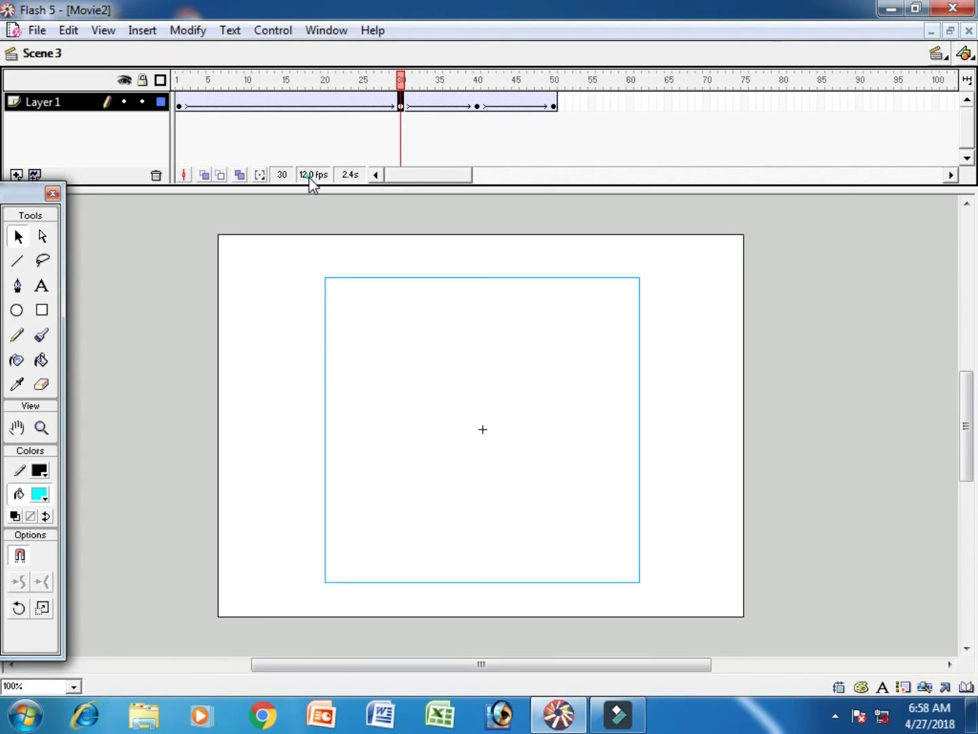
Make the movie background black in Movie Properties, then test-play and close the preview.
double_click(310, 175)
left_click(423, 399)
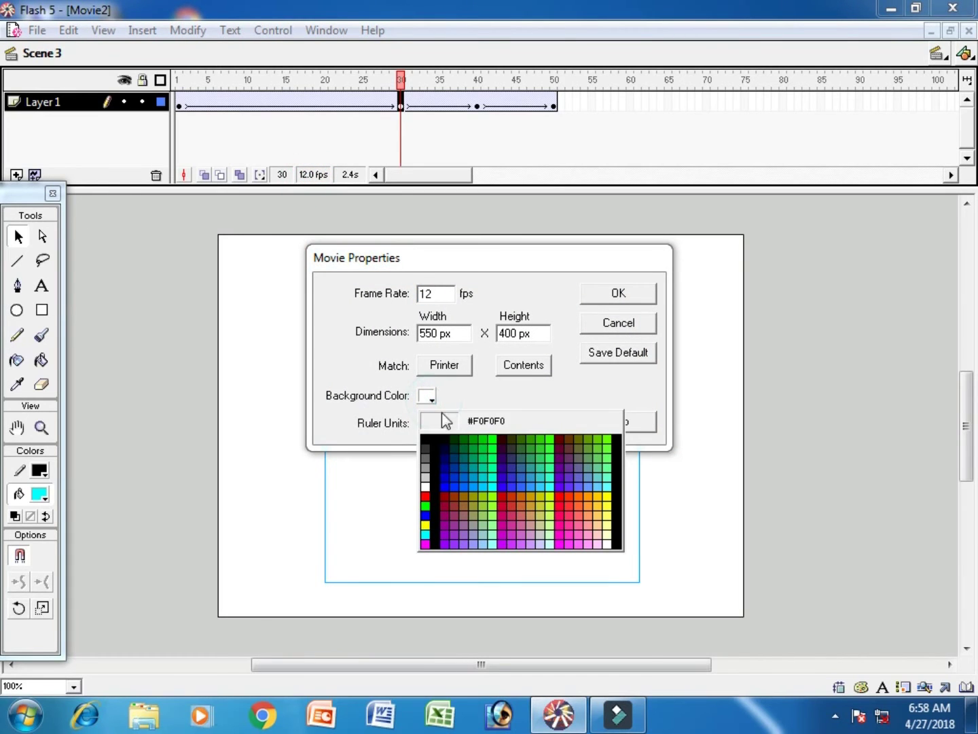
left_click(435, 485)
left_click(621, 303)
key("ctrl+Return")
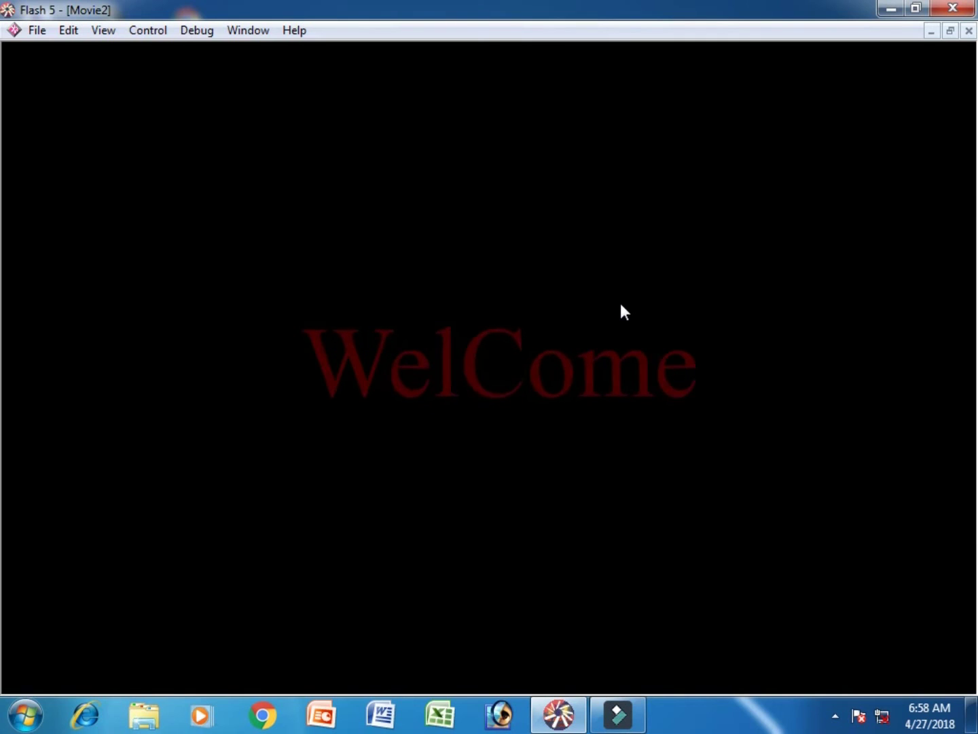
key("ctrl+w")
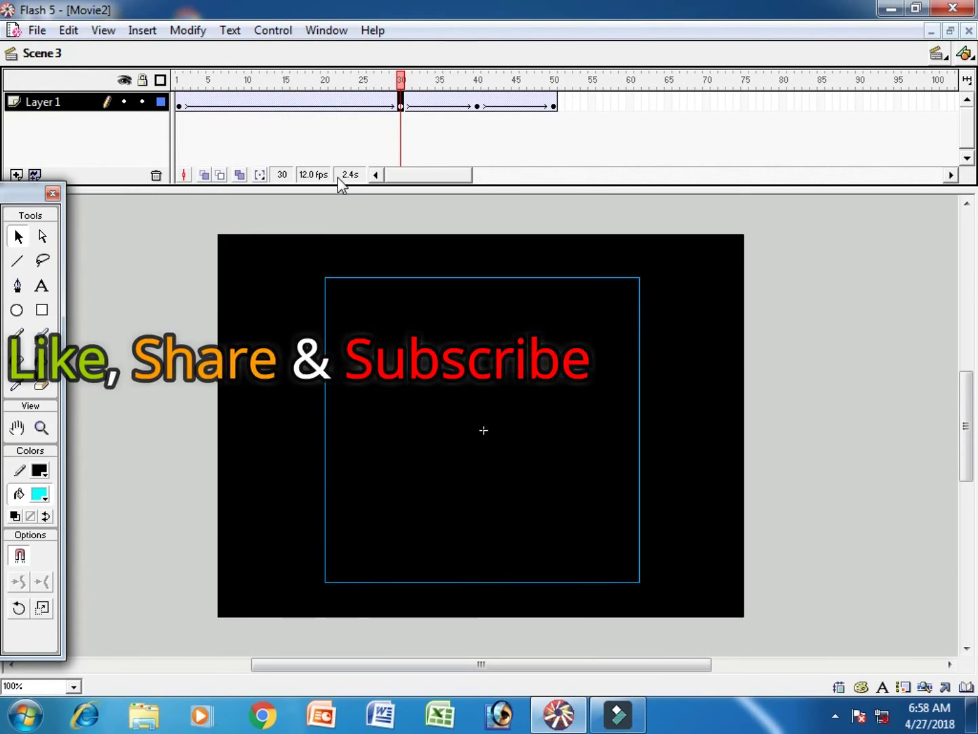
Switch the Movie Properties background colour to white and run a fresh test playback.
double_click(316, 174)
left_click(427, 396)
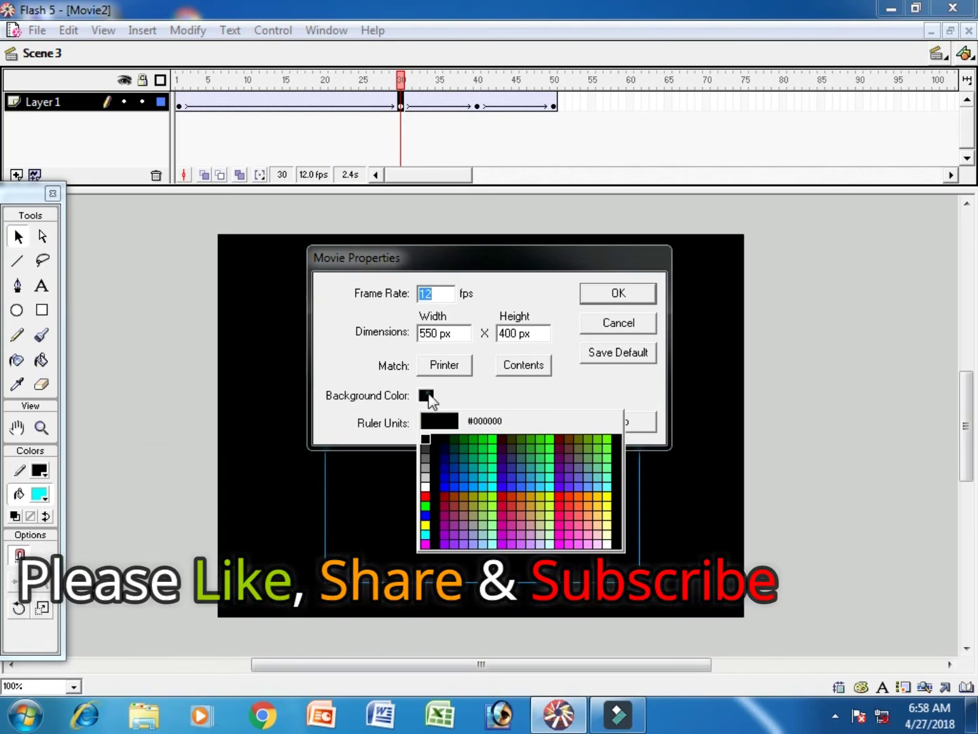
left_click(426, 485)
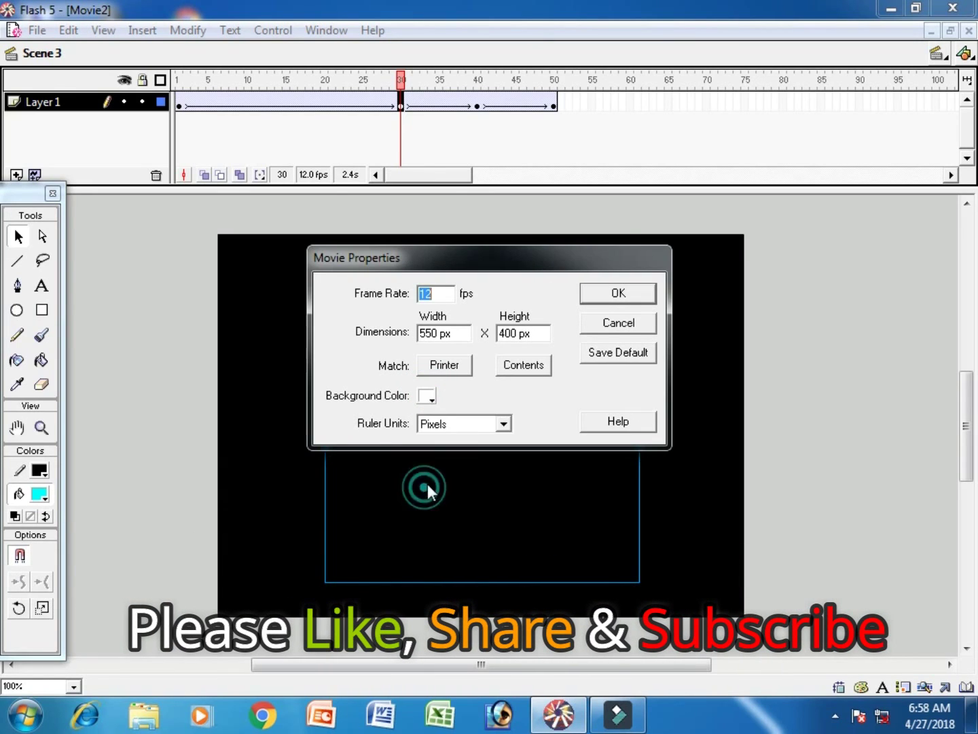
left_click(604, 296)
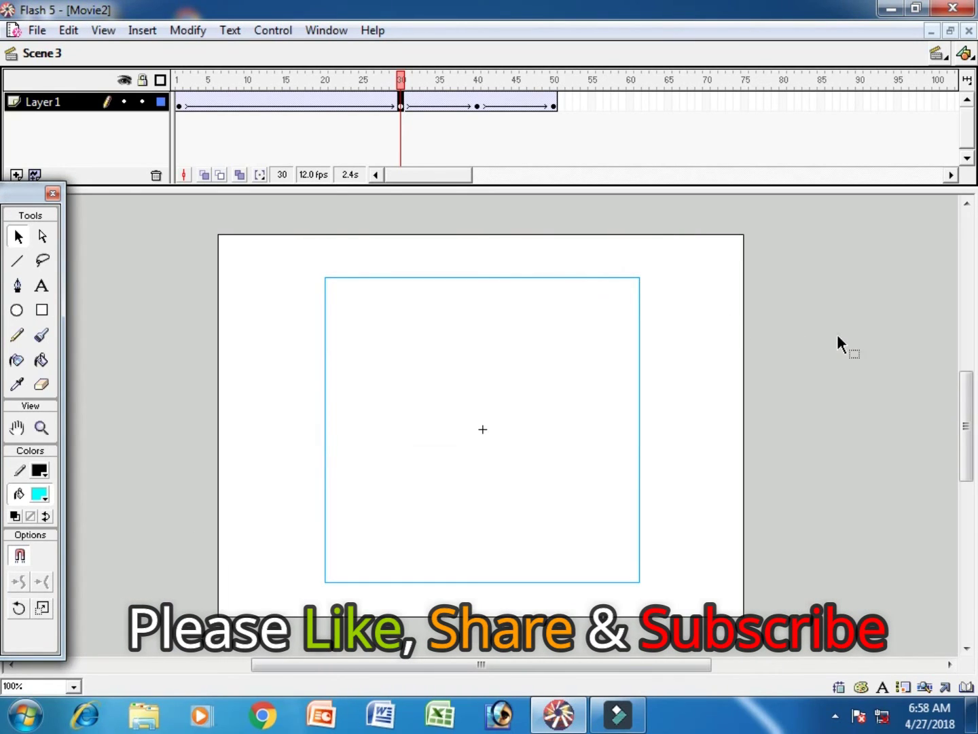
key("ctrl+Return")
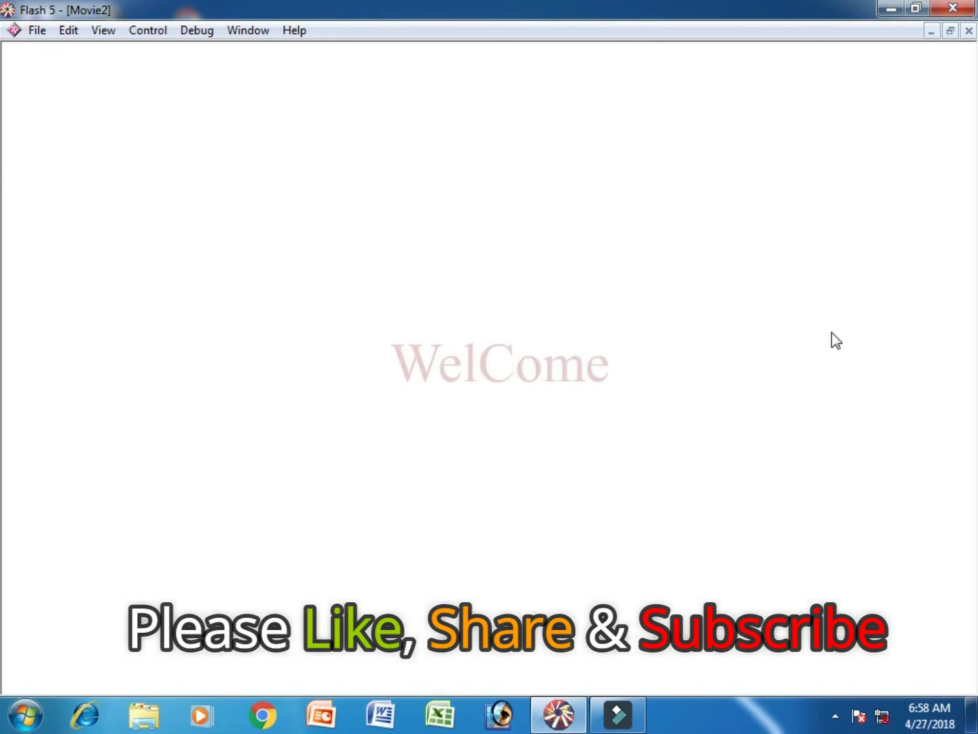